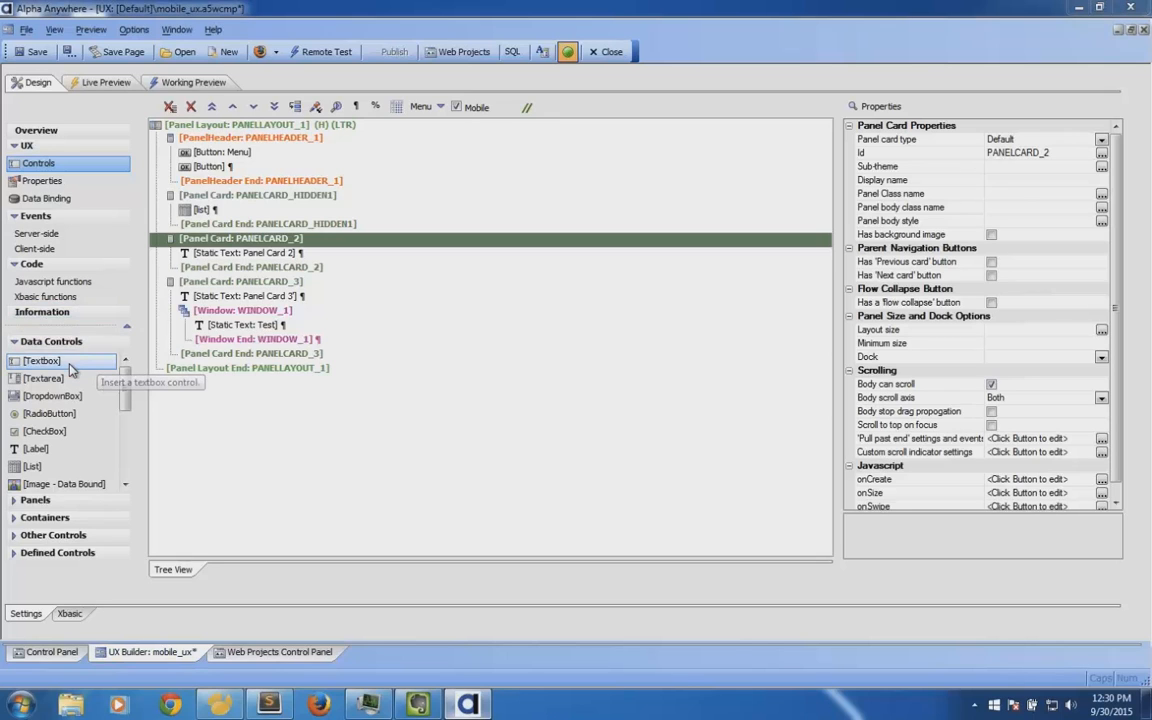
Insert a textbox control named textbox at the start of PANELCARD_2
left_click(68, 362)
type("textb")
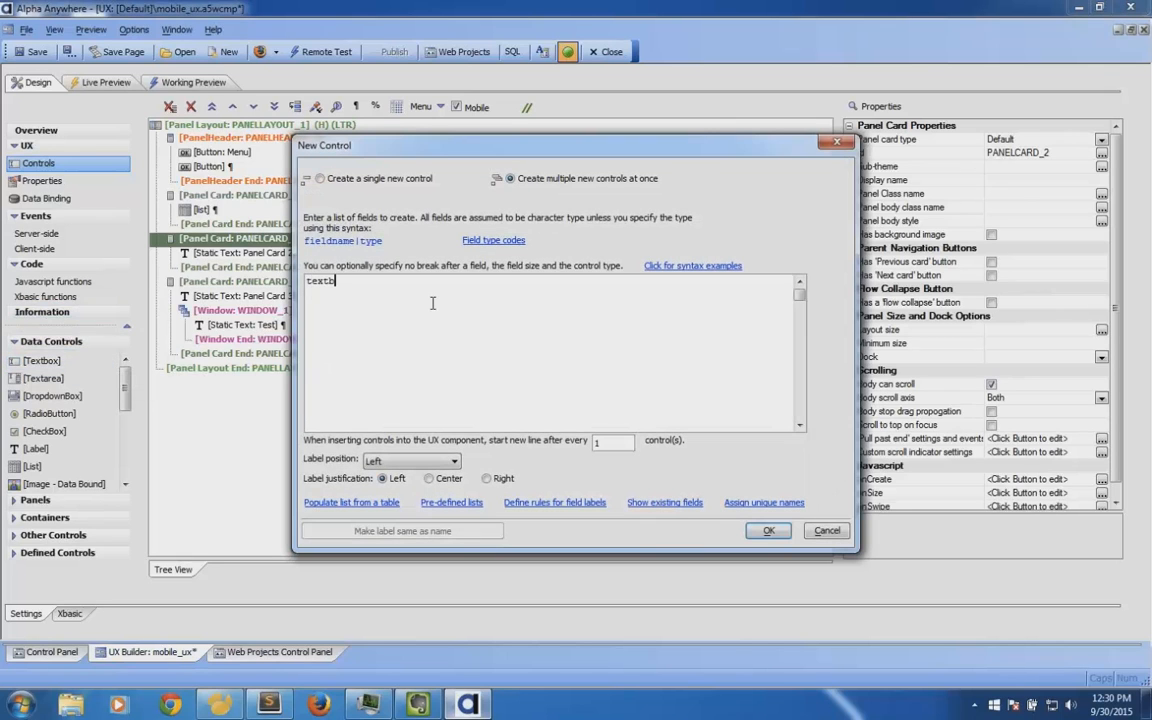
type("ox")
left_click(769, 531)
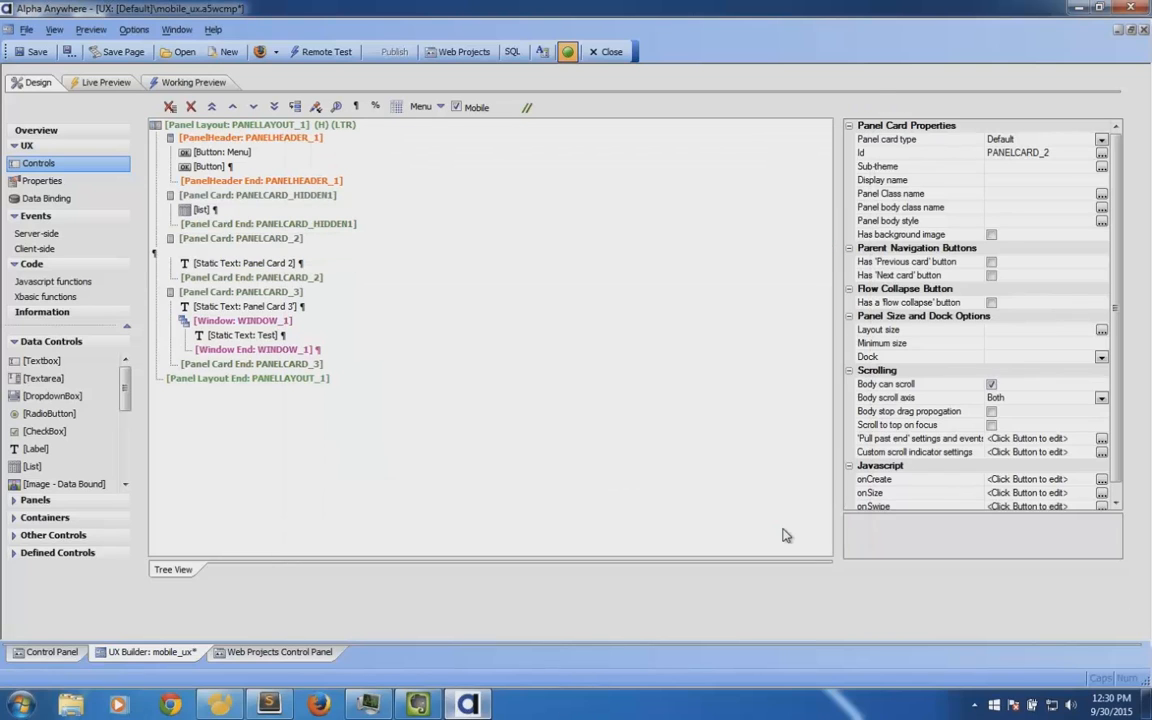
Add a button below the textbox in PANELCARD_2 and set its button text to Done!
left_click(50, 536)
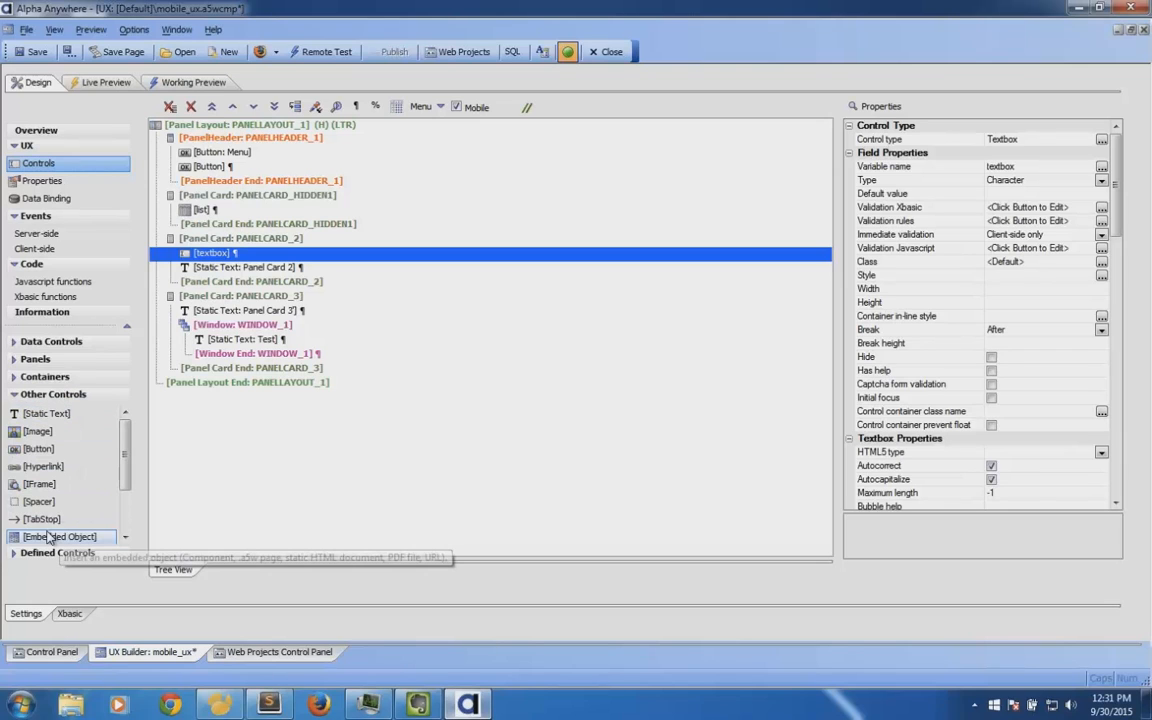
double_click(45, 449)
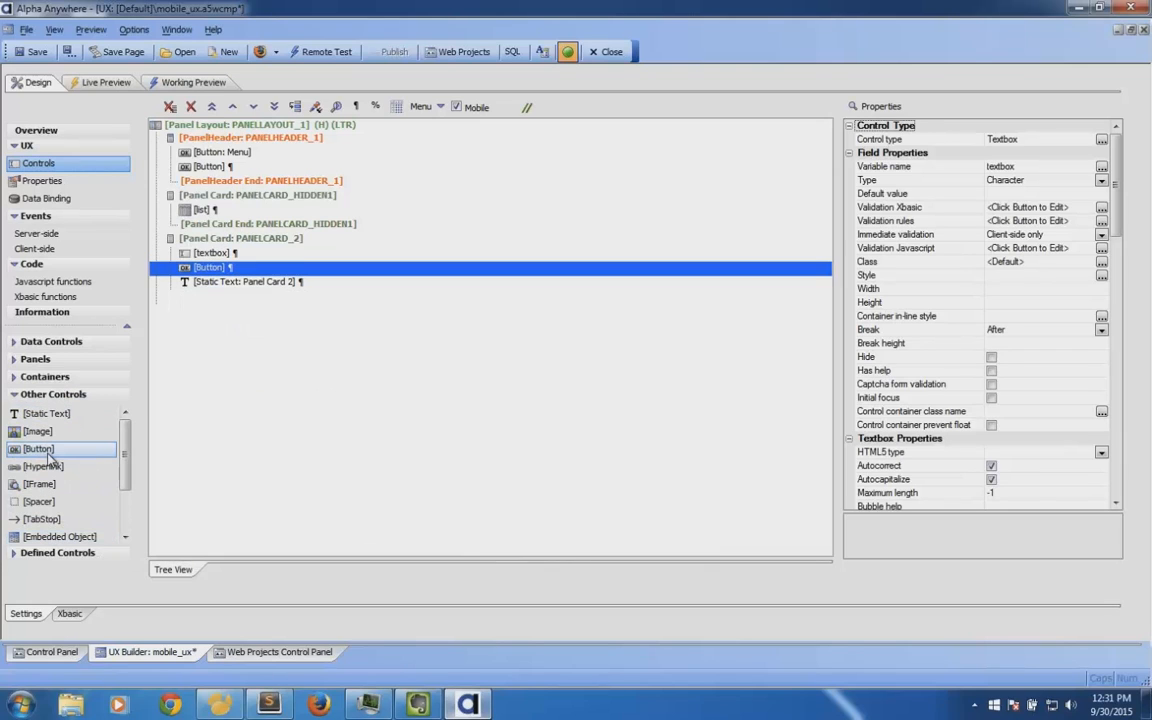
left_click(228, 282)
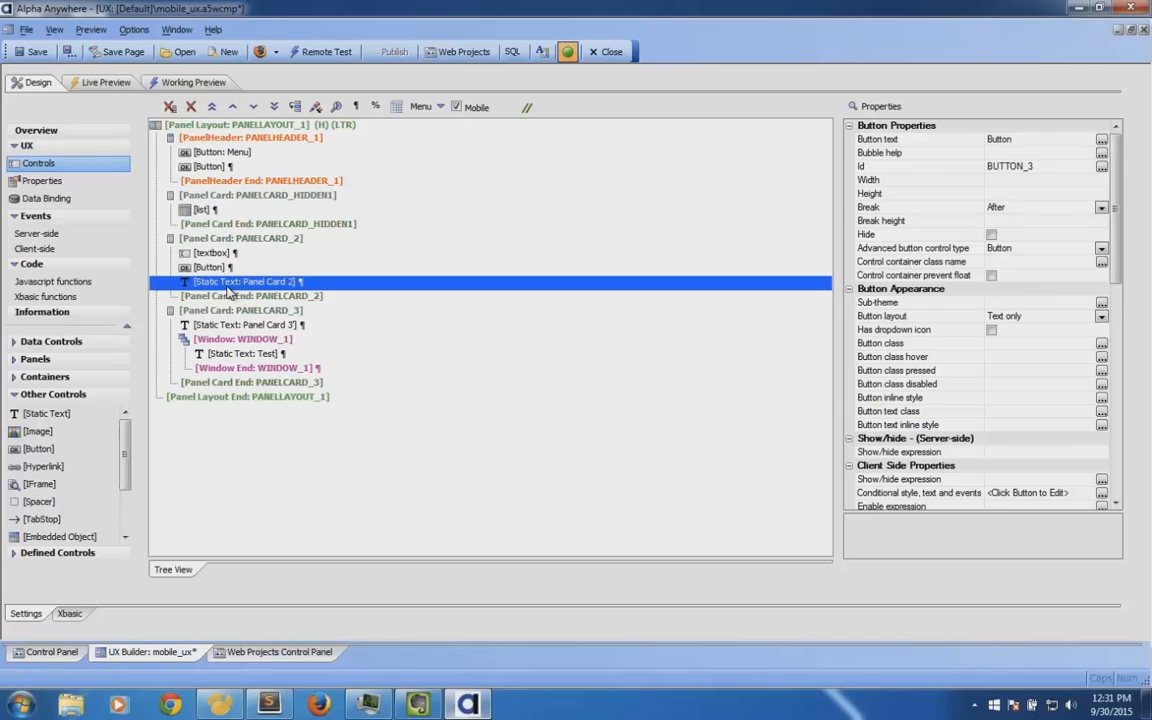
left_click(225, 267)
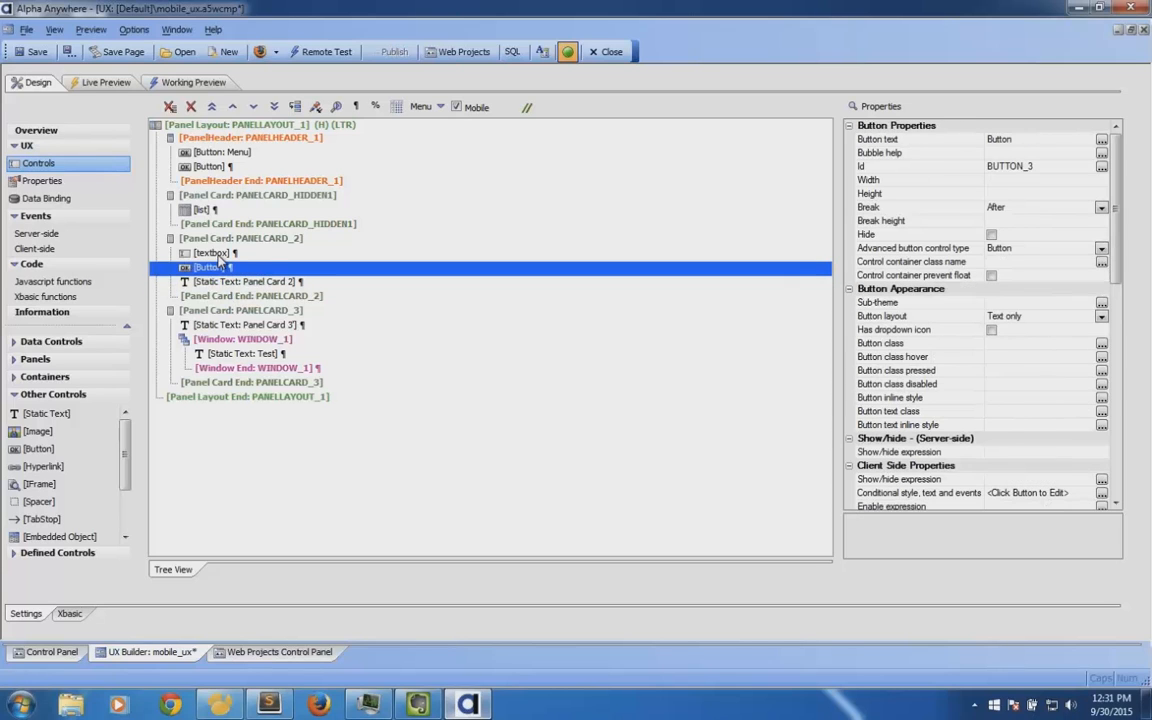
left_click(219, 258)
left_click(219, 265)
left_click(1000, 139)
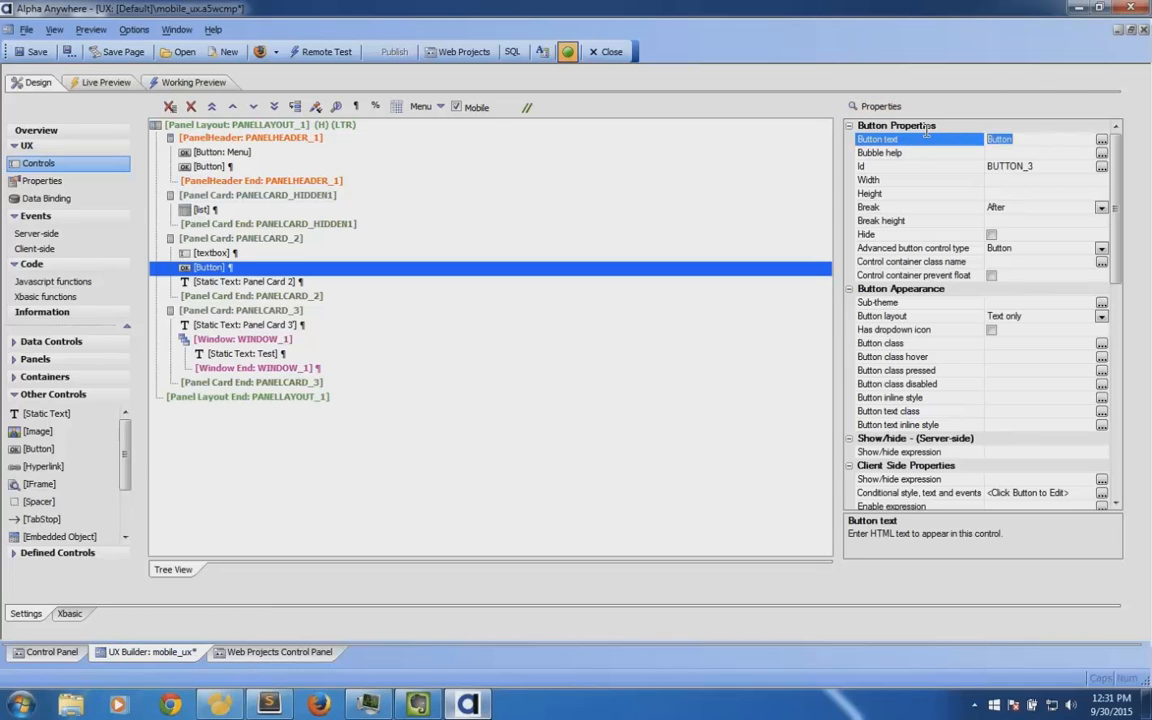
type("Done!")
key("Return")
Try the Done! button in the working preview and return to the design view
left_click(220, 85)
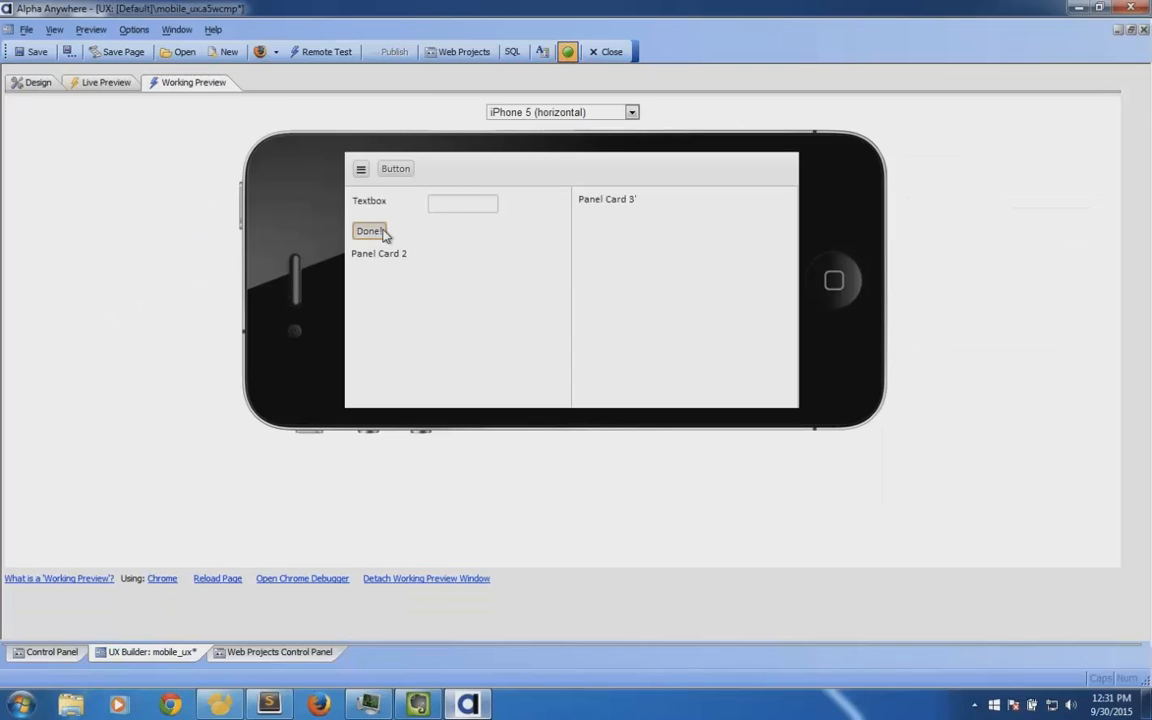
left_click(384, 232)
left_click(14, 88)
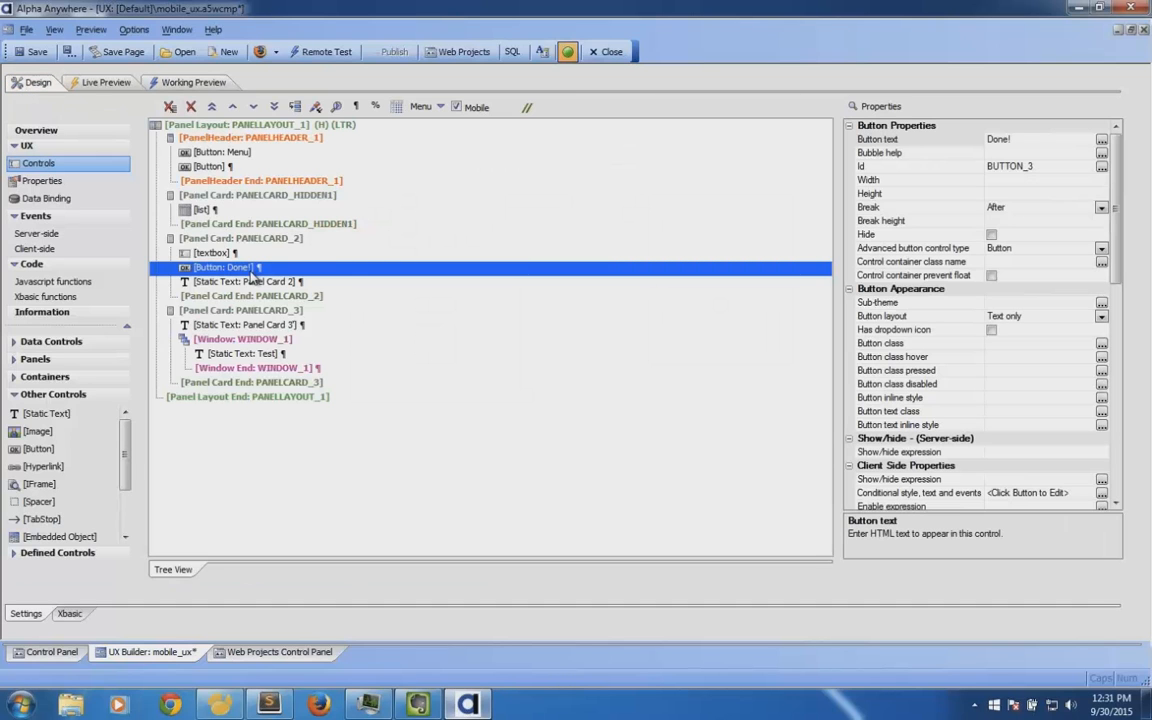
Open the Done! button's click event, among its touch, mouse and pointer events, for editing
left_click(211, 256)
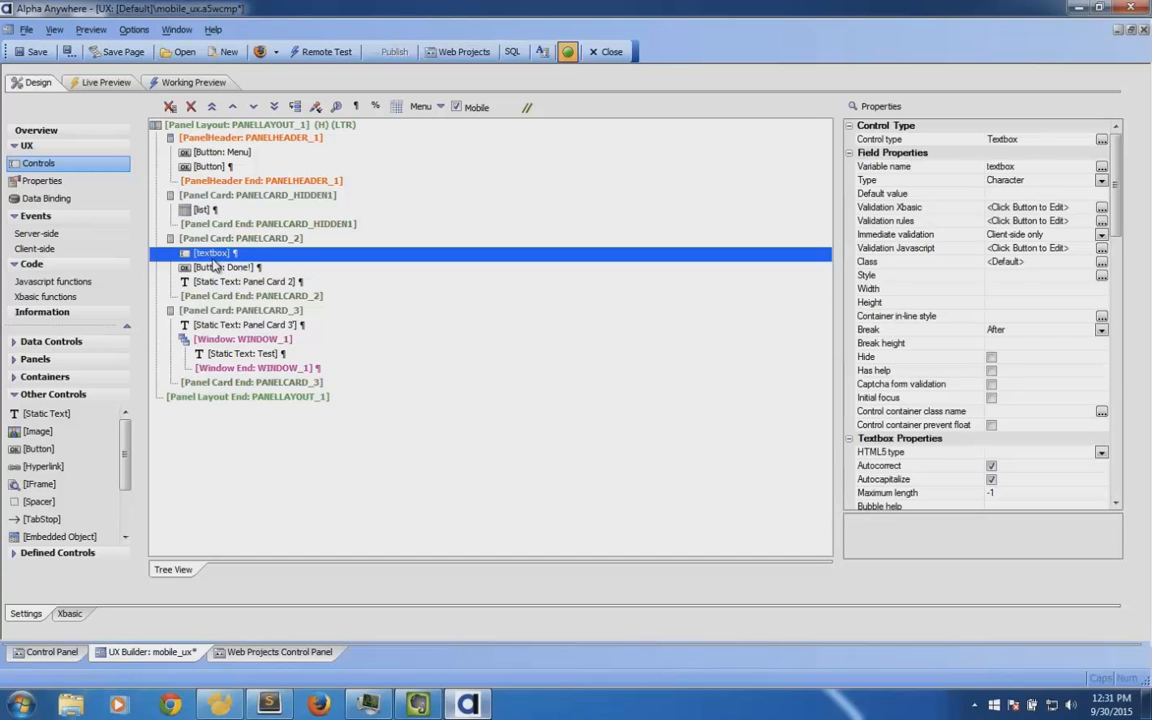
left_click(218, 268)
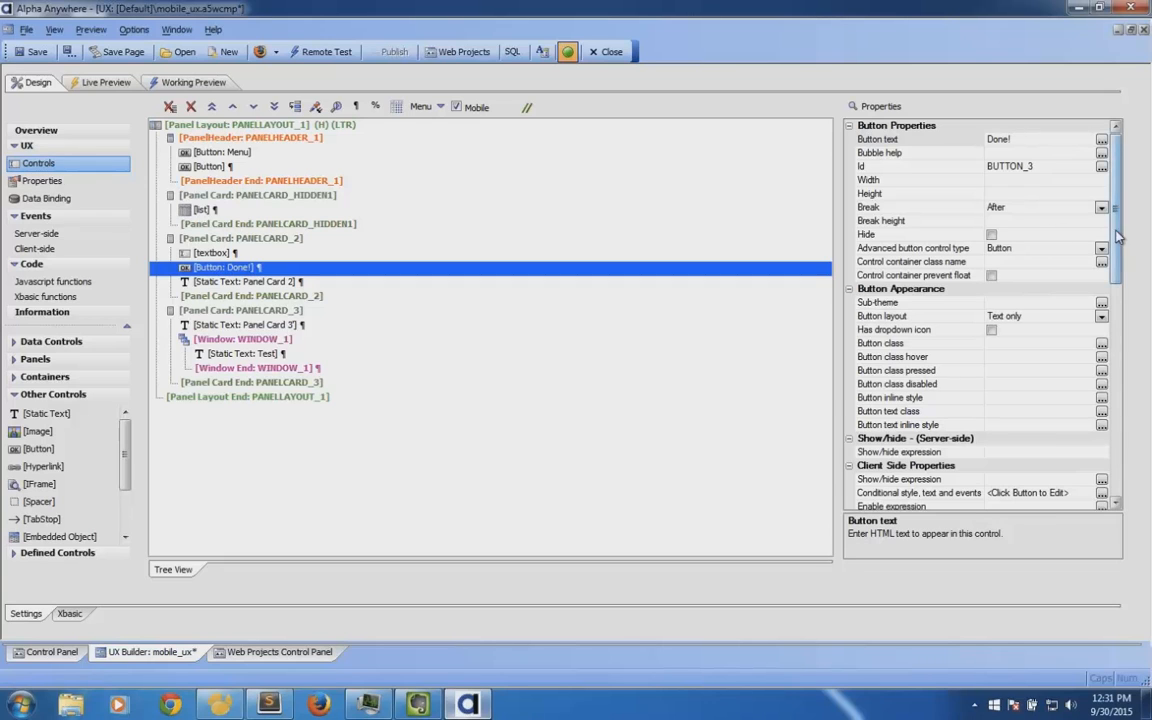
left_click_drag(1116, 230, 1122, 366)
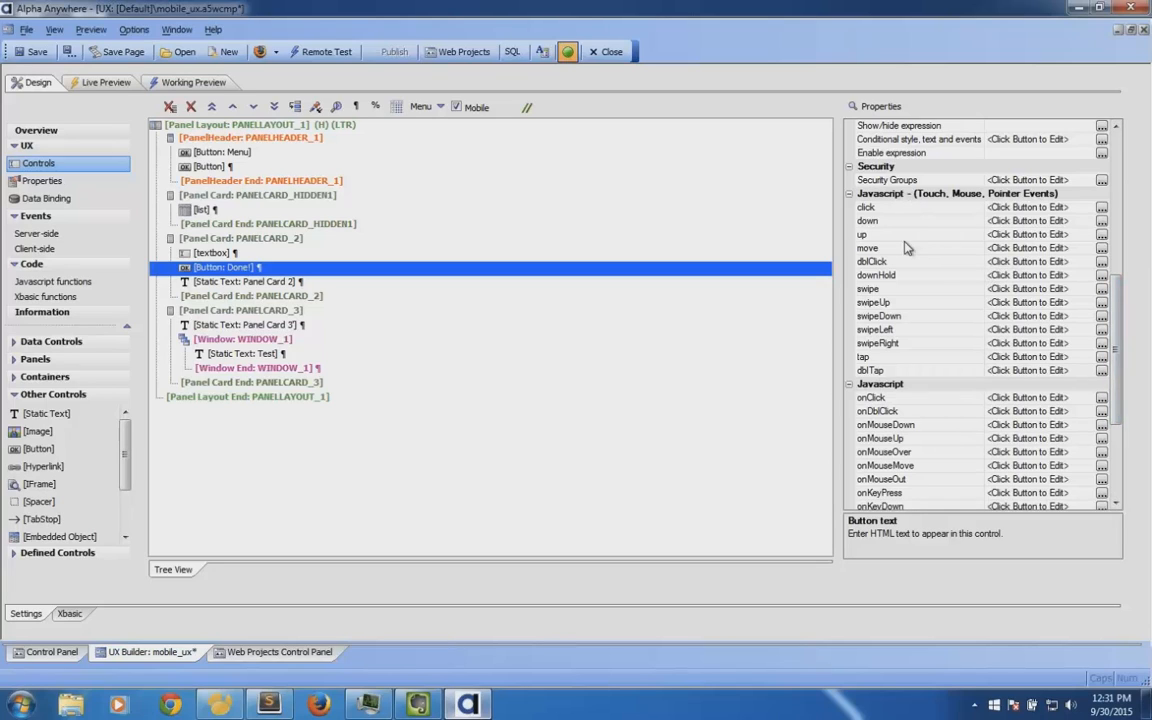
left_click(892, 209)
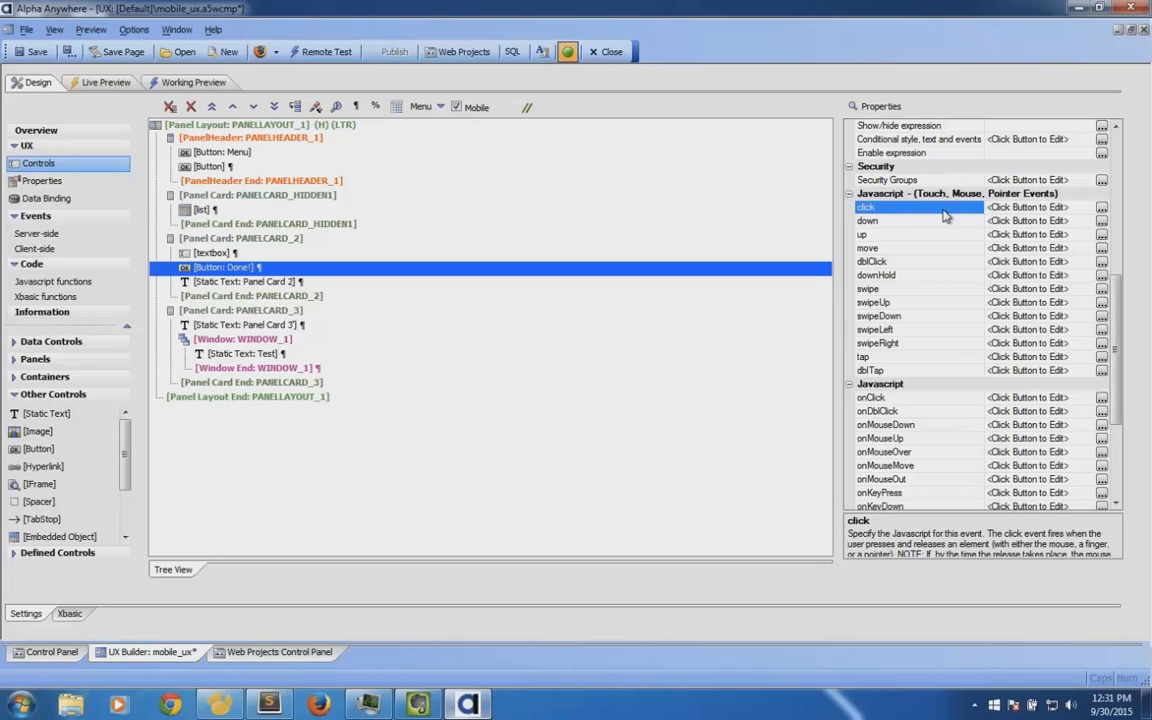
left_click(1020, 207)
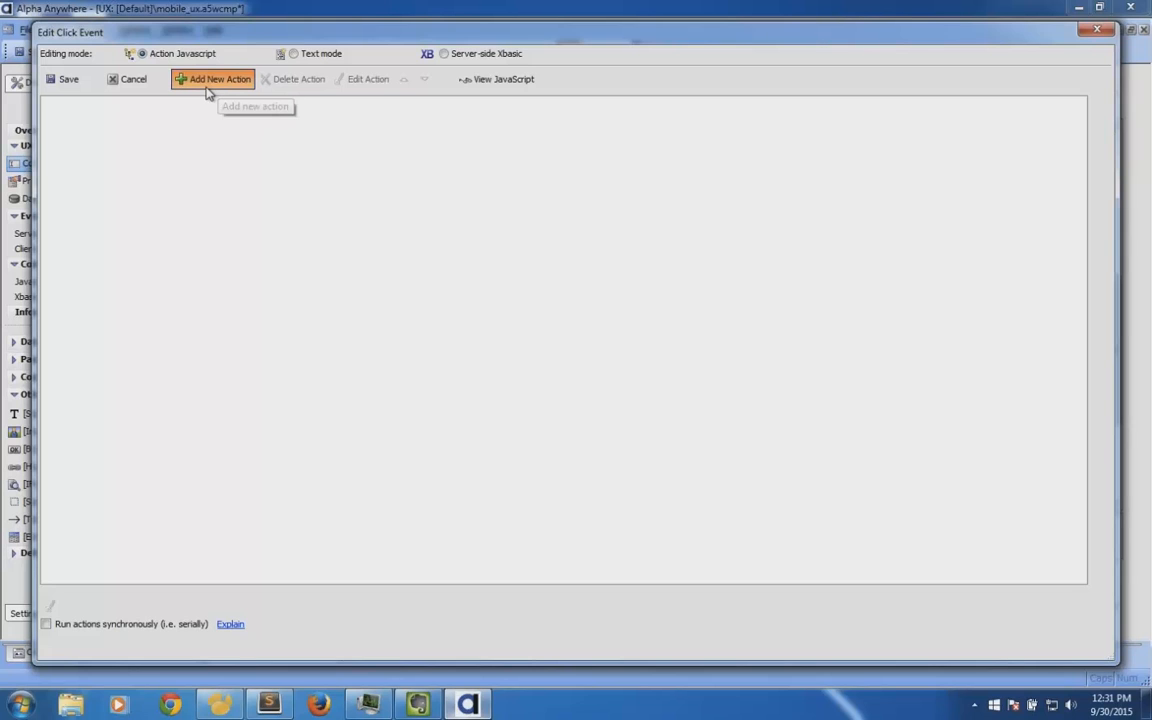
Look over the predefined Action Javascript actions and the text mode editor for the click event
left_click(207, 80)
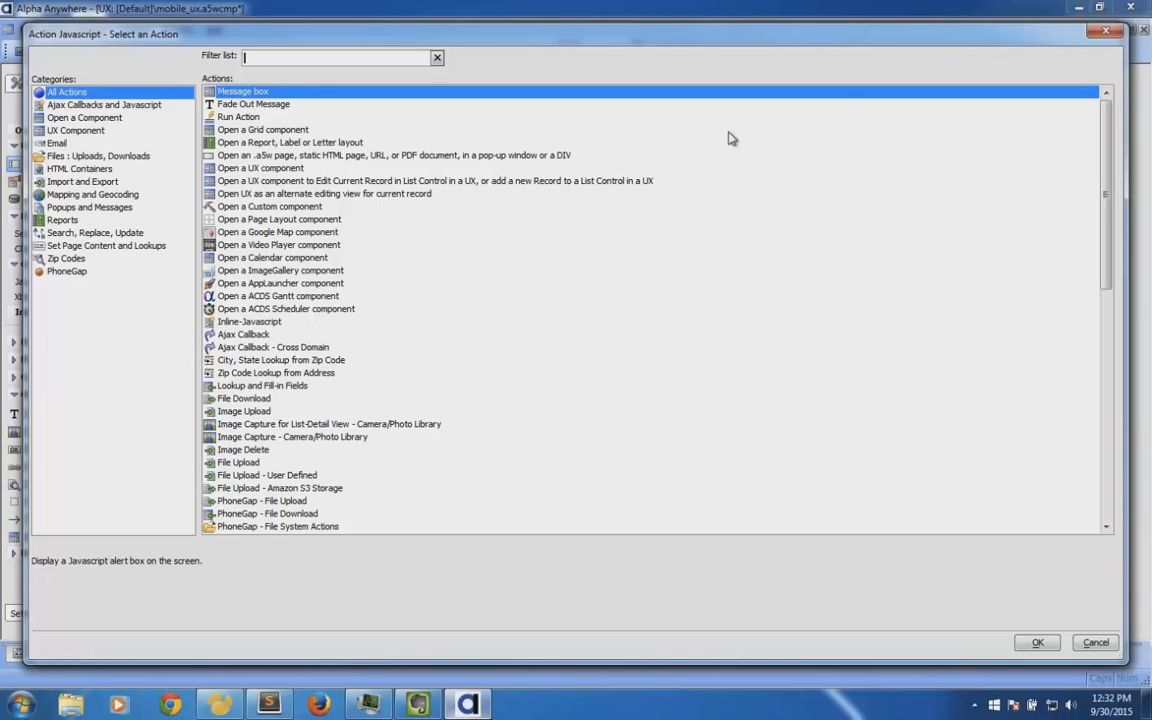
left_click(1107, 35)
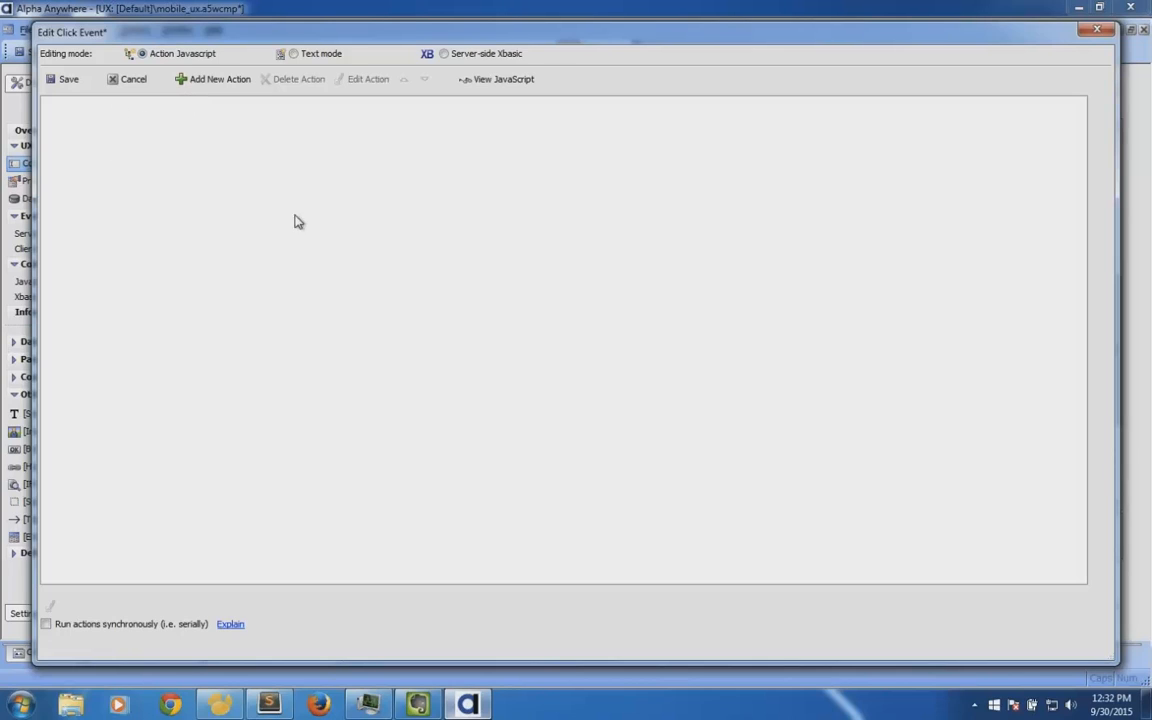
left_click(328, 57)
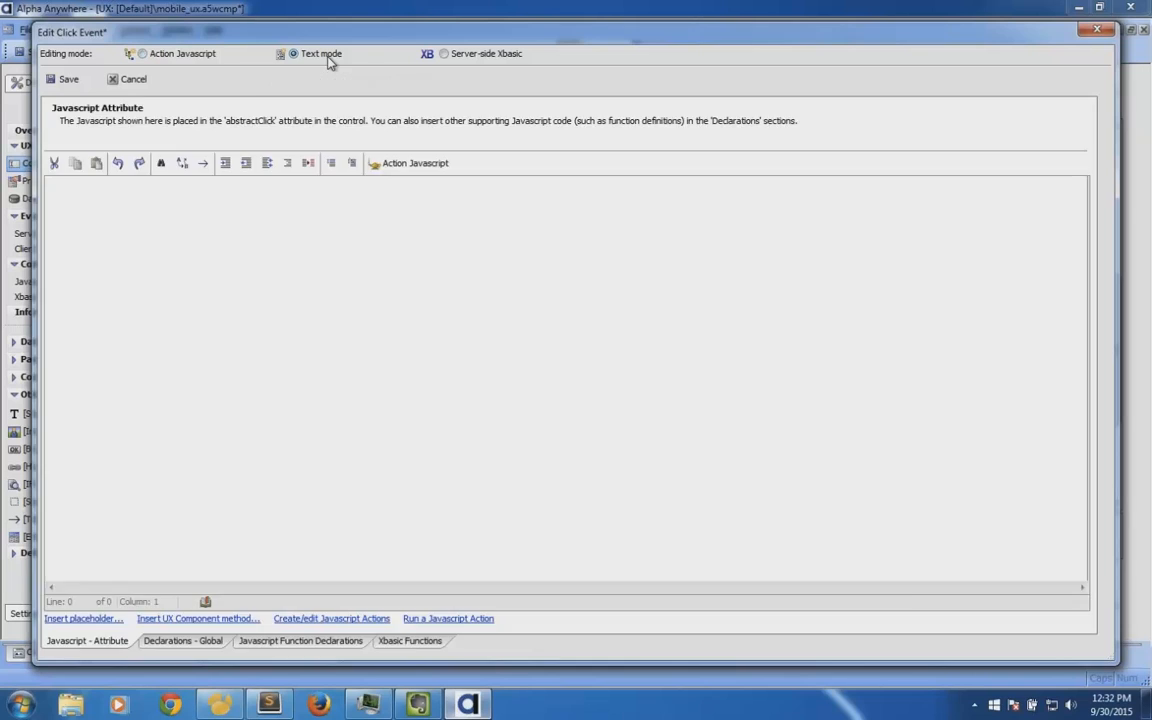
left_click(180, 53)
left_click(200, 80)
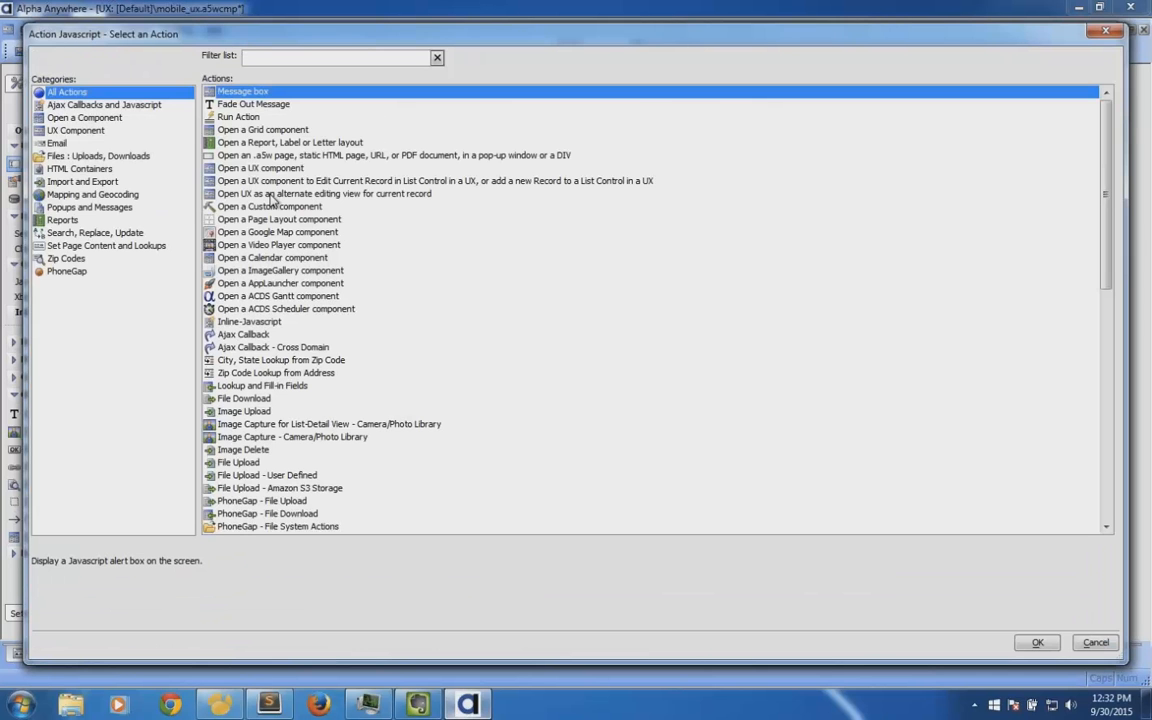
left_click(1095, 643)
Write alert('hello'); in text mode as the Done! button's click event code and save it
left_click(314, 53)
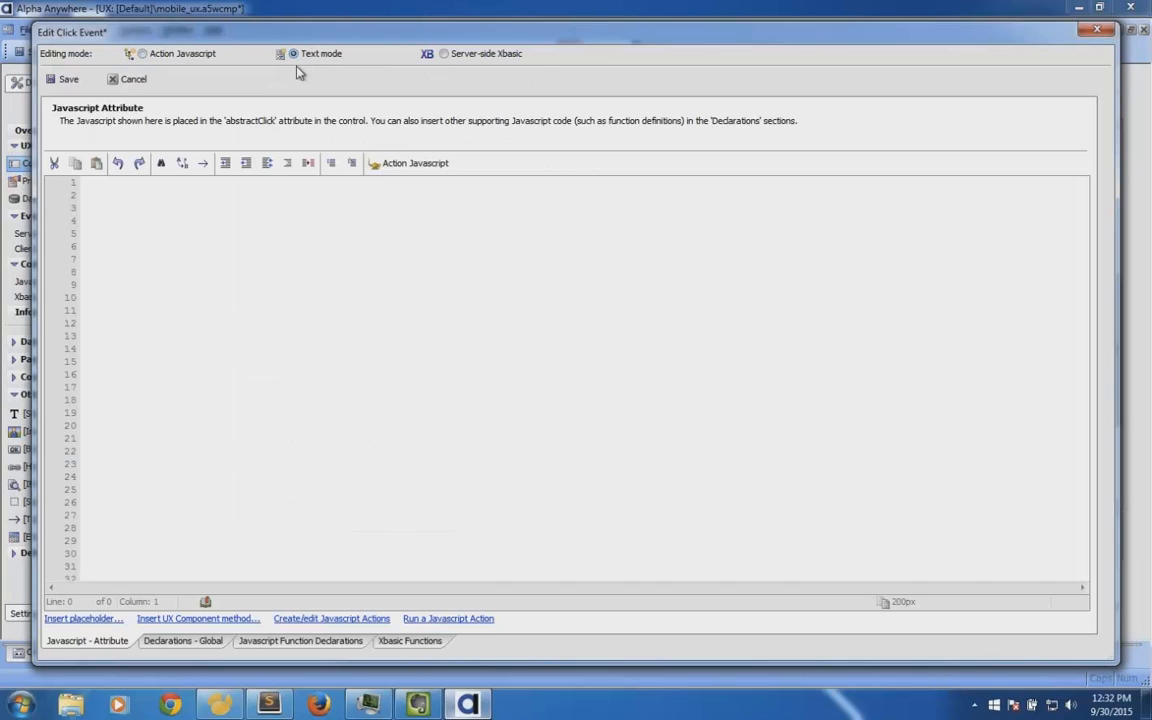
left_click(269, 313)
type("s")
type("lert('he")
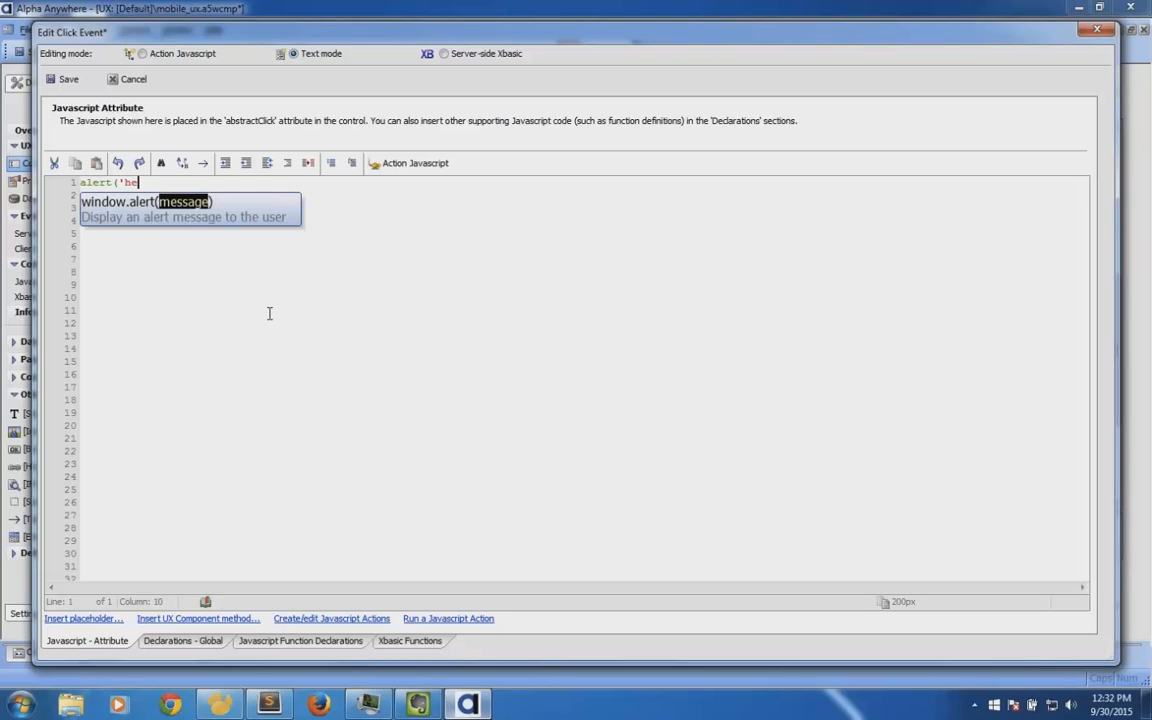
type("llo');")
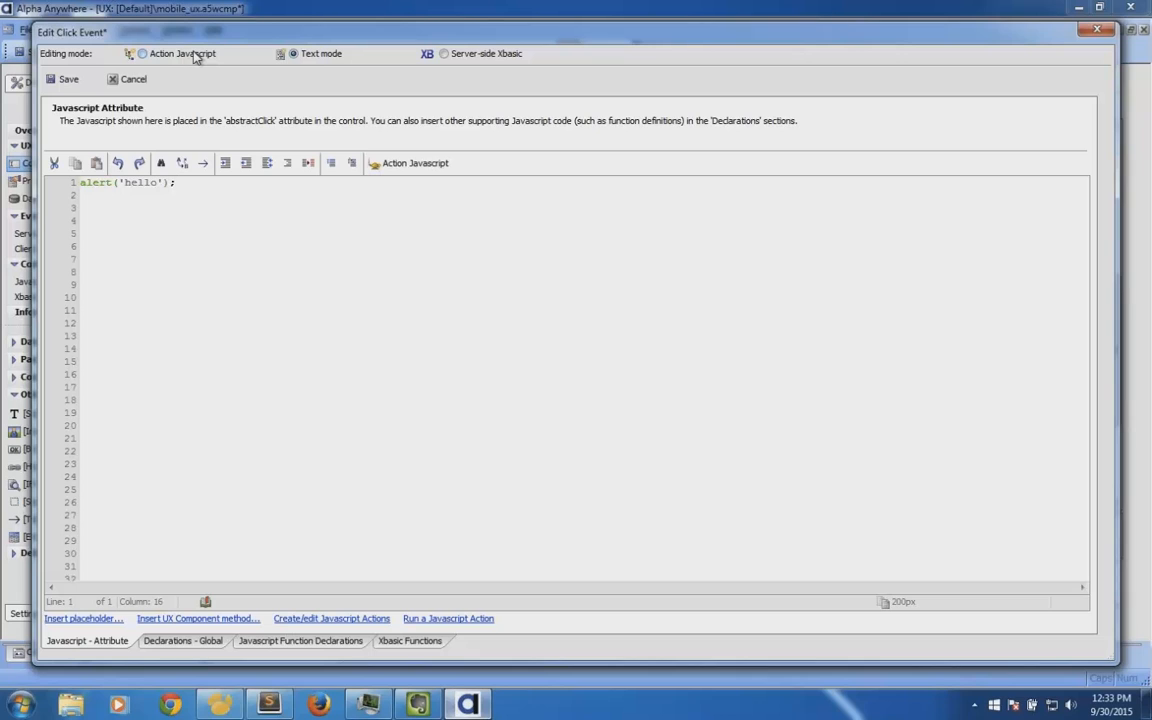
left_click(46, 78)
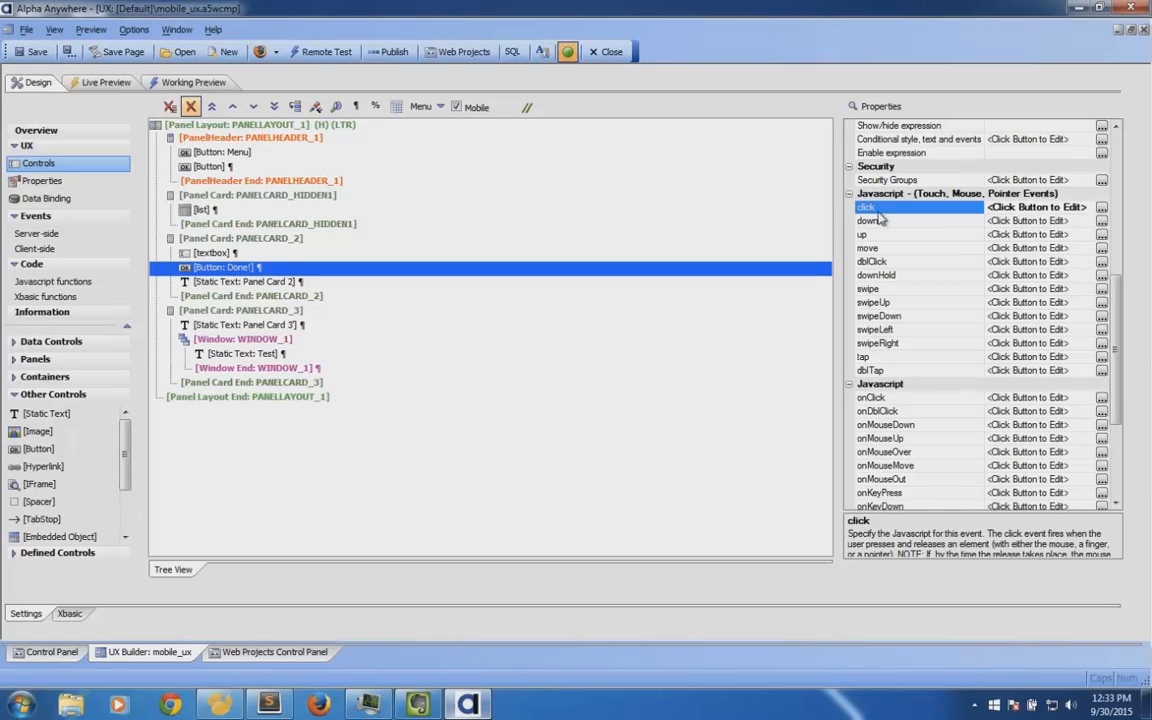
Test the Done! button's click alert in the working preview, dismiss it and return to the design view
left_click(186, 83)
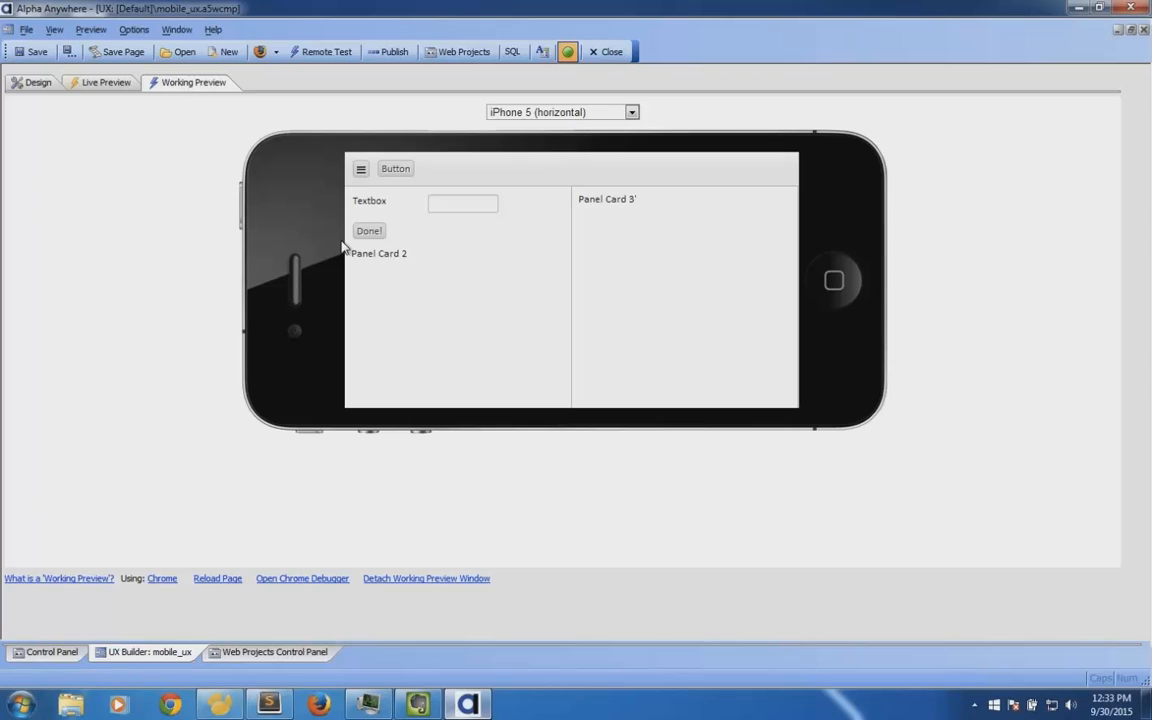
left_click(367, 233)
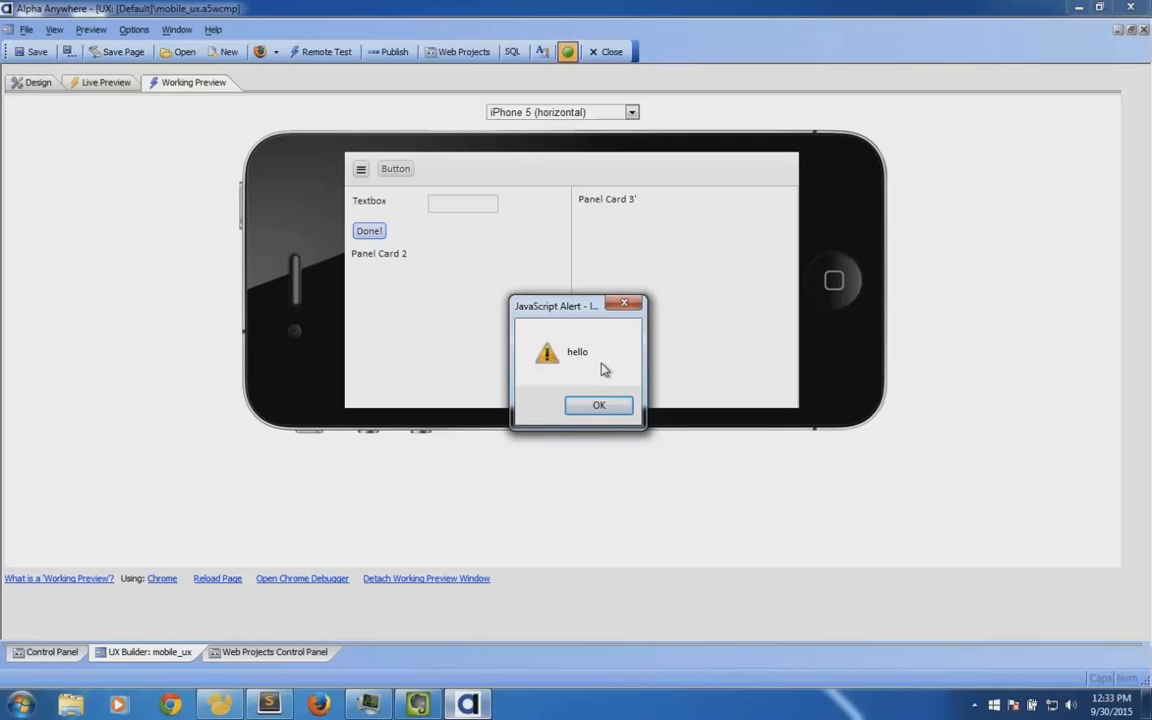
left_click(598, 406)
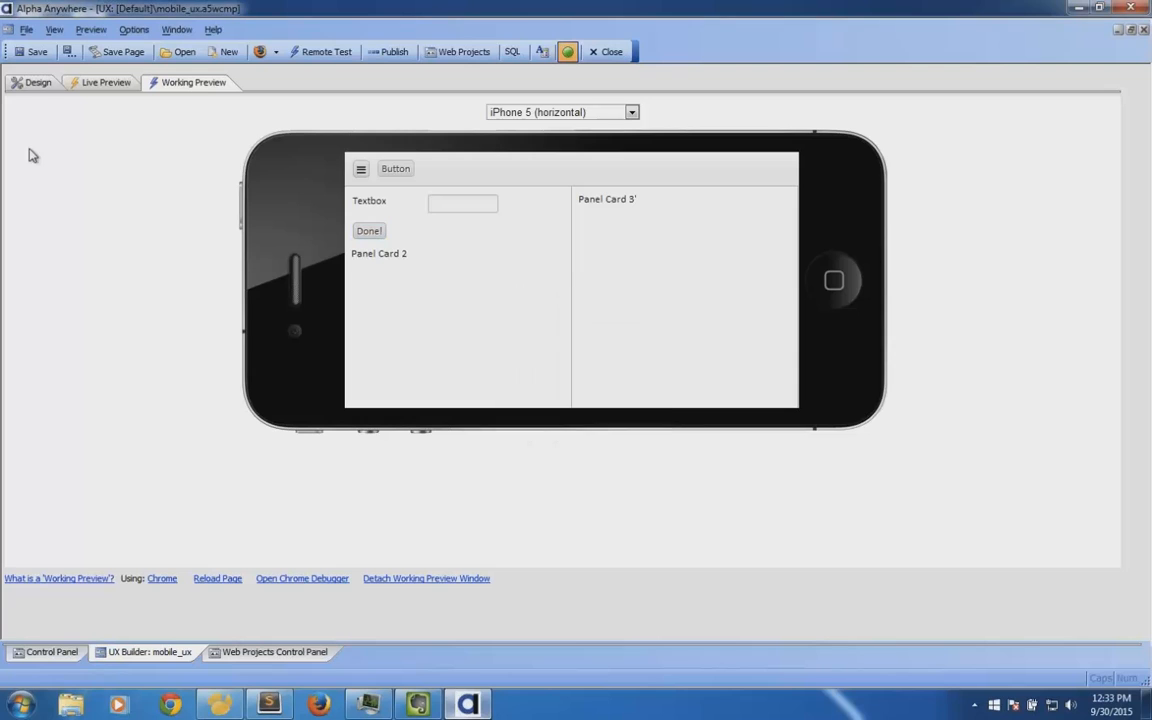
left_click(38, 83)
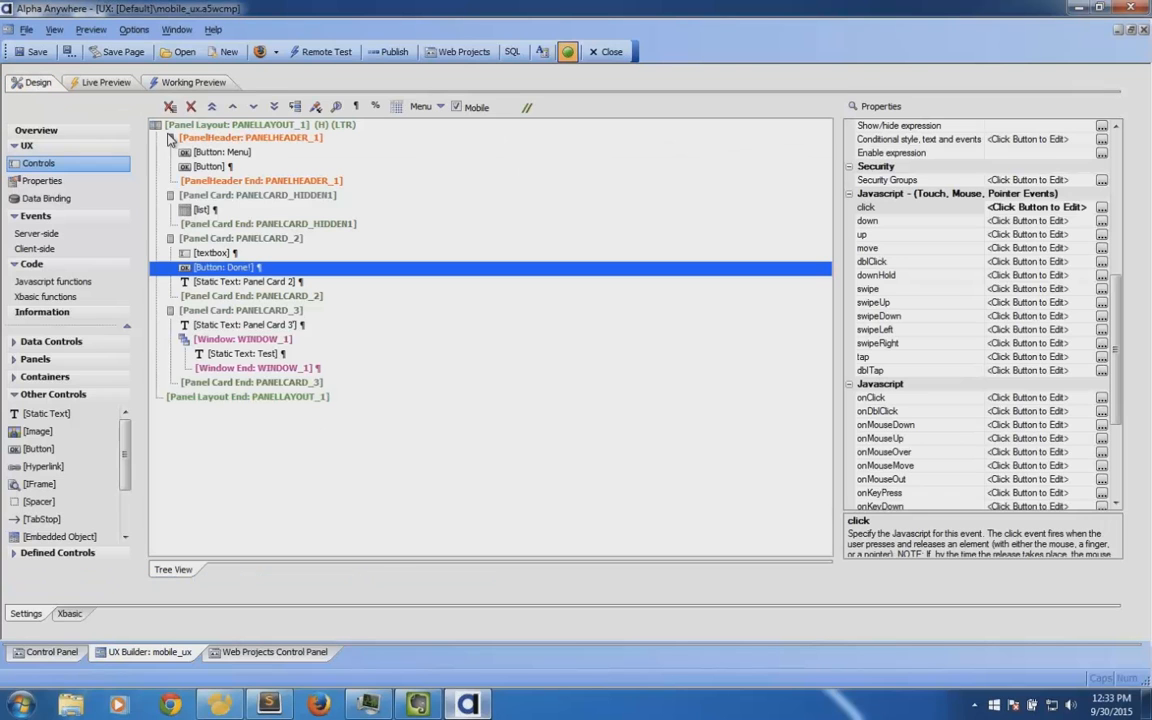
Reopen the Done! button's click event and delete all of its alert code
left_click(1101, 207)
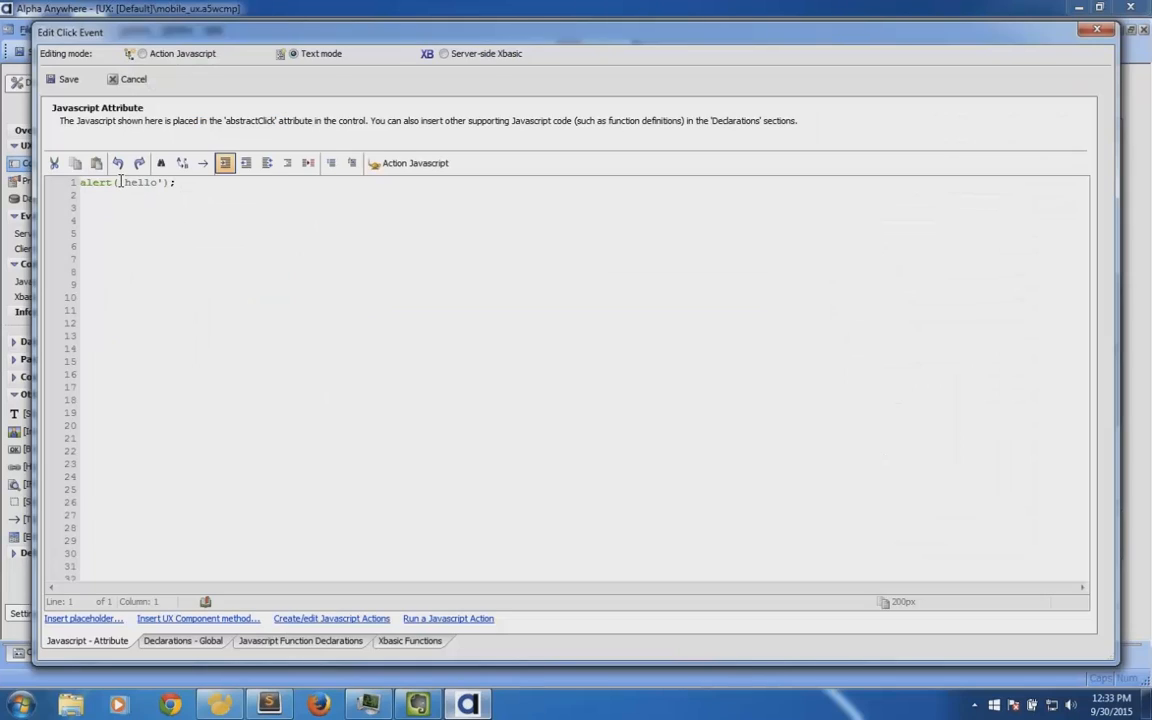
left_click_drag(118, 182, 164, 182)
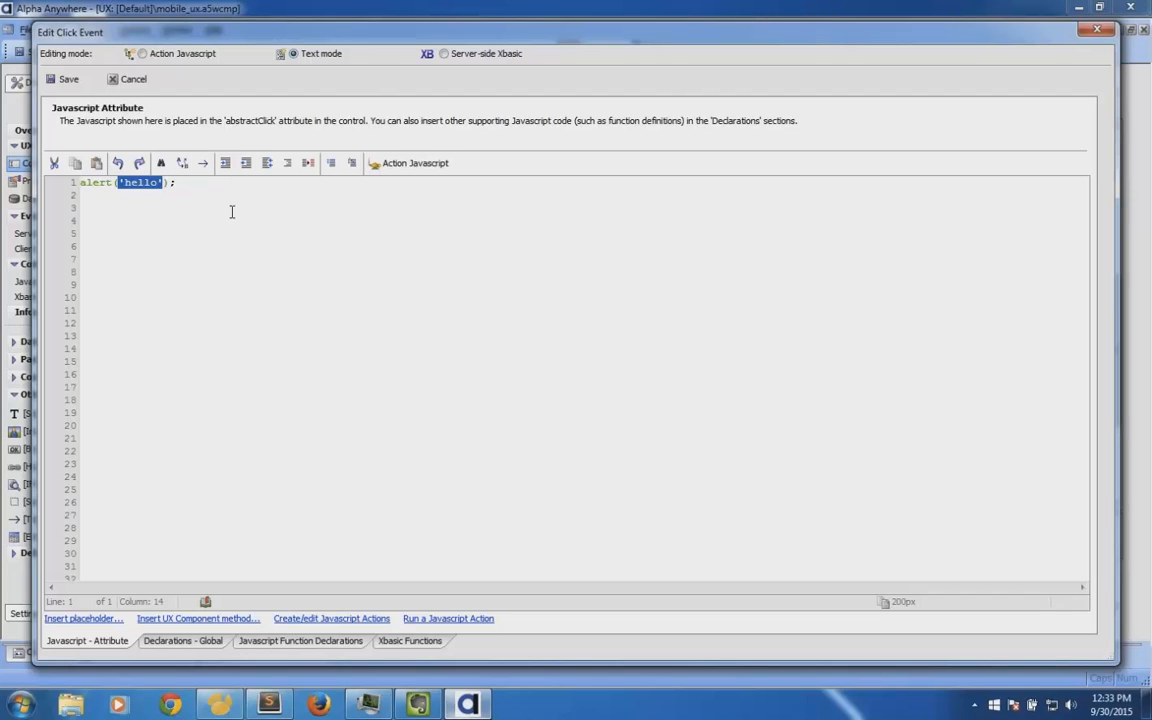
left_click(203, 187)
key("BackSpace")
key("BackSpace")
key("BackSpace")
key("BackSpace")
key("BackSpace")
key("BackSpace")
key("BackSpace")
key("BackSpace")
key("BackSpace")
key("BackSpace")
key("BackSpace")
key("BackSpace")
key("BackSpace")
key("BackSpace")
key("BackSpace")
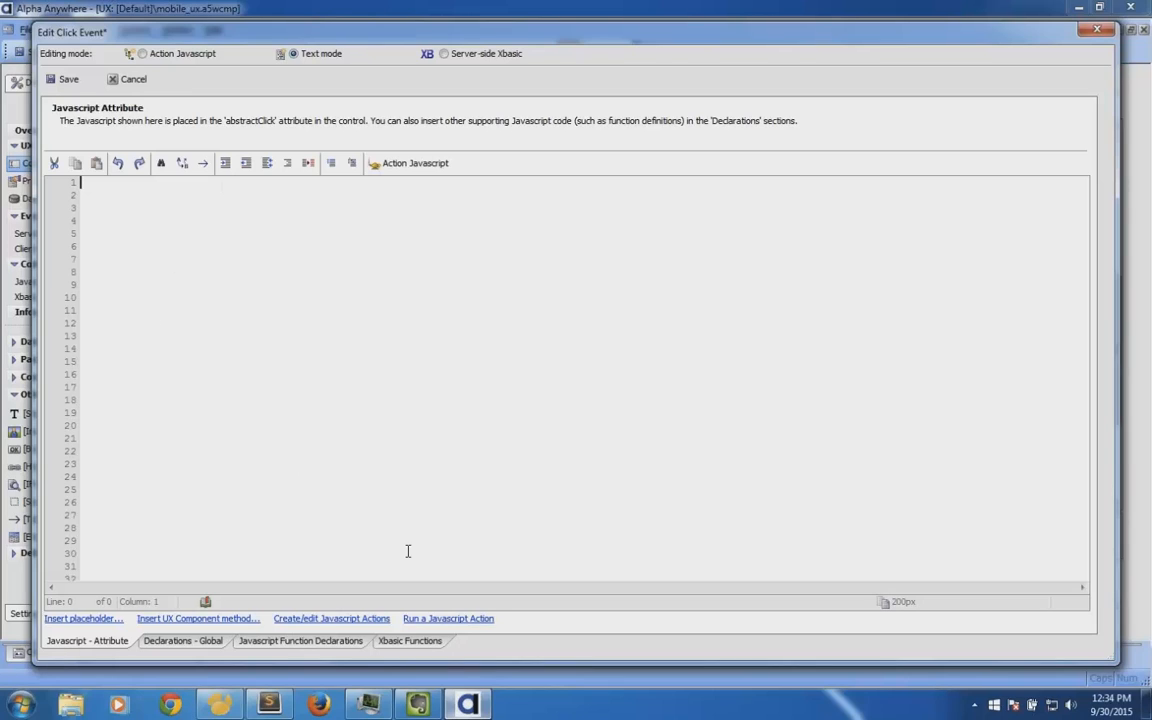
Filter the UX component methods by 'refres' and read the descriptions of refreshListData, refreshChart, refreshDataSeries and refreshDropdownBoxChoices
left_click(203, 620)
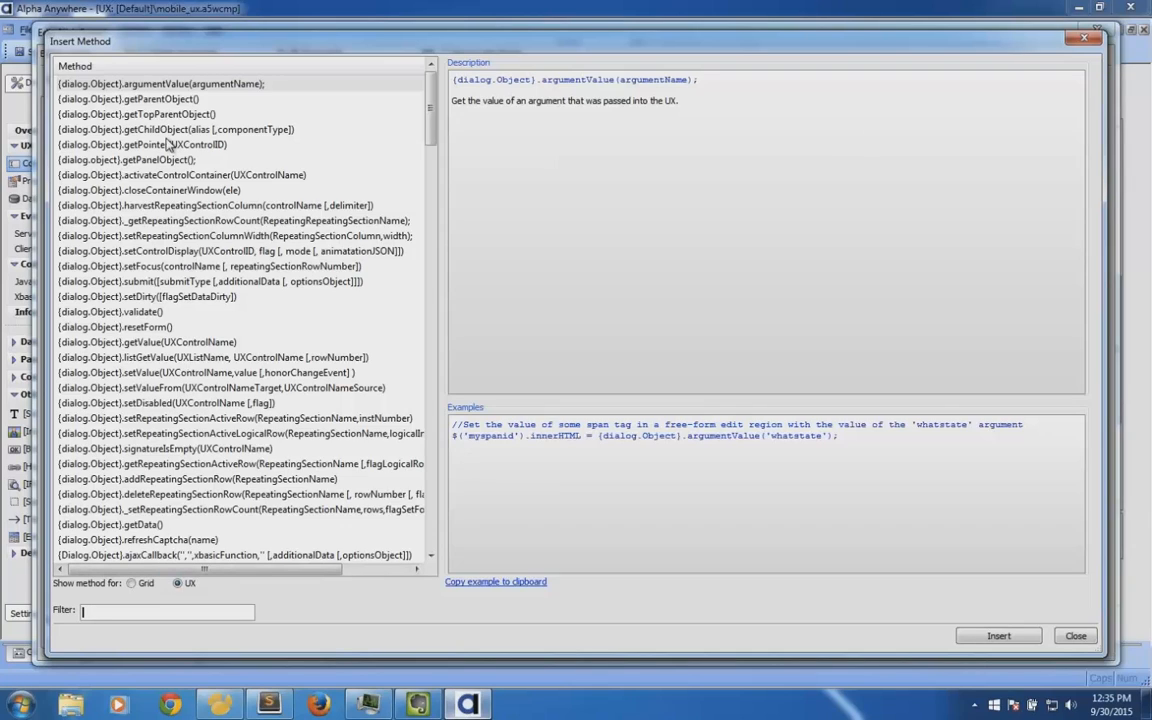
left_click(186, 612)
type("refrs")
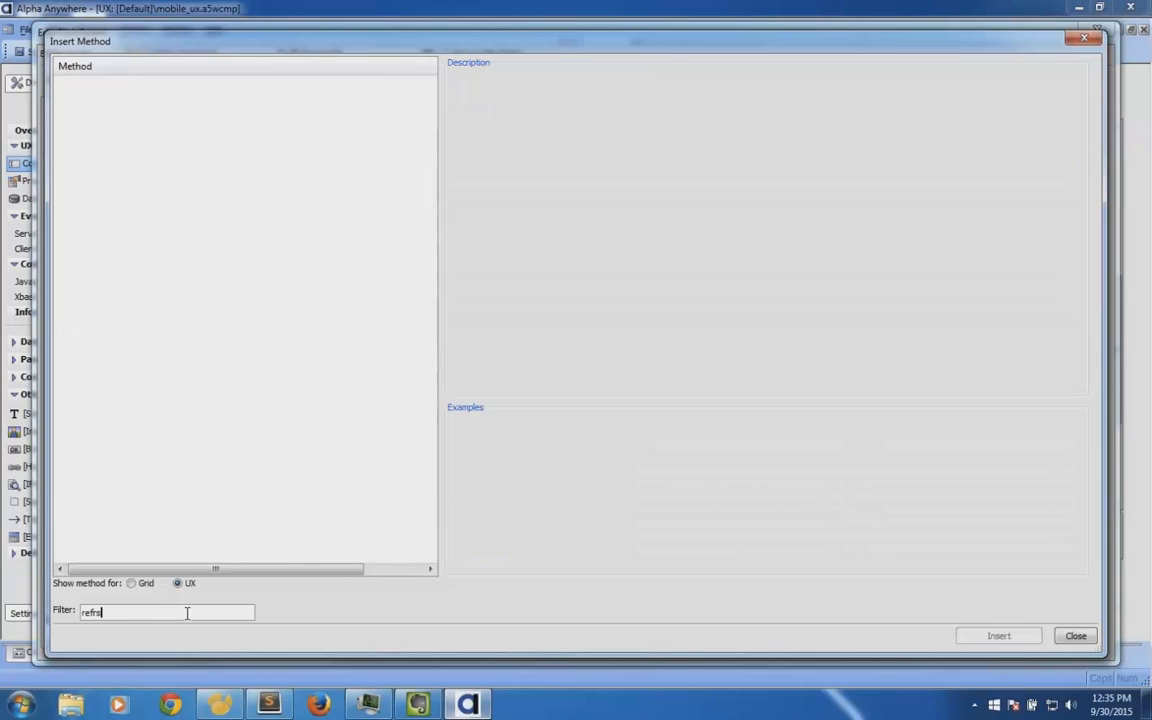
key("BackSpace")
type("es")
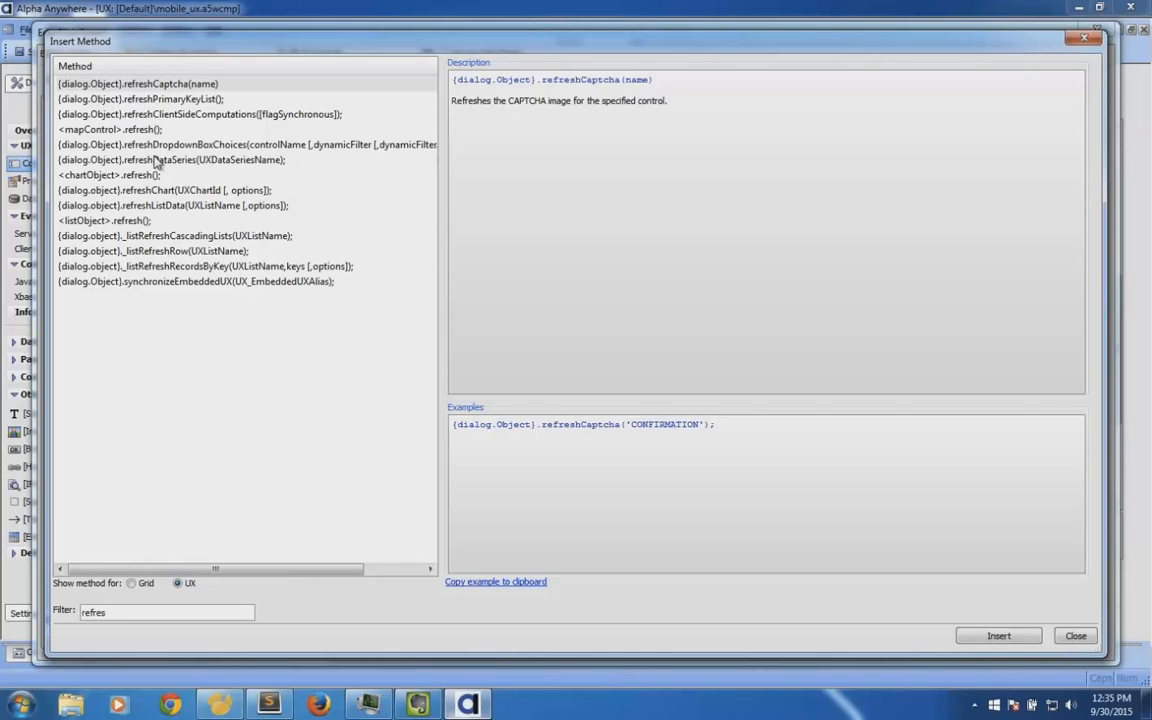
left_click(167, 207)
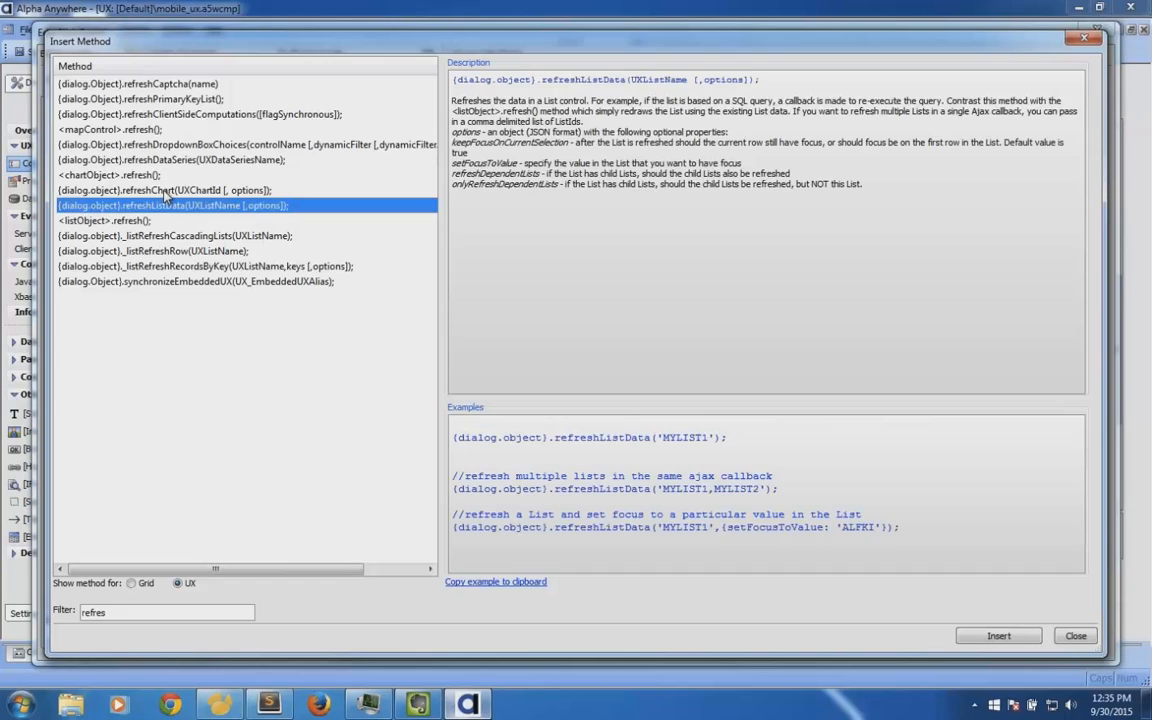
left_click(157, 189)
left_click(167, 160)
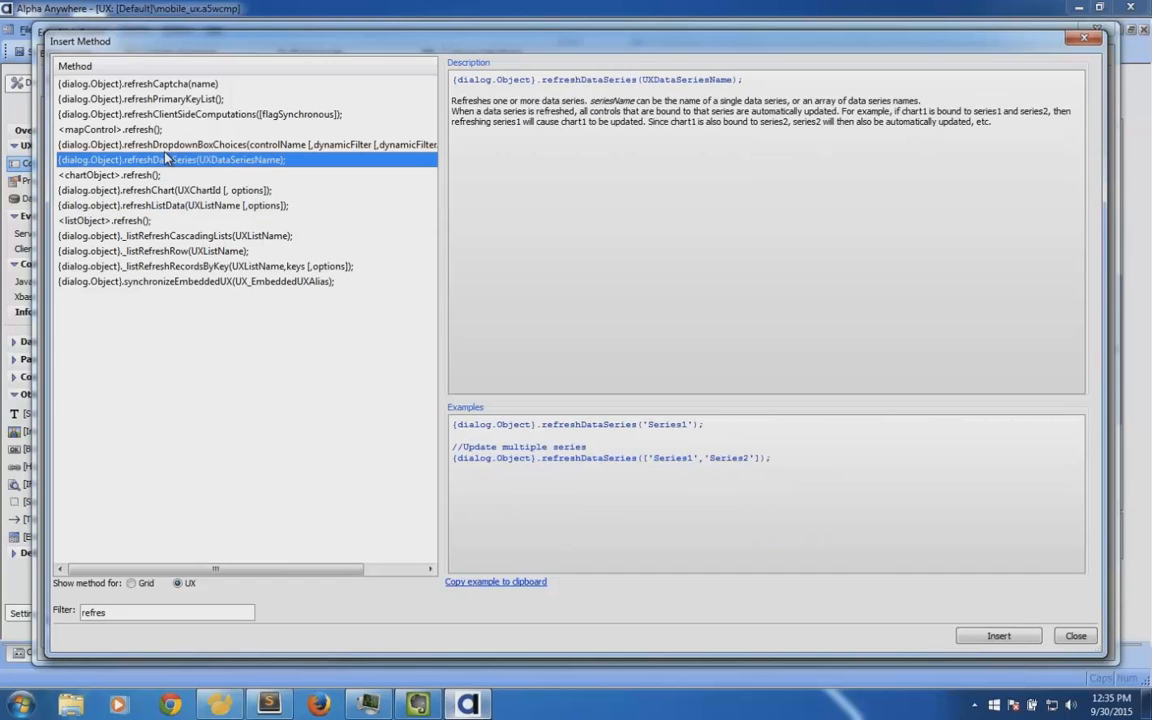
left_click(152, 144)
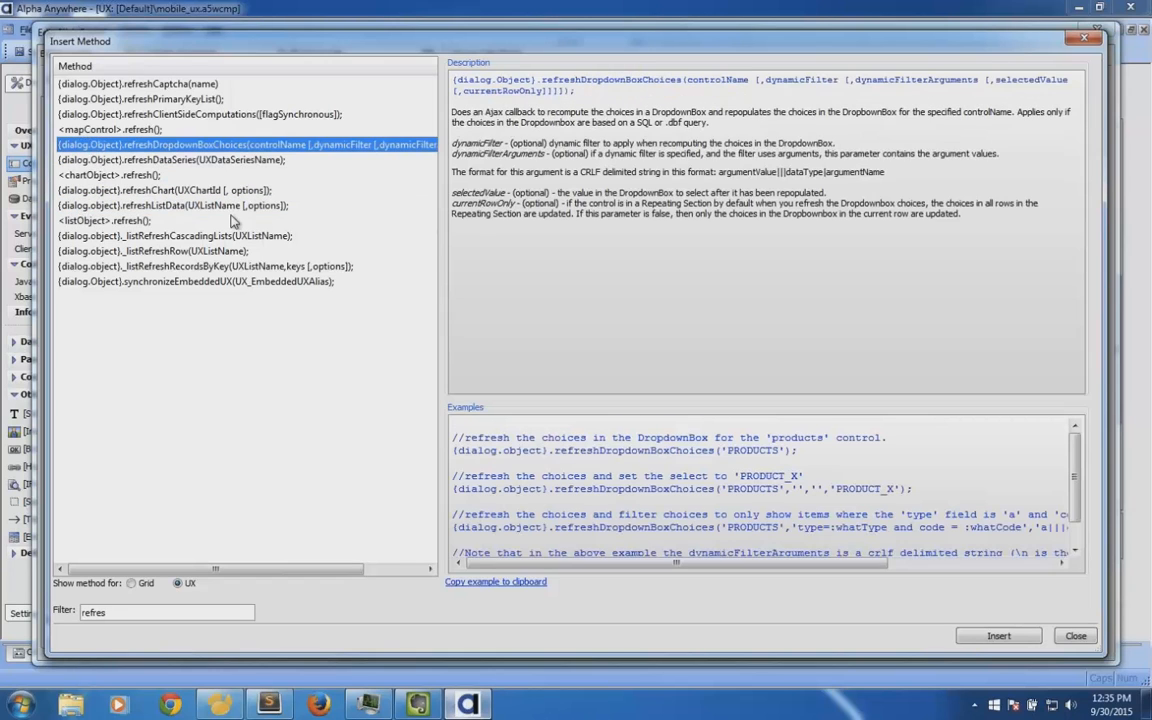
Filter the UX component methods by 'setv' and insert {dialog.Object}.setValue(UXControlName,value [,honorChangeEvent]) into the click event code
left_click_drag(114, 612, 51, 614)
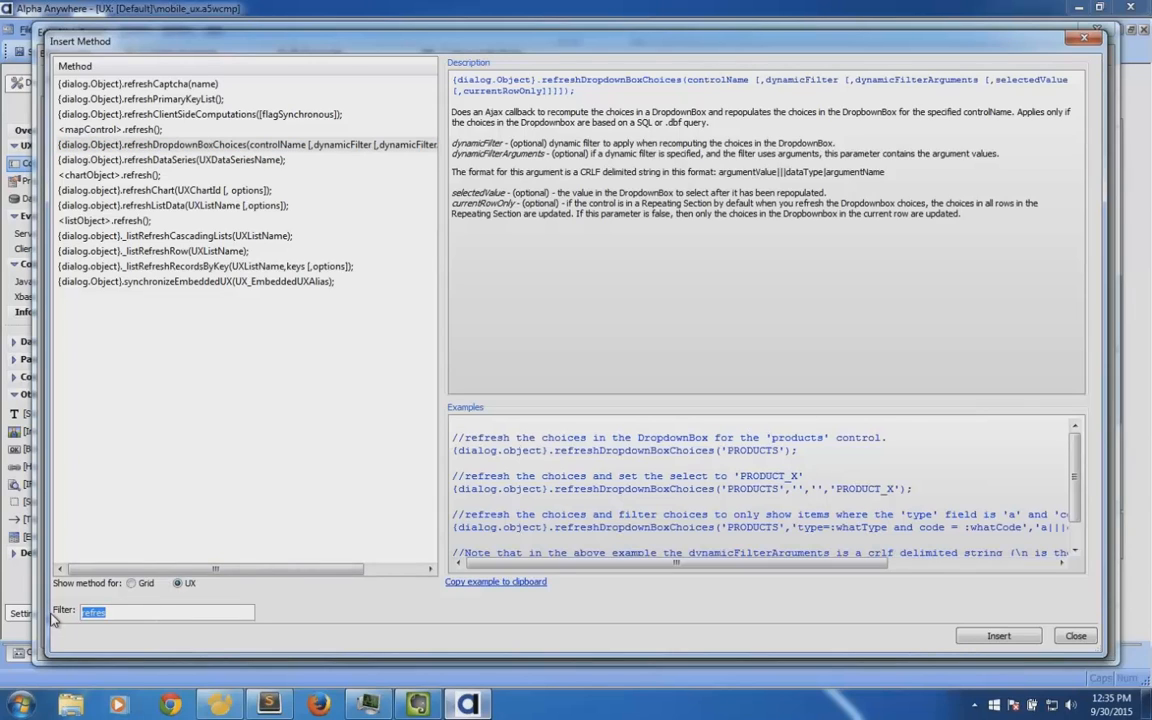
type("setv")
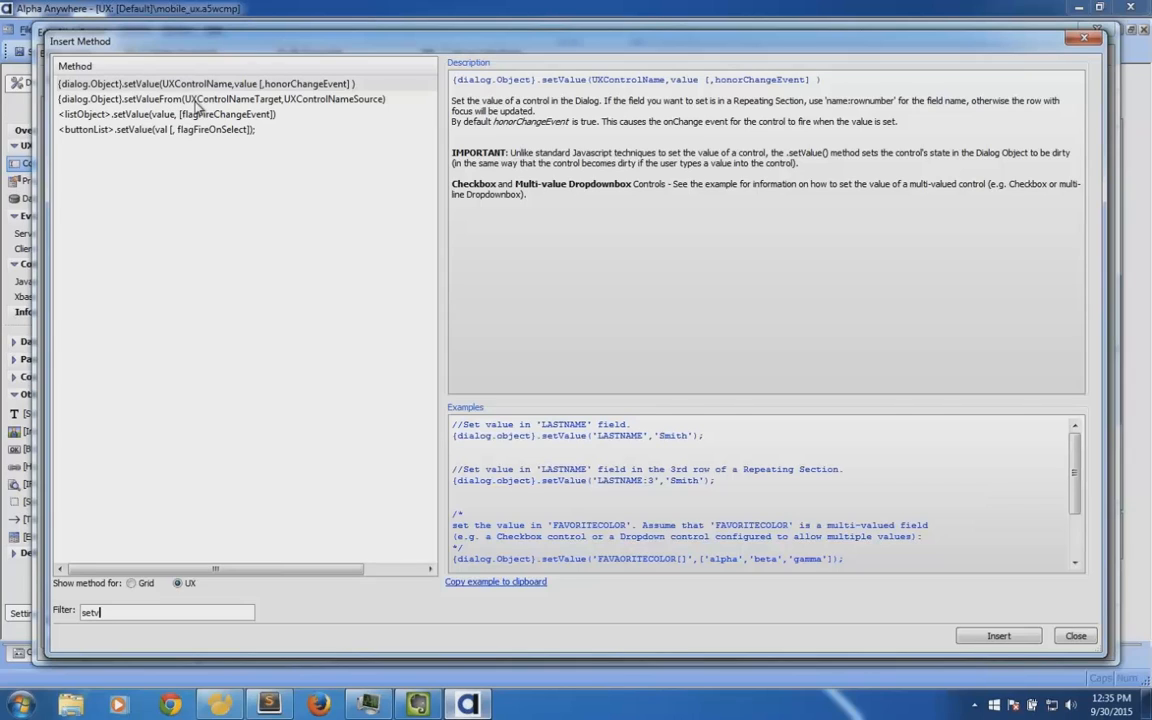
left_click(146, 86)
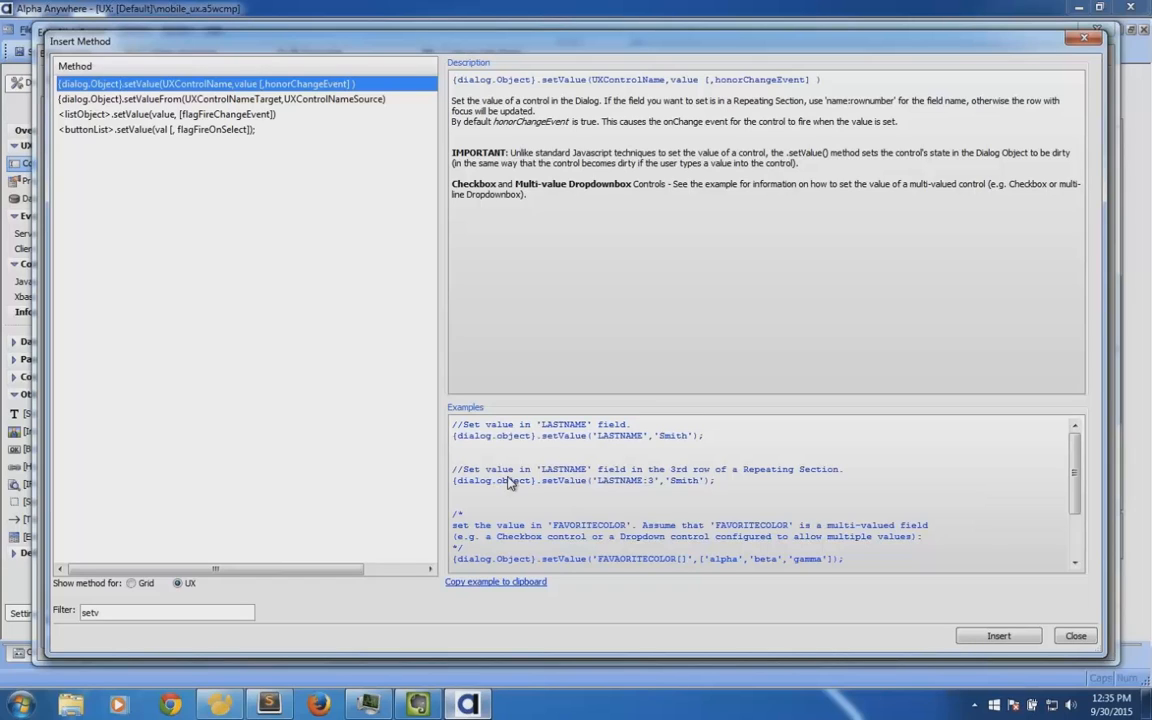
left_click(995, 635)
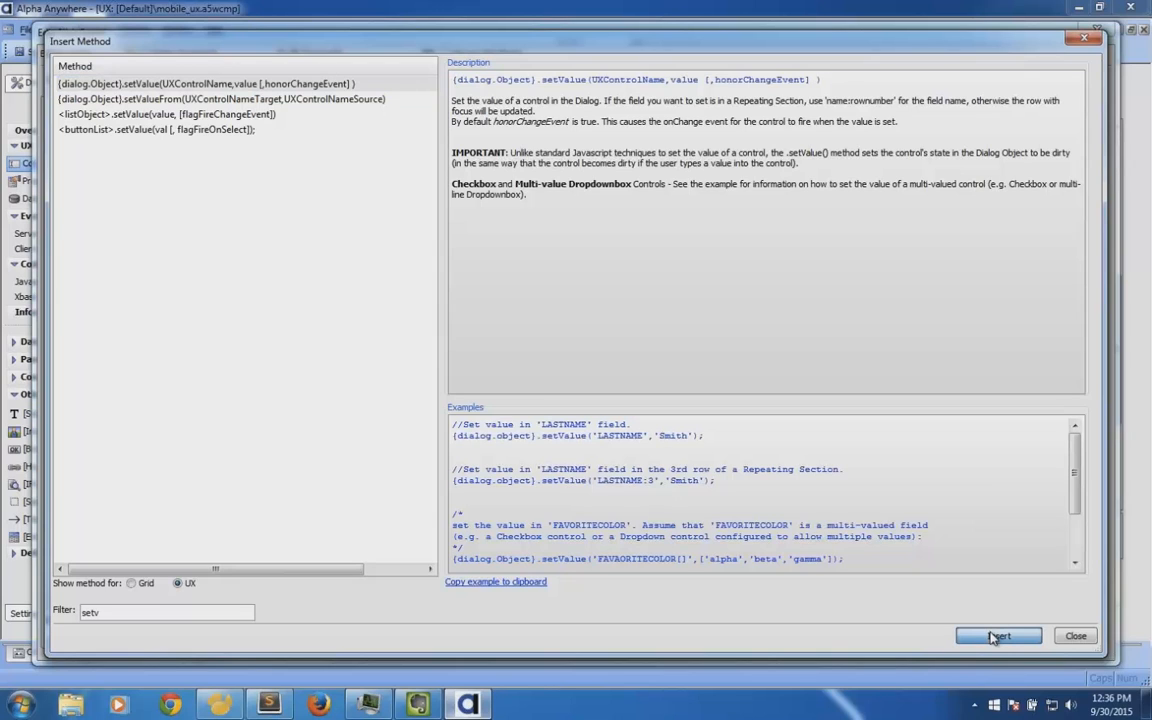
left_click(995, 636)
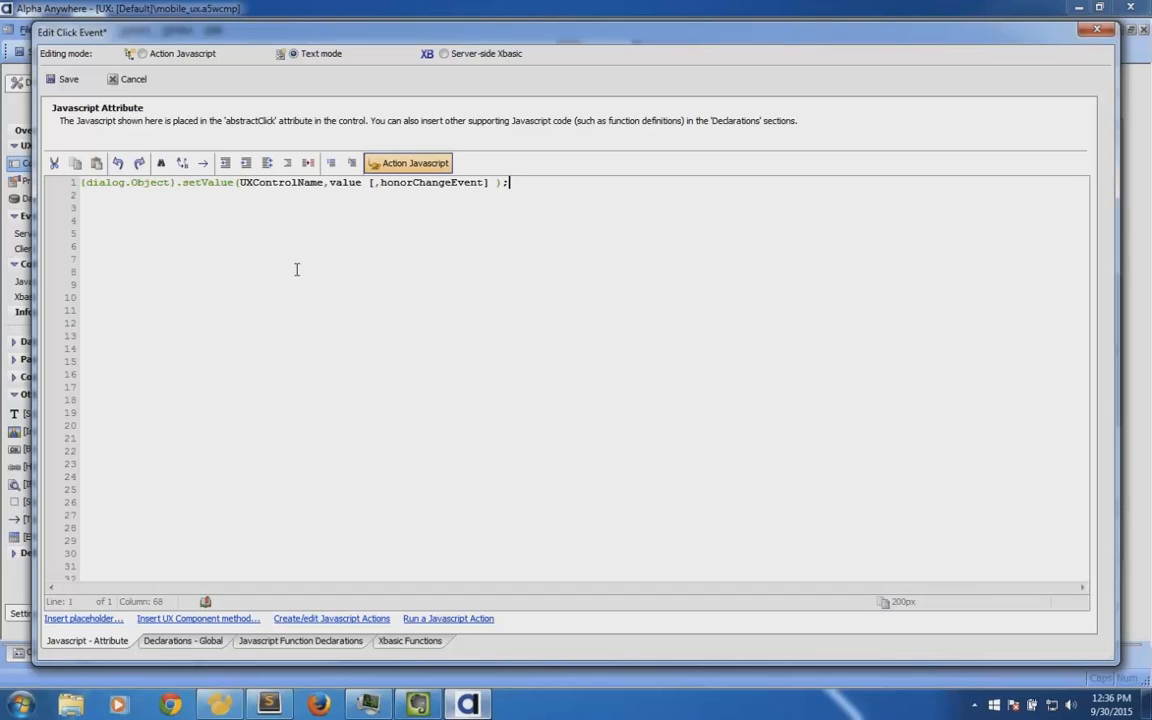
Replace the UXControlName argument of setValue with the textbox control, picked from the component's control list
left_click(239, 183)
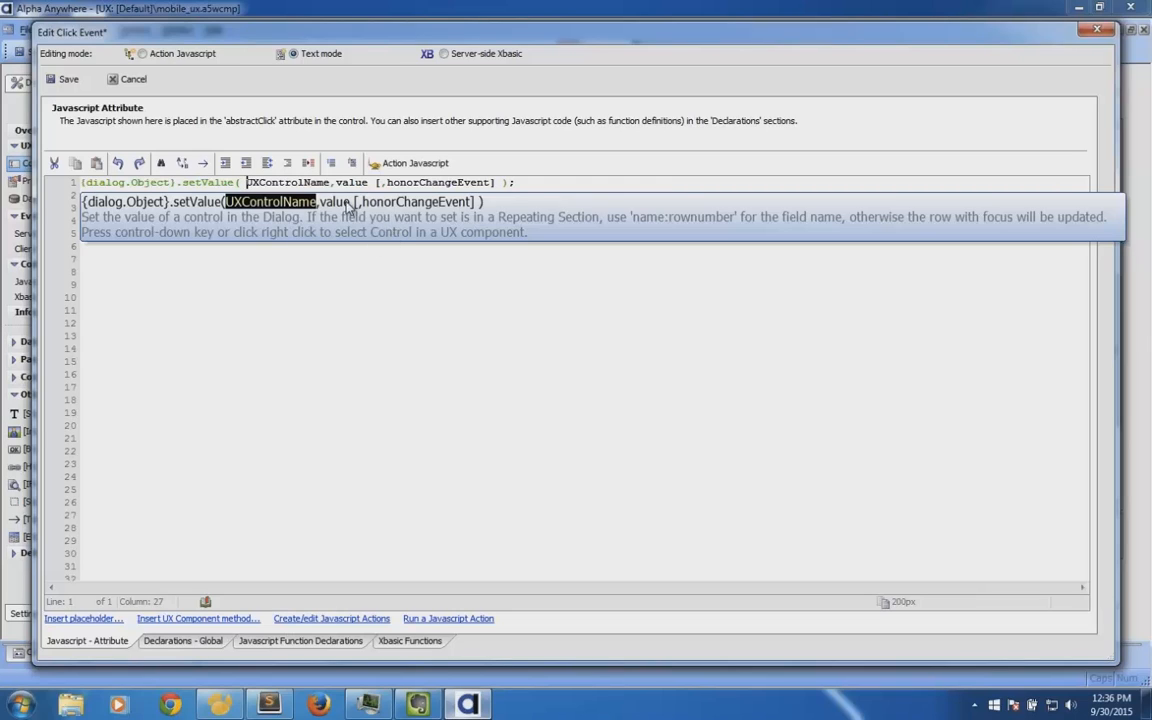
right_click(280, 205)
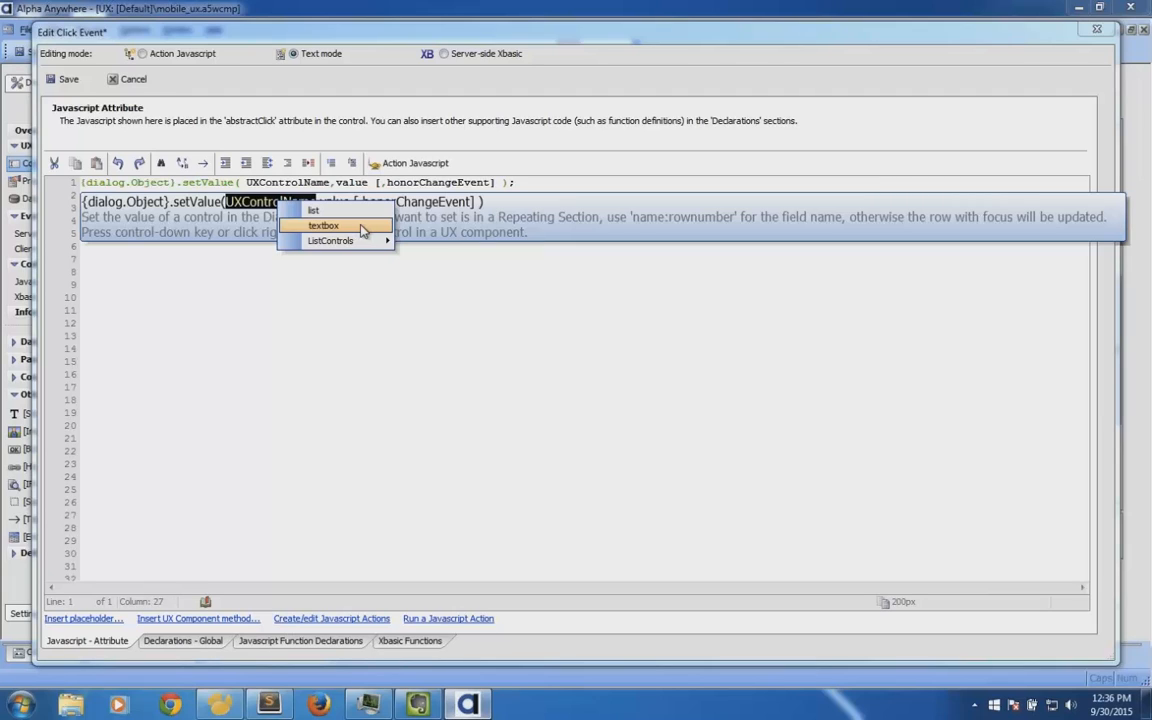
left_click(362, 227)
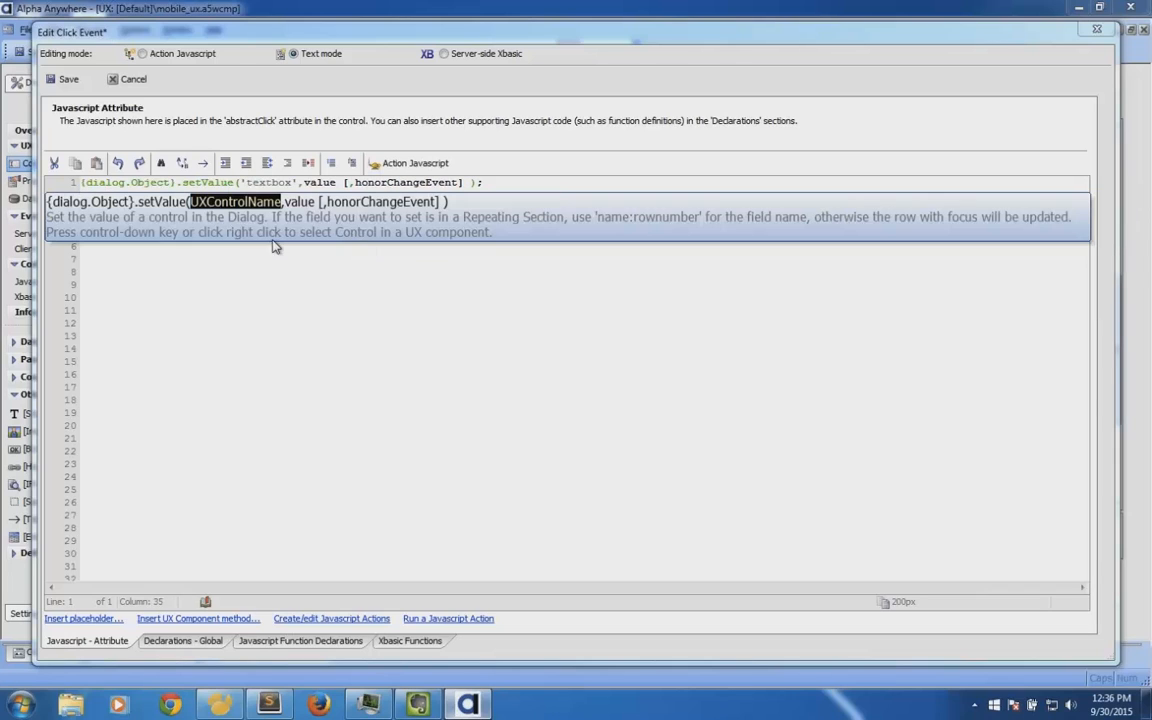
right_click(248, 212)
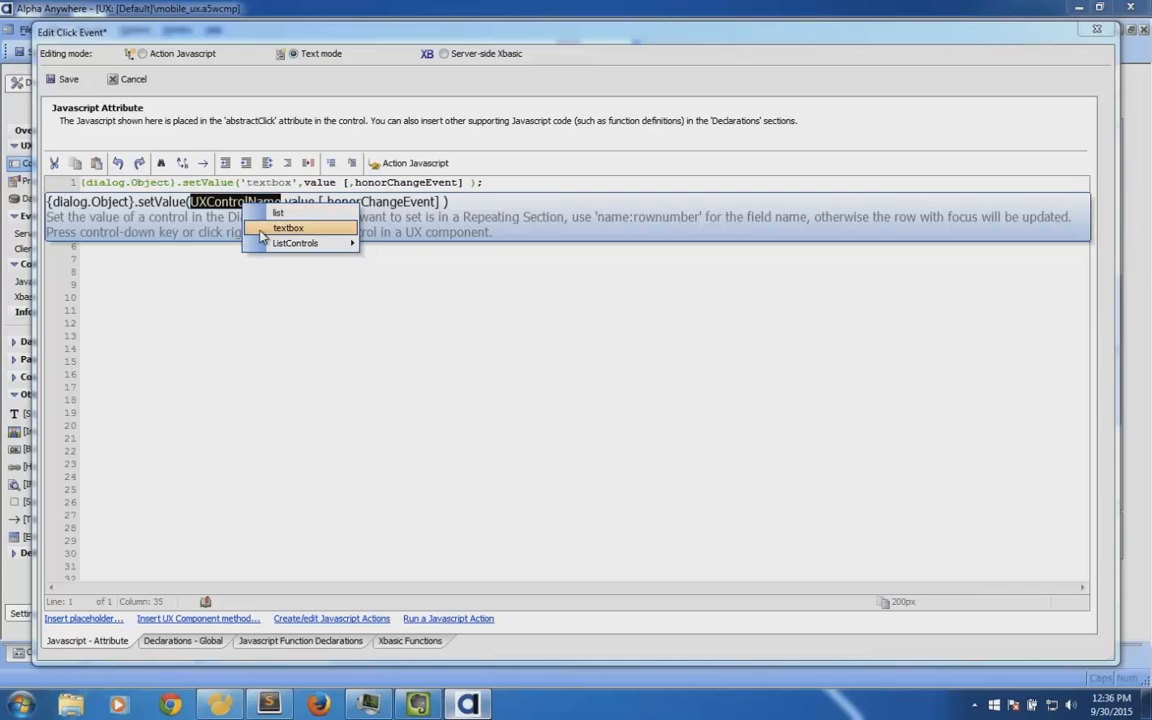
left_click(259, 225)
left_click(257, 202)
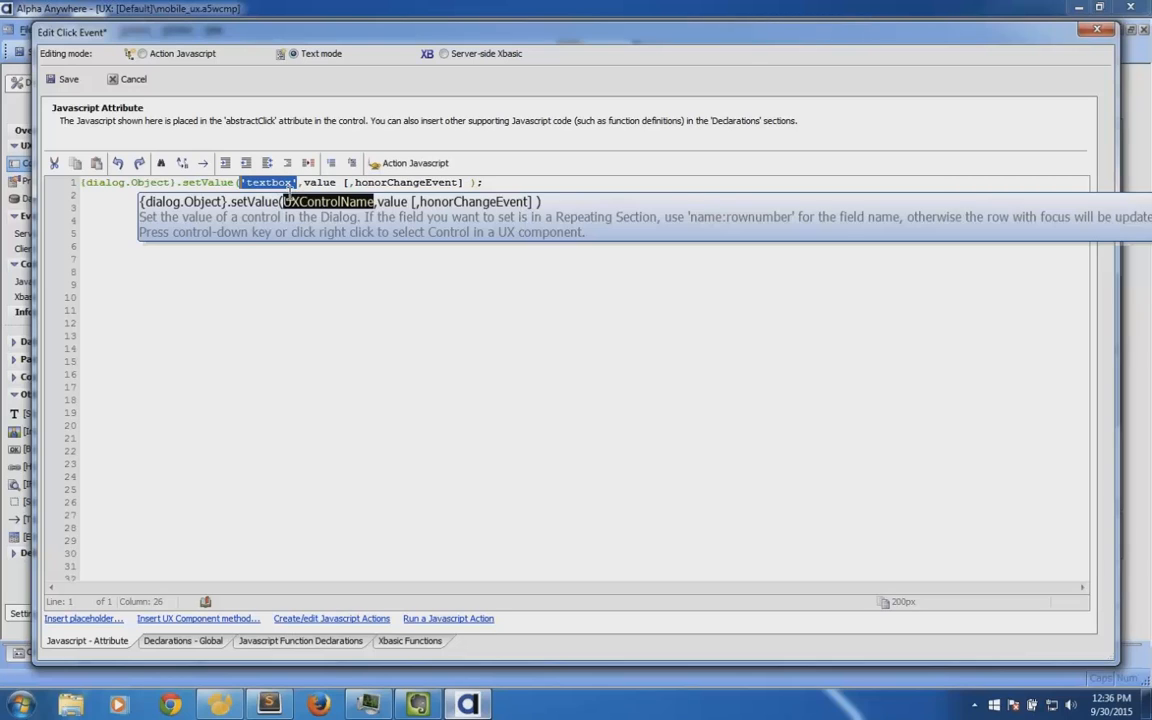
Replace the remaining setValue placeholder arguments with 'hello' and save the click event
left_click(305, 184)
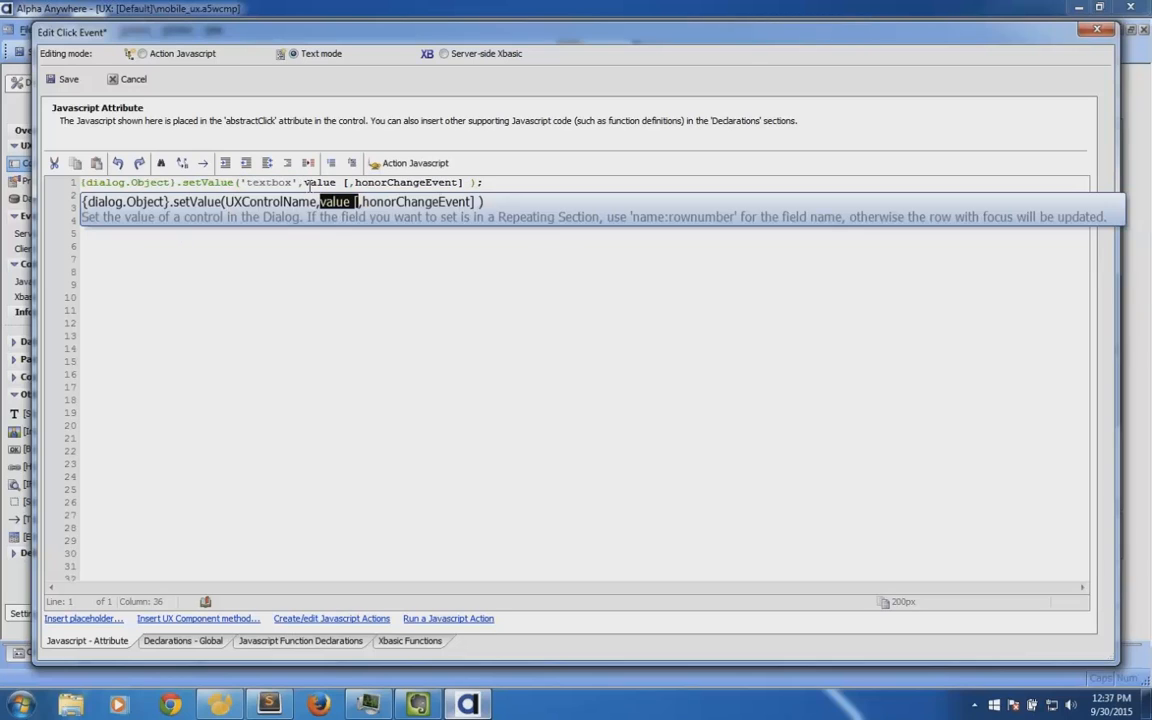
left_click_drag(305, 184, 469, 182)
type("'hello'")
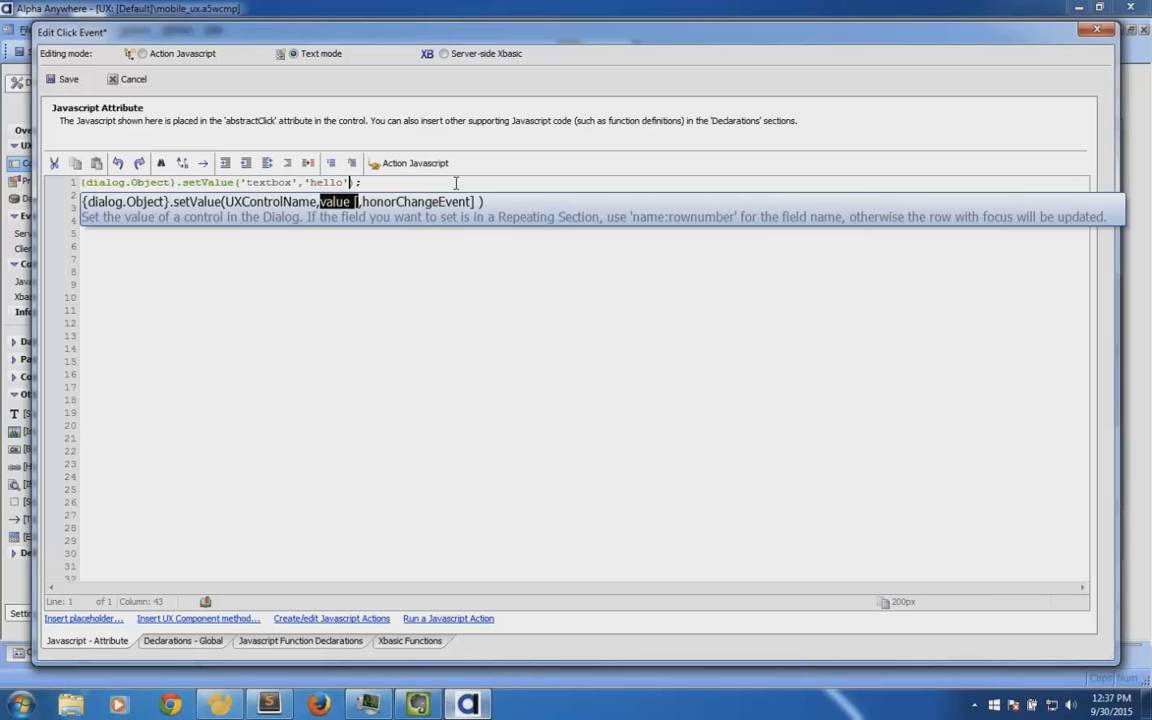
left_click(231, 184)
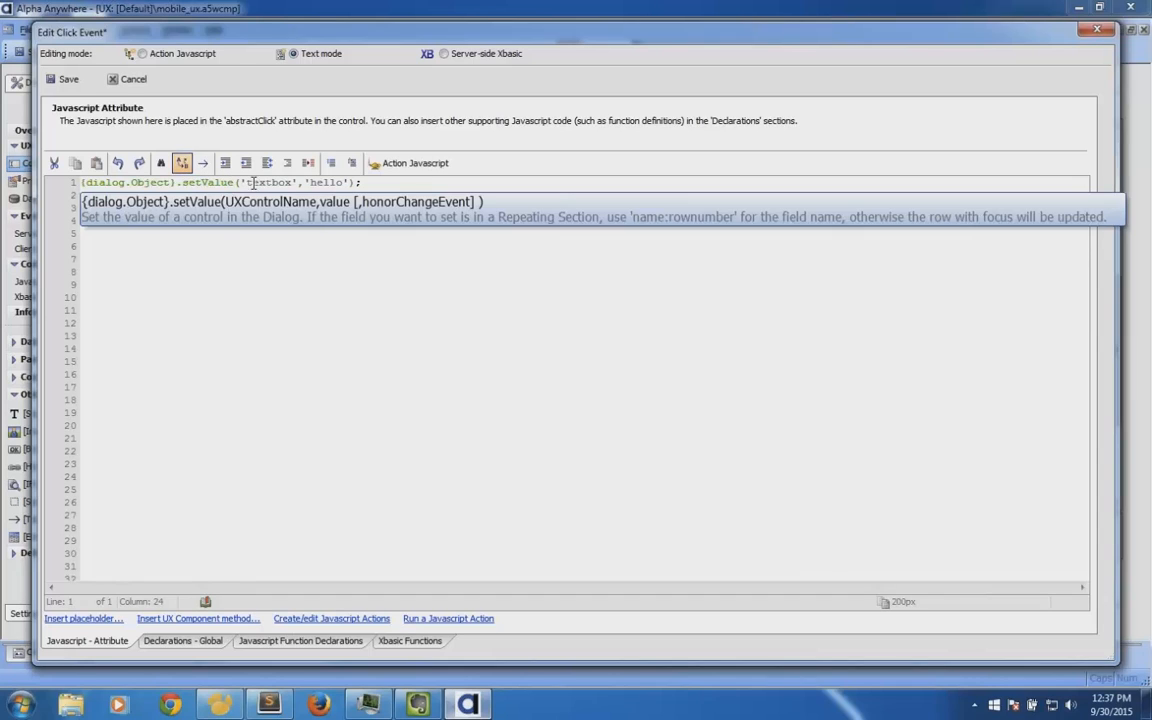
left_click(66, 84)
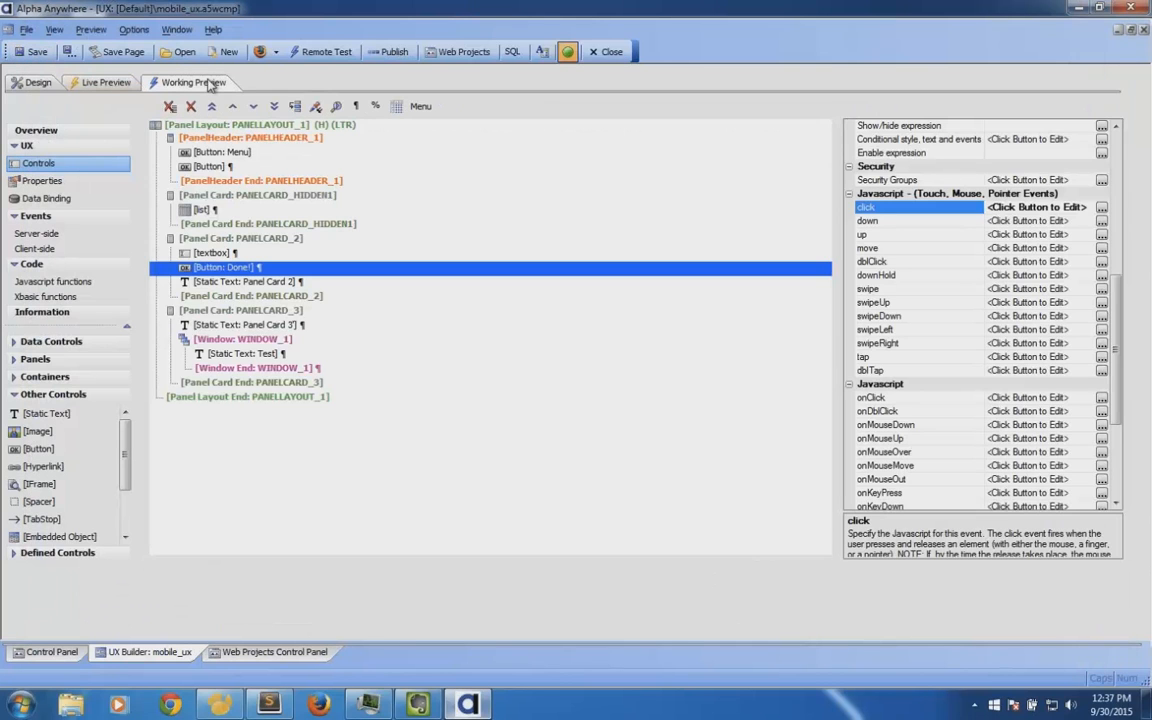
Test the Done! button's setValue code in the working preview and return to the design view
left_click(209, 84)
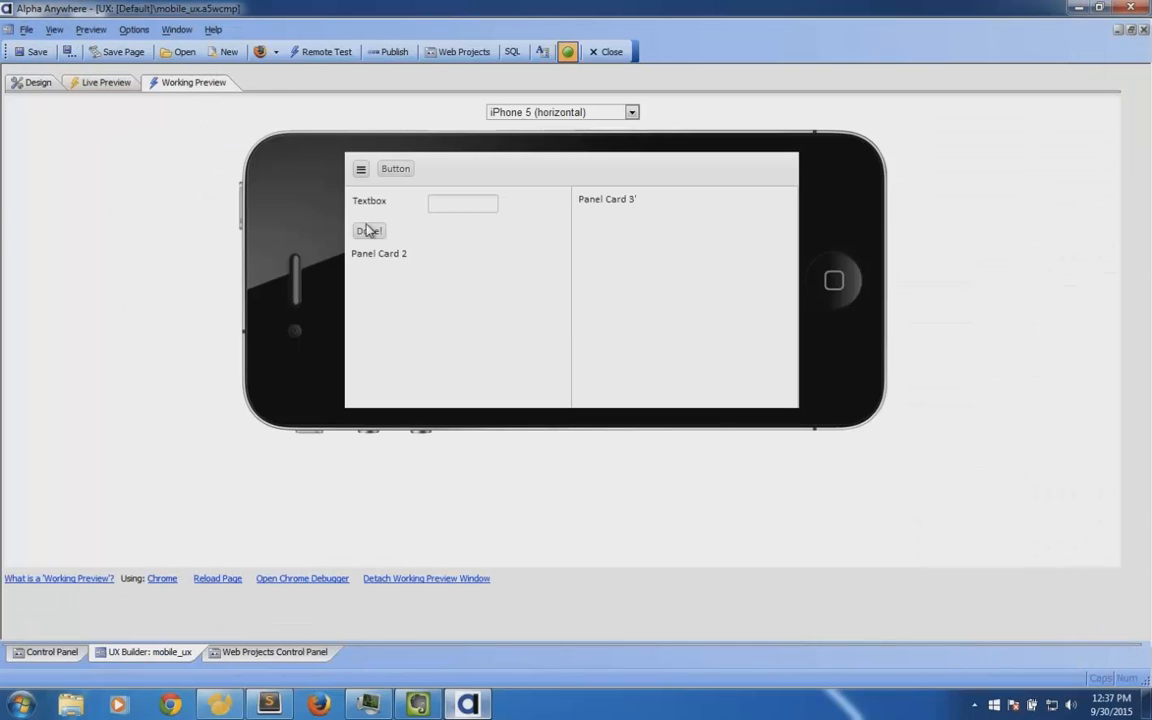
left_click(369, 231)
left_click(32, 82)
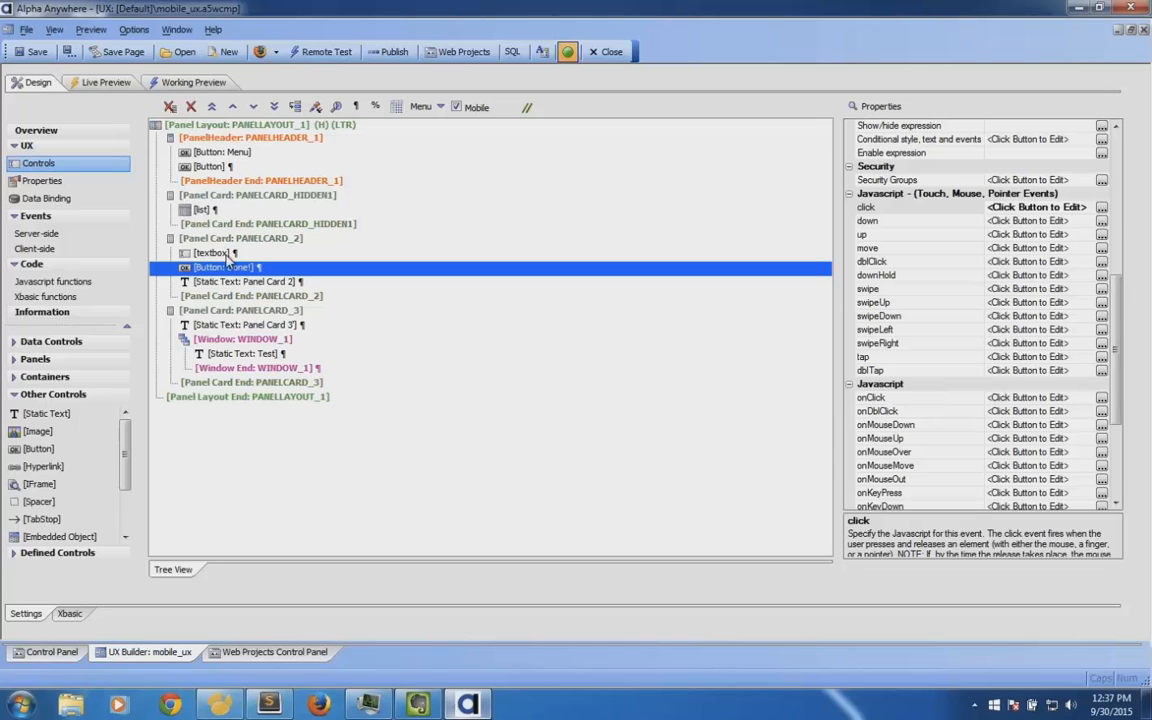
Reopen the Done! button's click event and add the line var d = date() above the setValue call
left_click(1102, 207)
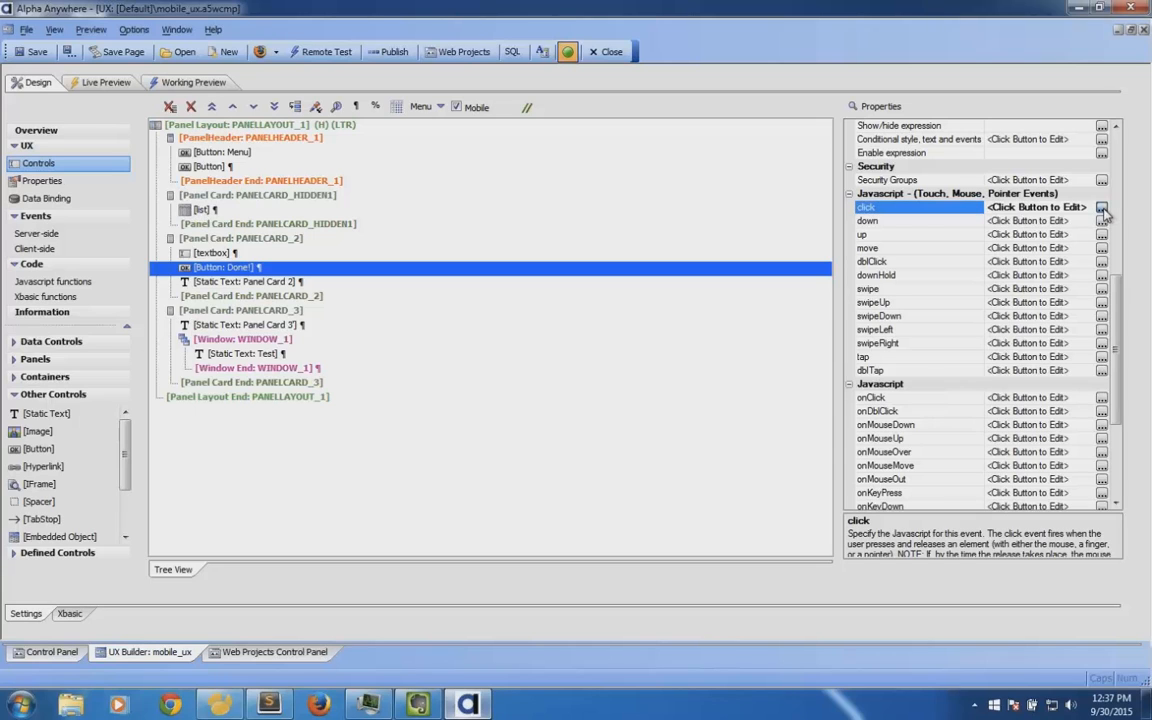
left_click(1102, 208)
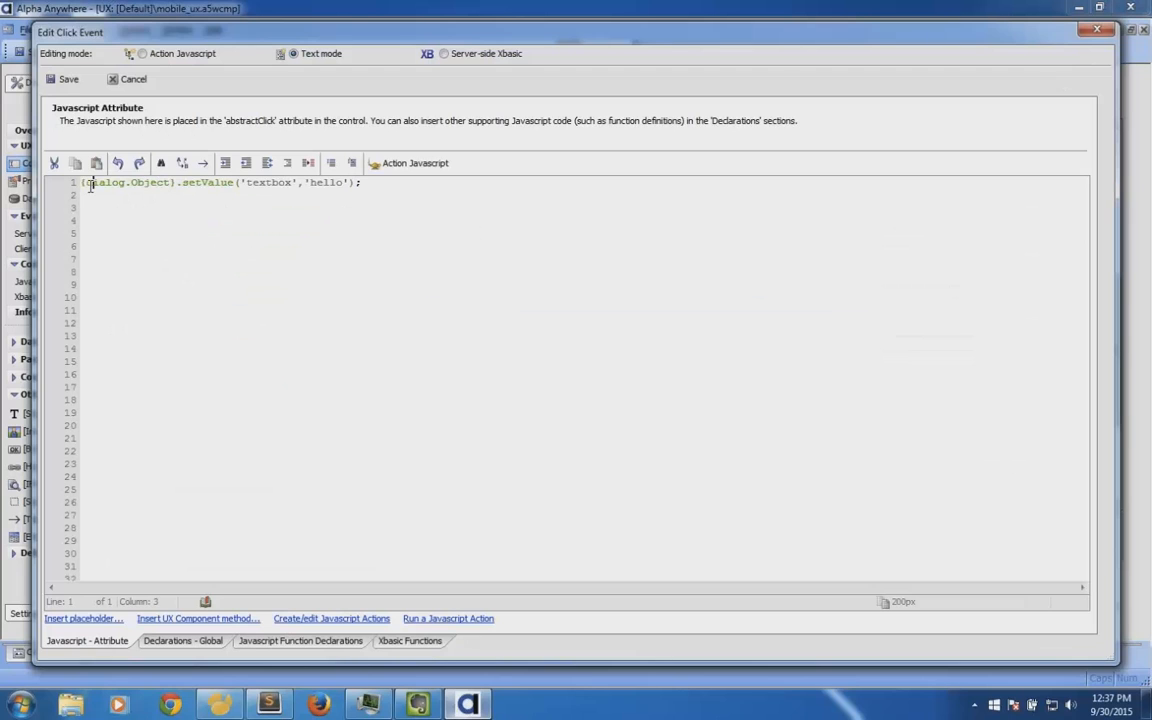
left_click(89, 184)
type("var d =")
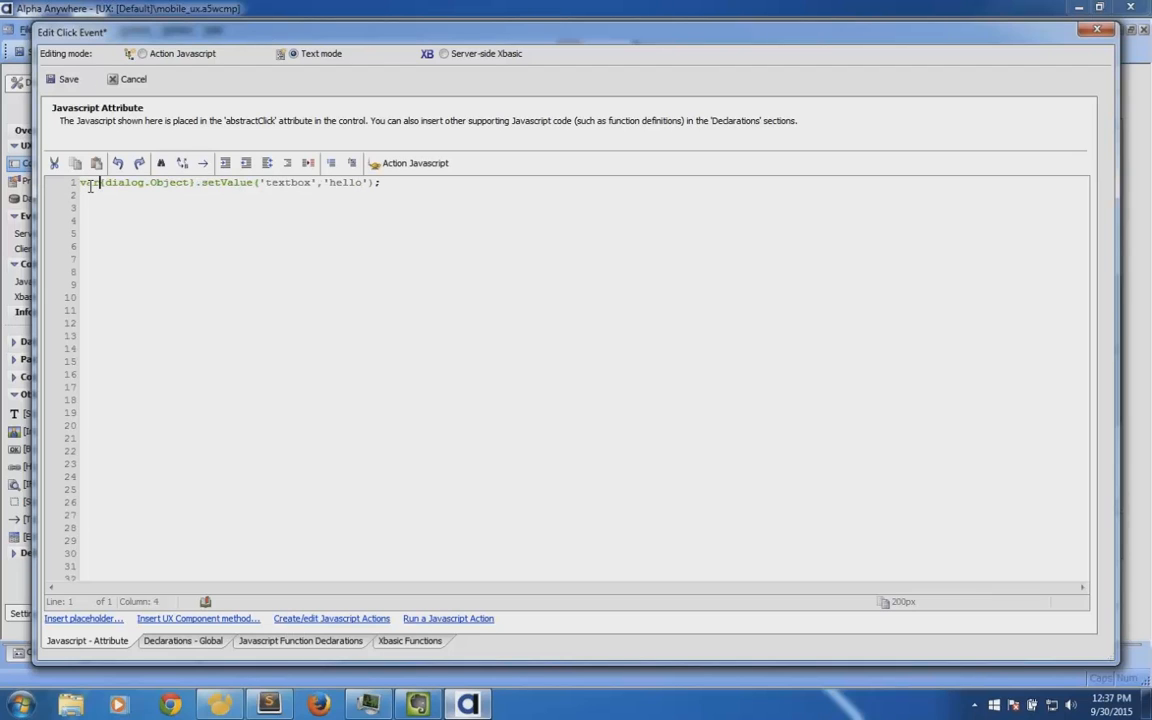
type(" date()")
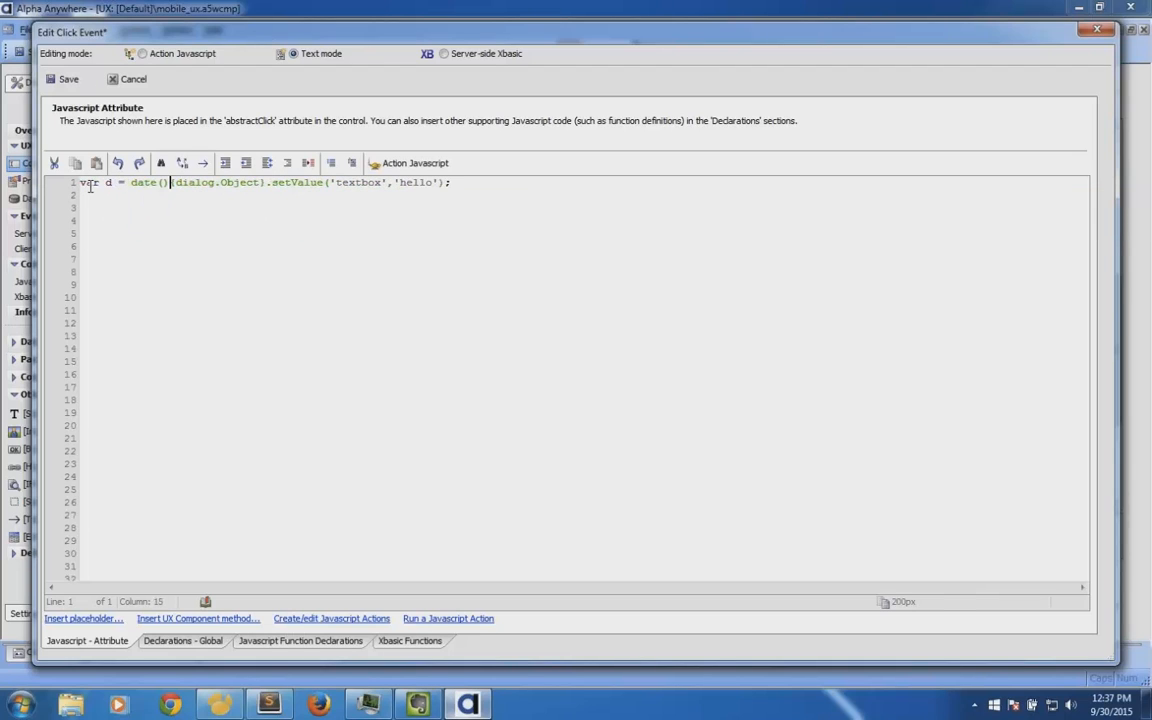
key("Return")
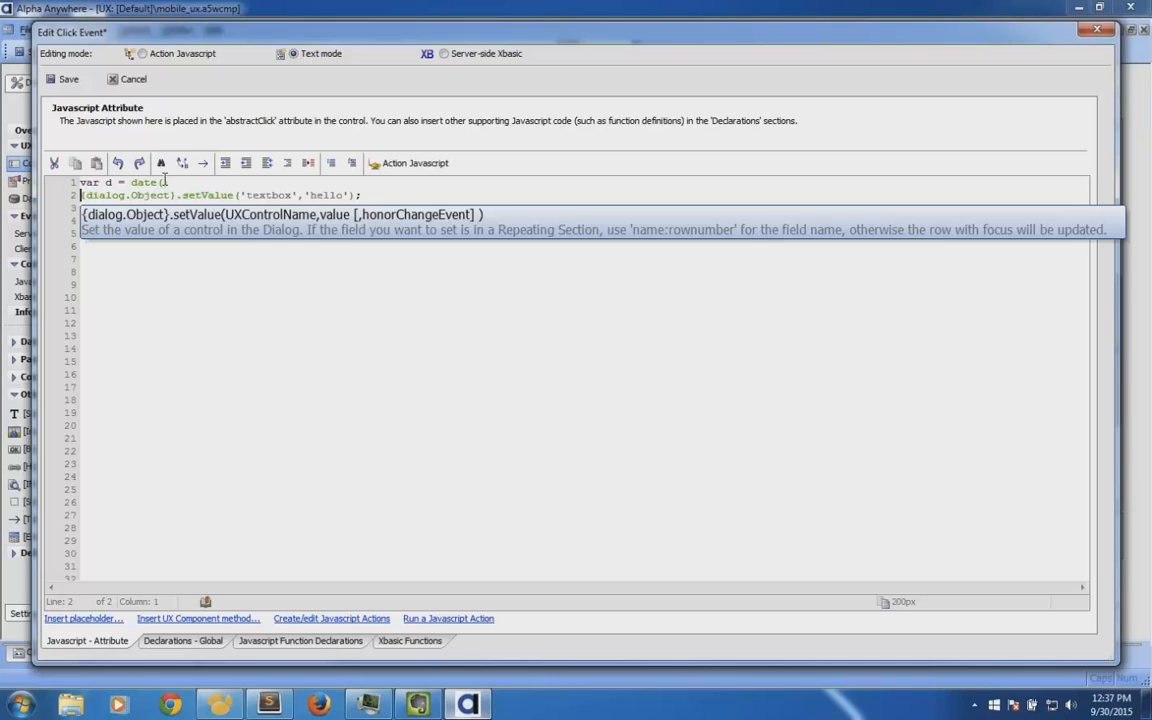
left_click_drag(171, 182, 131, 183)
left_click(172, 182)
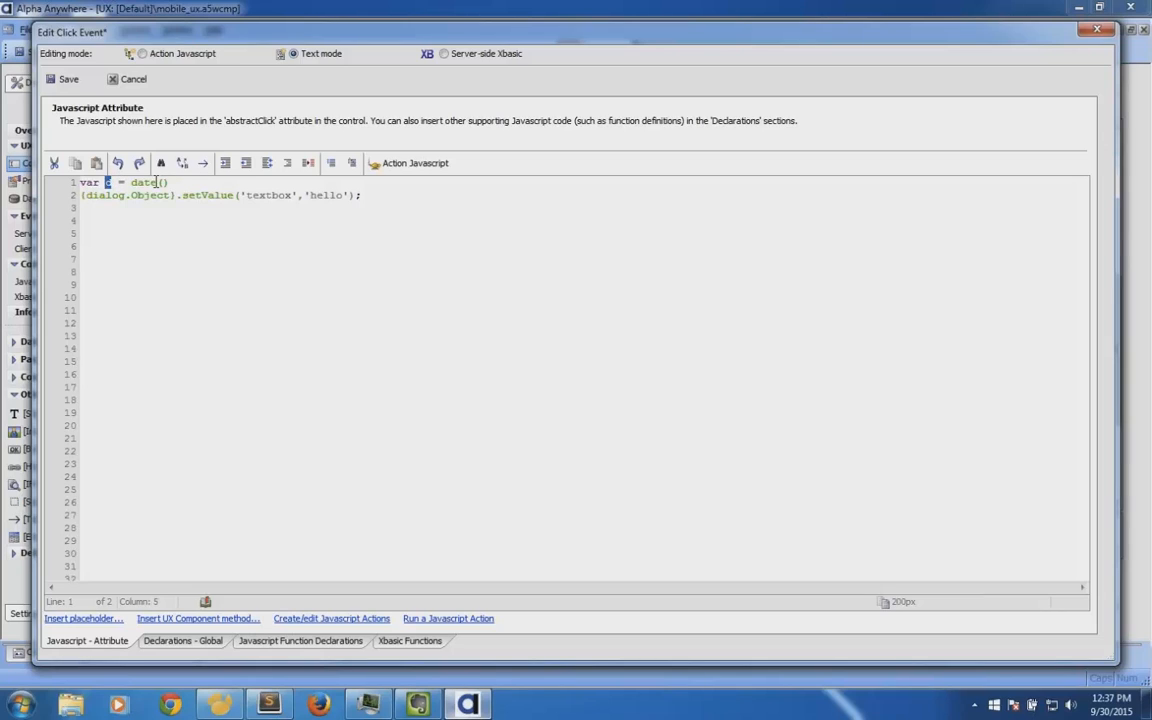
left_click(176, 182)
Replace 'hello' in the setValue call with the variable d and save the click event
left_click_drag(304, 195, 349, 196)
type("d")
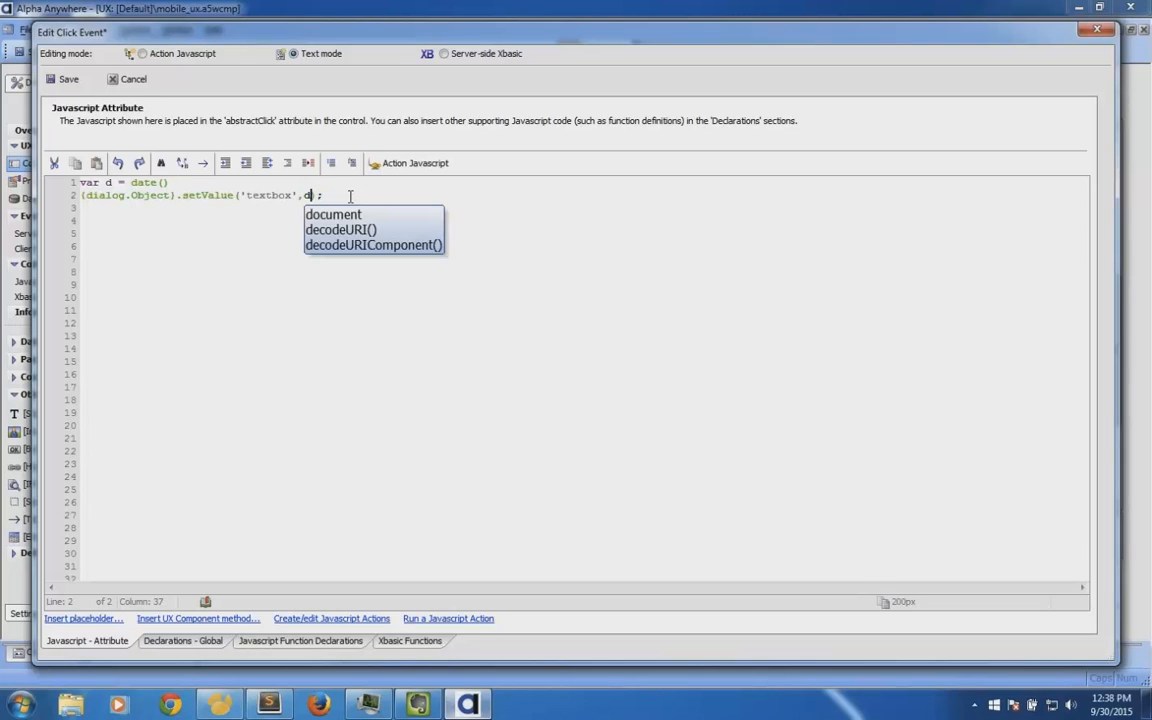
type(")")
key("End")
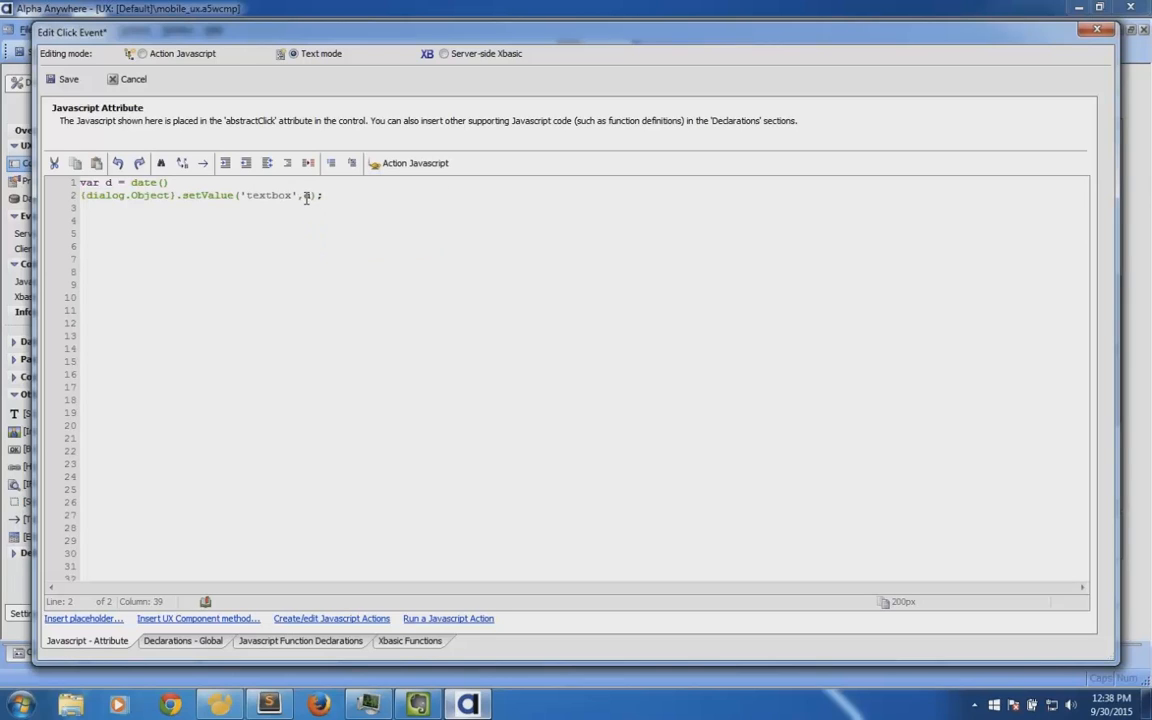
left_click(69, 81)
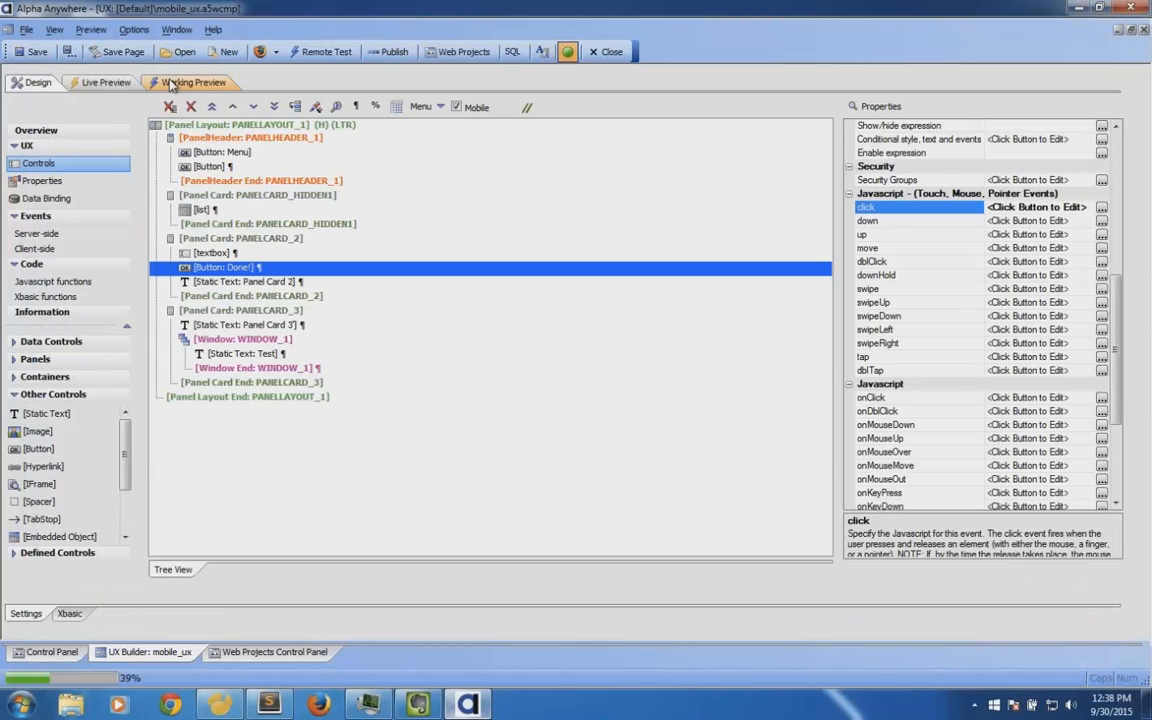
Test the Done! button with the date variable in the working preview and return to the design view
left_click(170, 84)
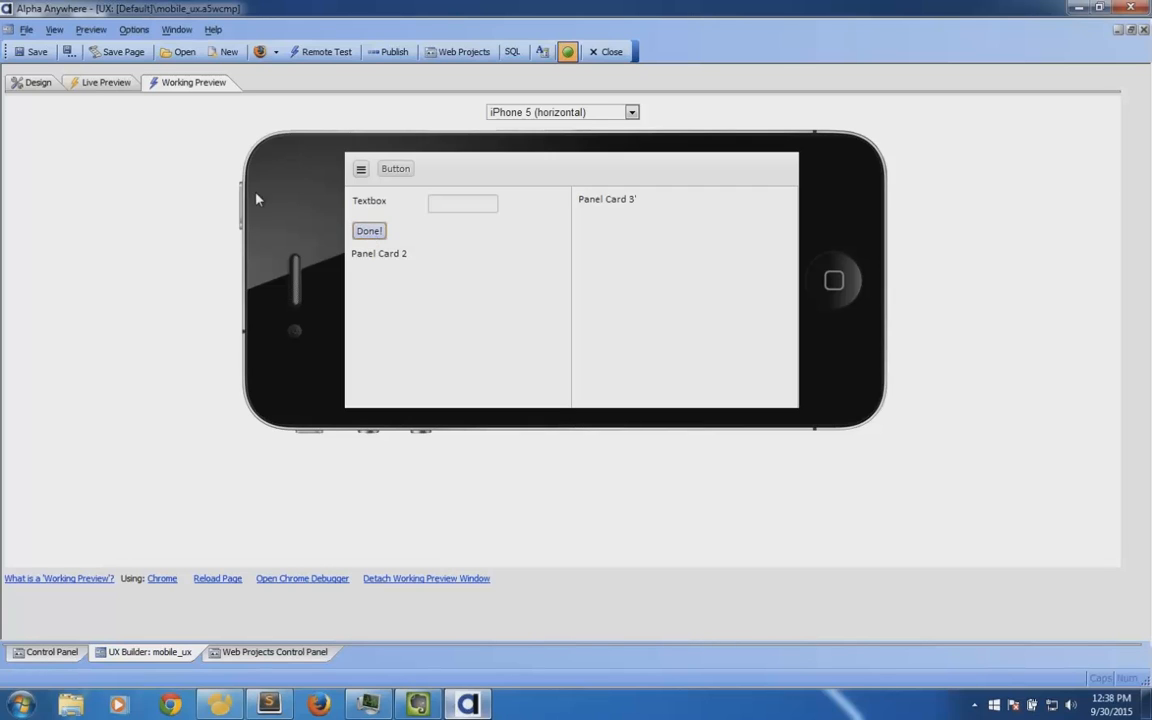
left_click(38, 84)
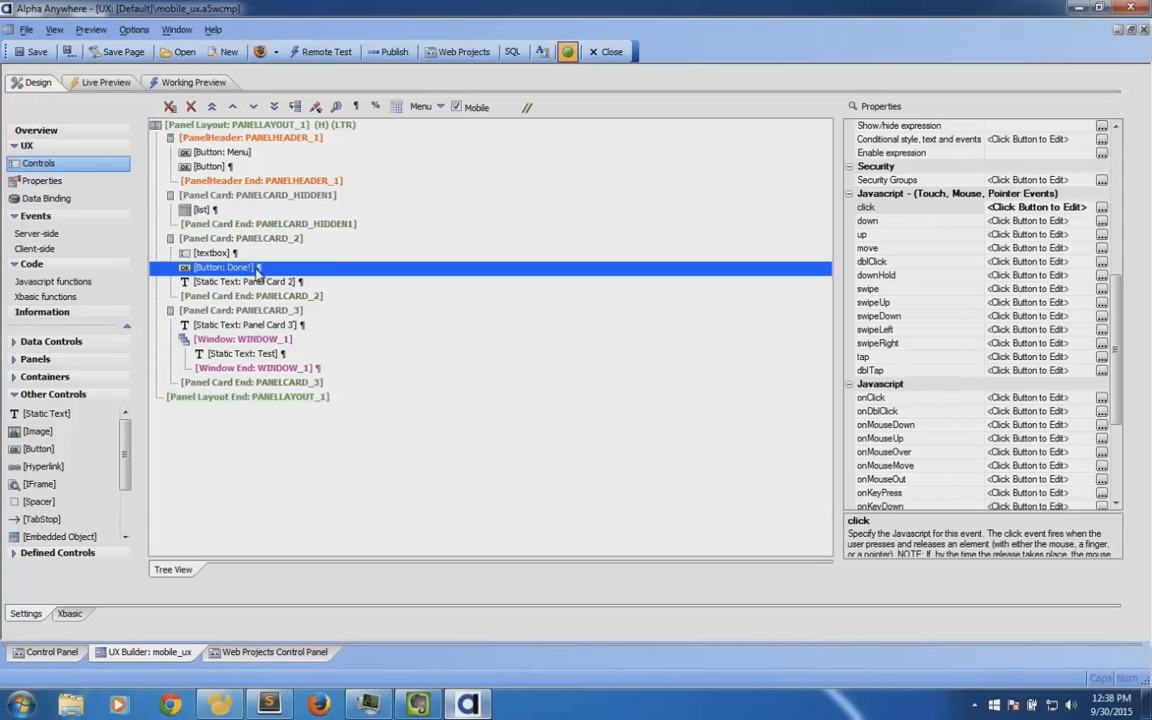
Reopen the Done! button's click event and start a line var formatteddate = below the d variable
left_click(1101, 207)
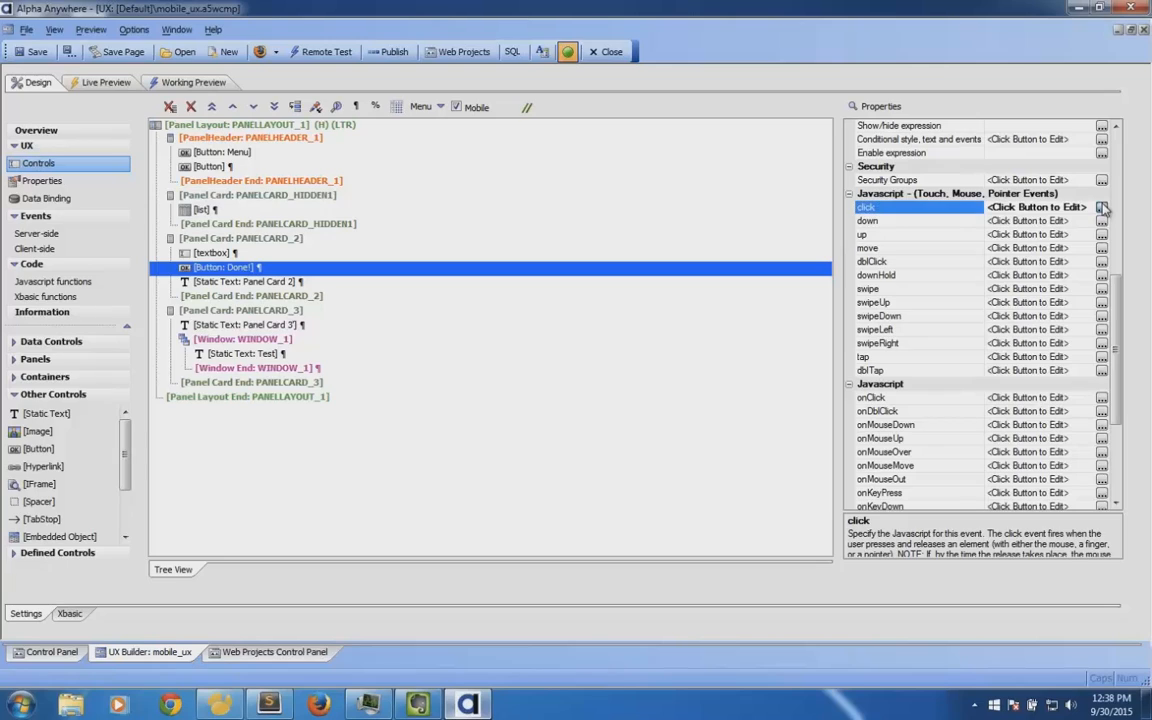
left_click(291, 183)
key("Return")
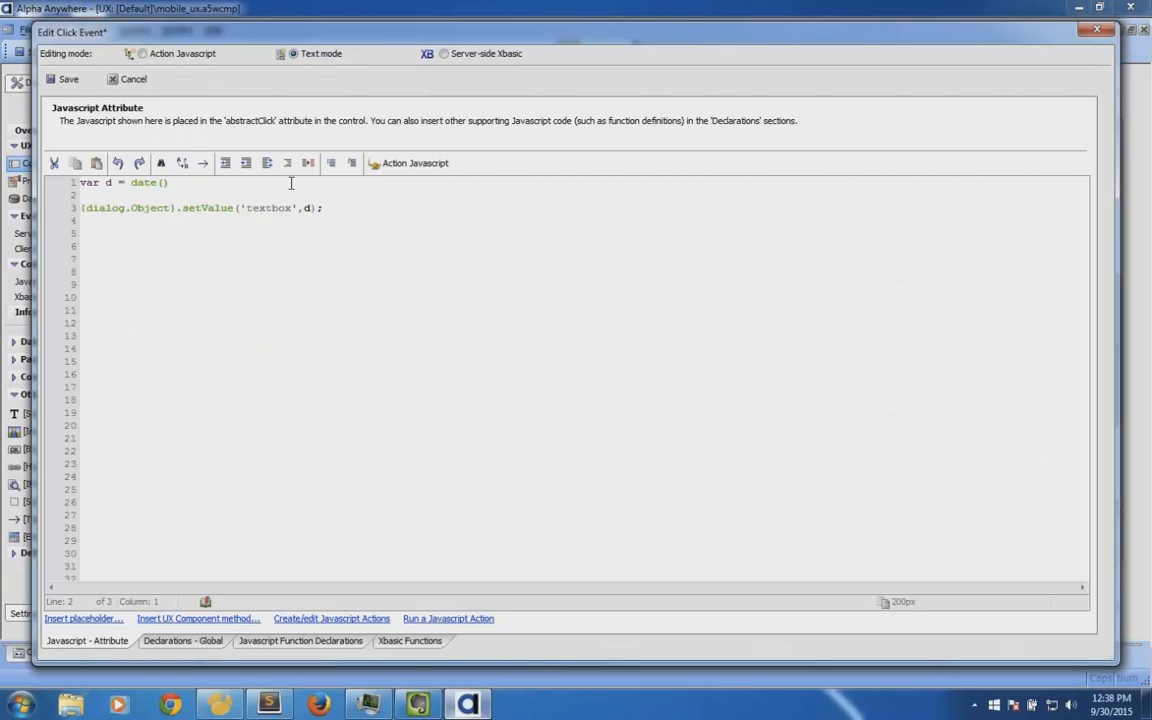
type("varforma")
key("BackSpace")
key("BackSpace")
key("BackSpace")
key("BackSpace")
key("BackSpace")
type("formatteddate =")
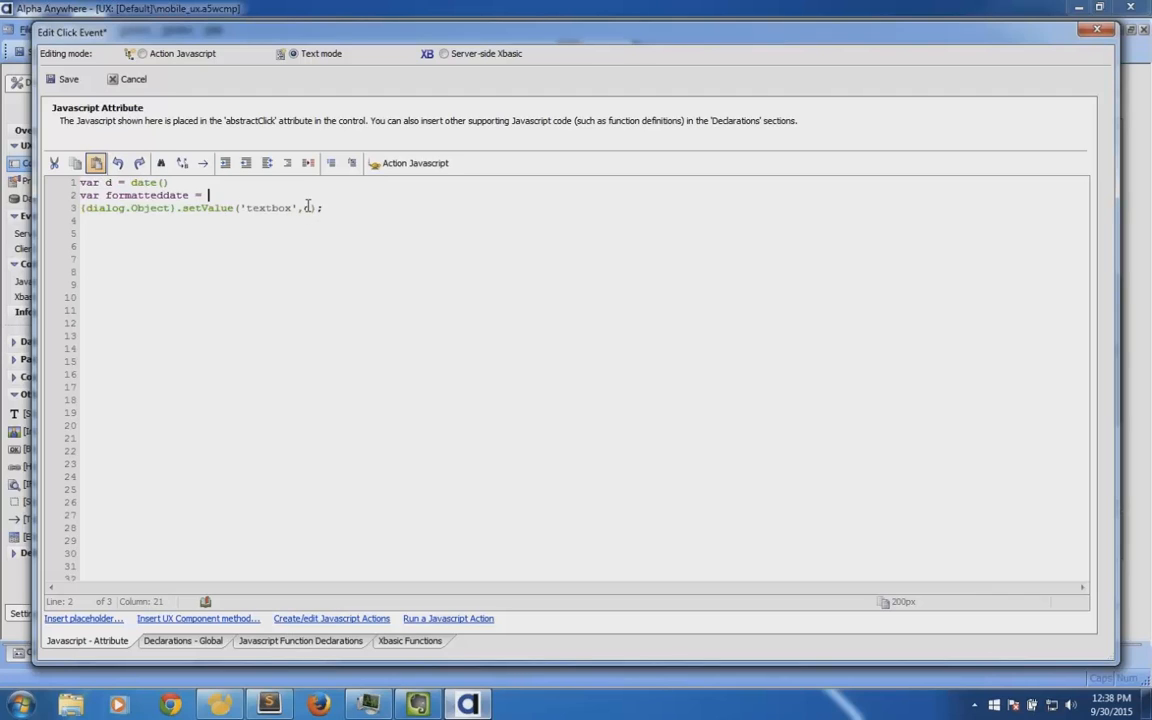
Delete the d and formatteddate variable lines so that only the setValue call is left in the click event
left_click_drag(208, 195, 40, 182)
key("Delete")
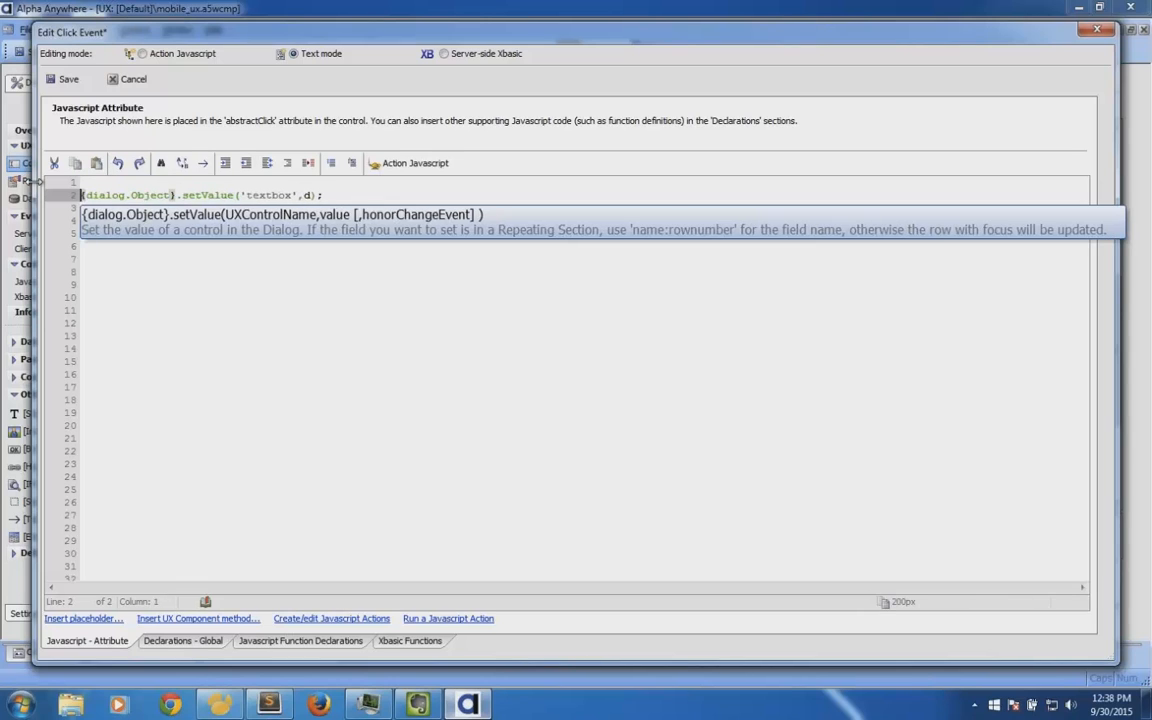
key("BackSpace")
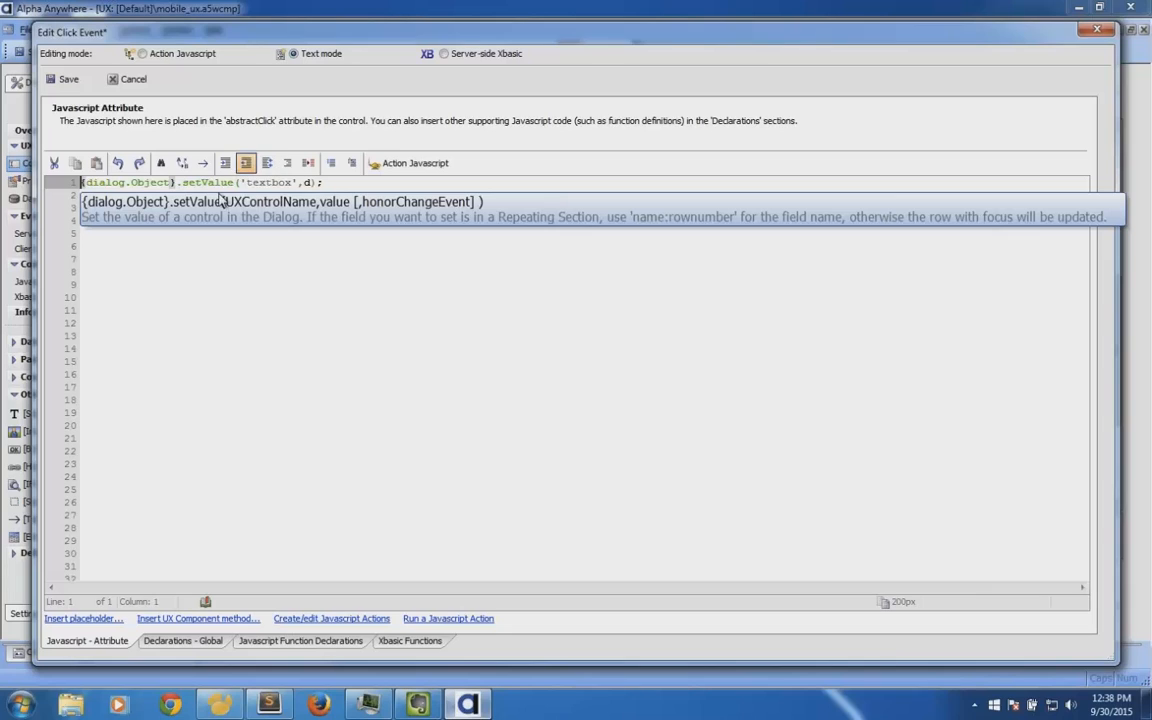
Browse the list of UX component methods, read the description and examples of buttonClick, and close the list without inserting anything
left_click(157, 619)
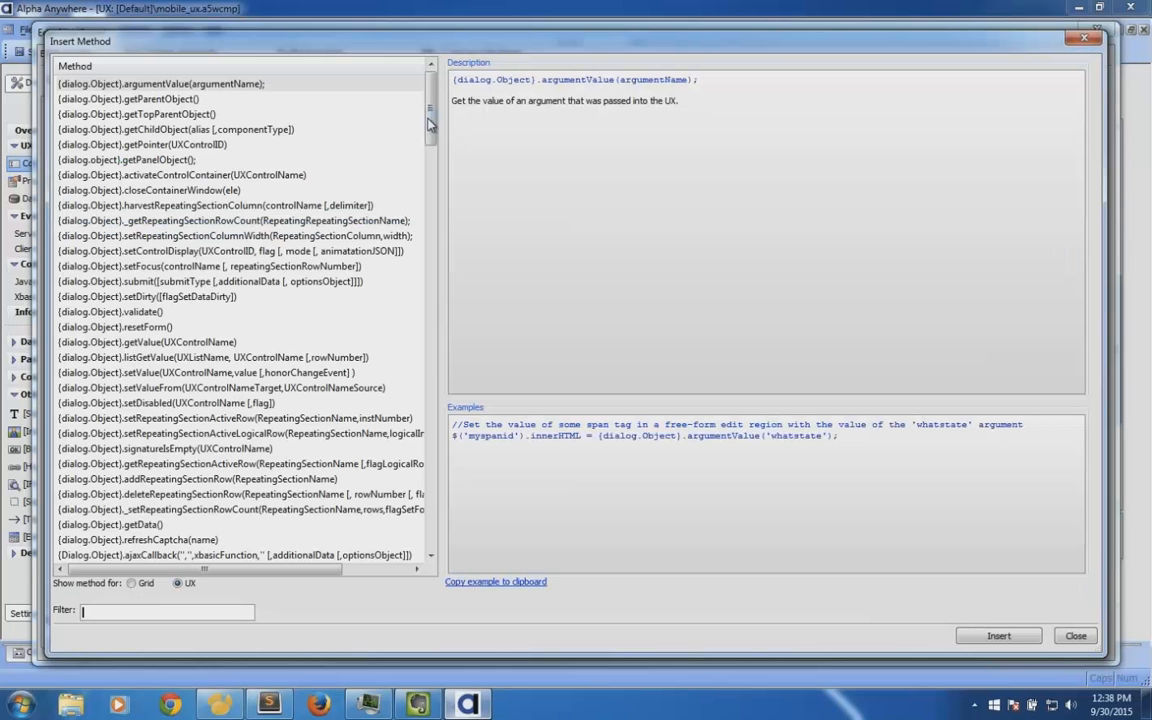
left_click_drag(430, 122, 432, 196)
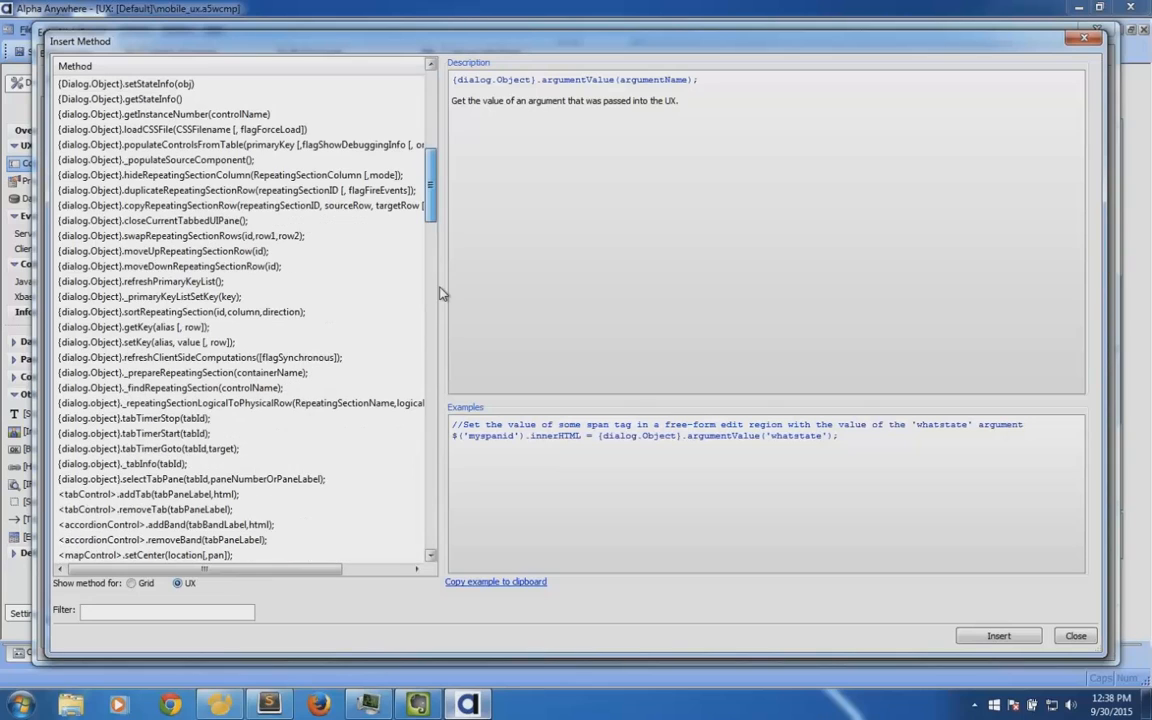
left_click_drag(443, 293, 438, 338)
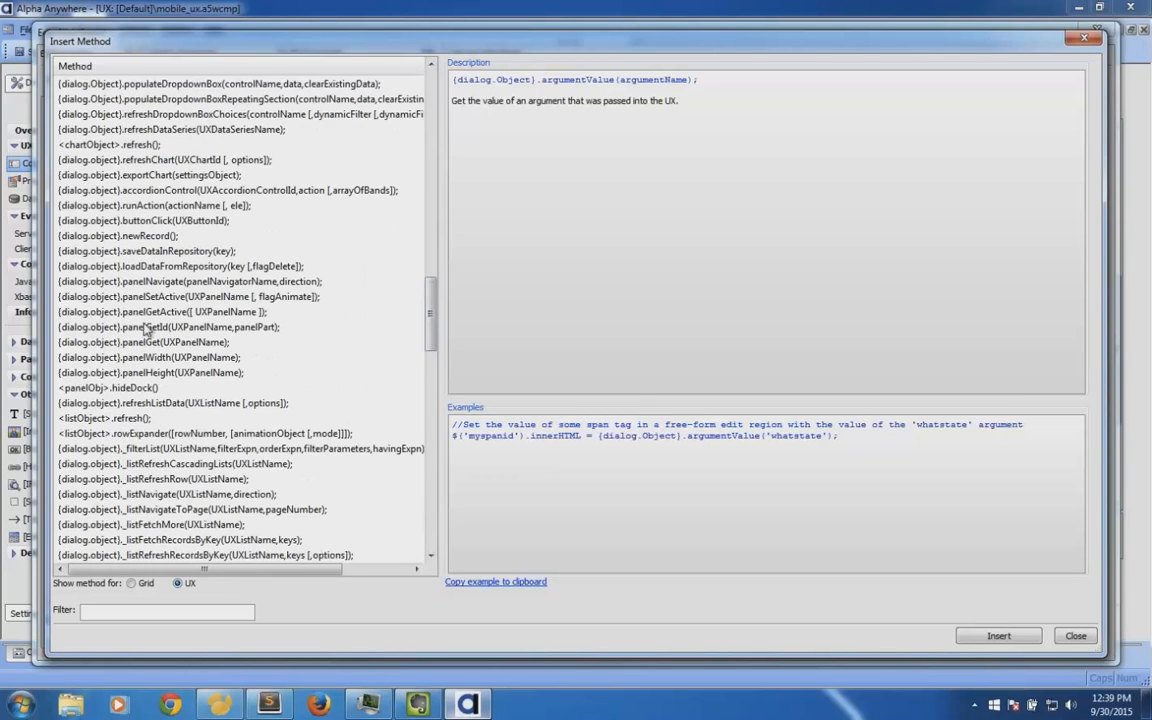
left_click(162, 221)
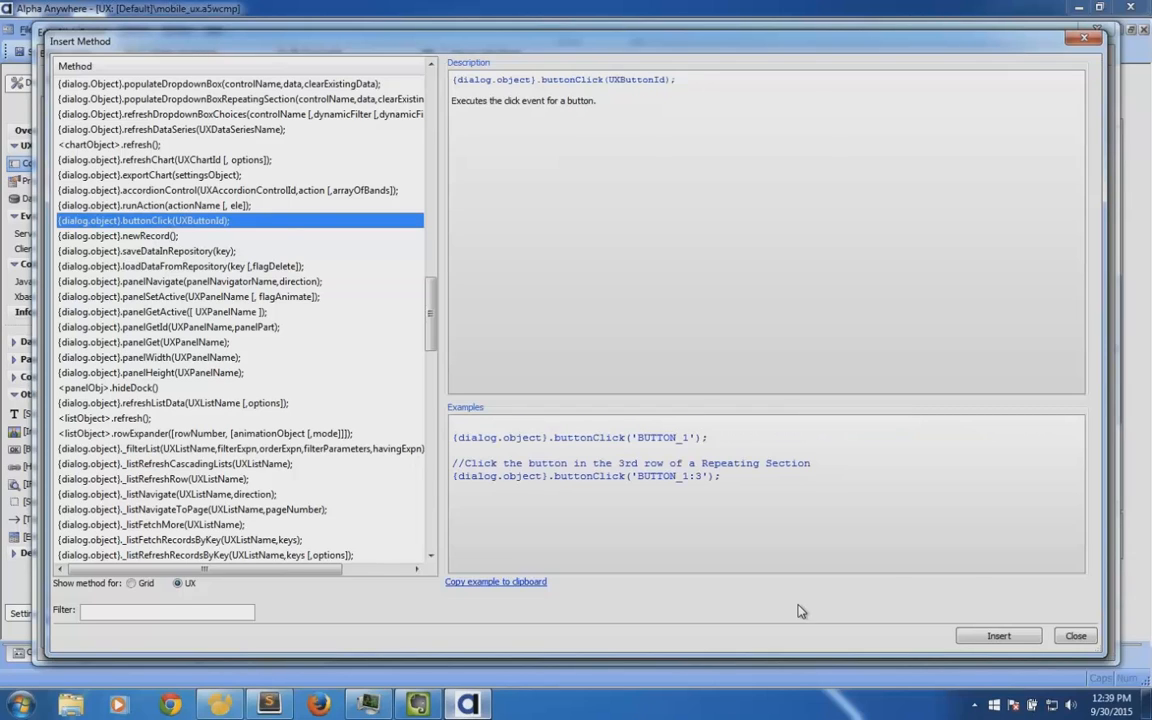
left_click(1075, 636)
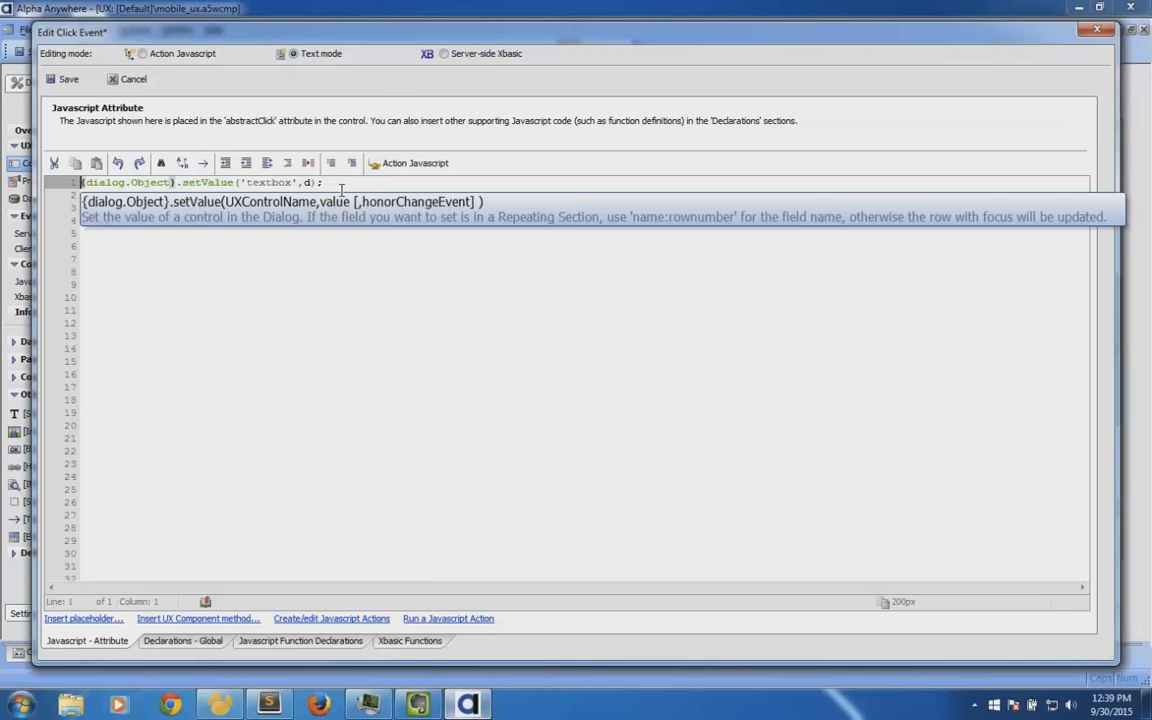
Replace d with 'hello' in the setValue call, then save the click event and the component
left_click(285, 182)
double_click(311, 182)
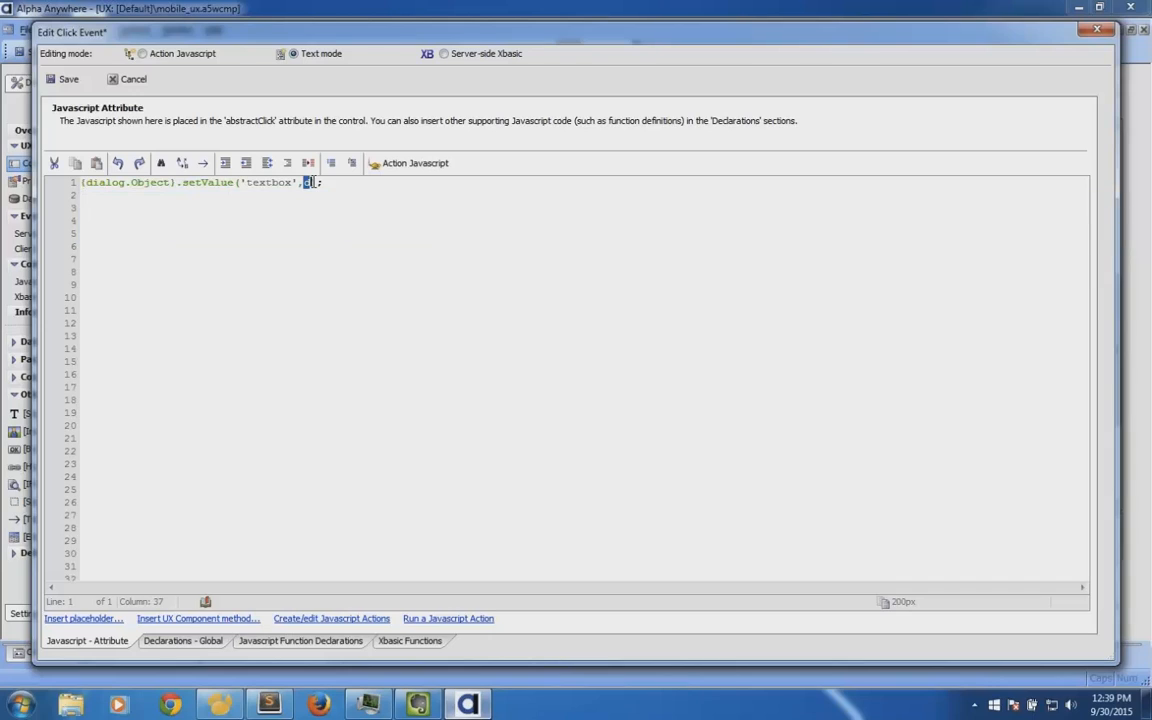
type("'hello'")
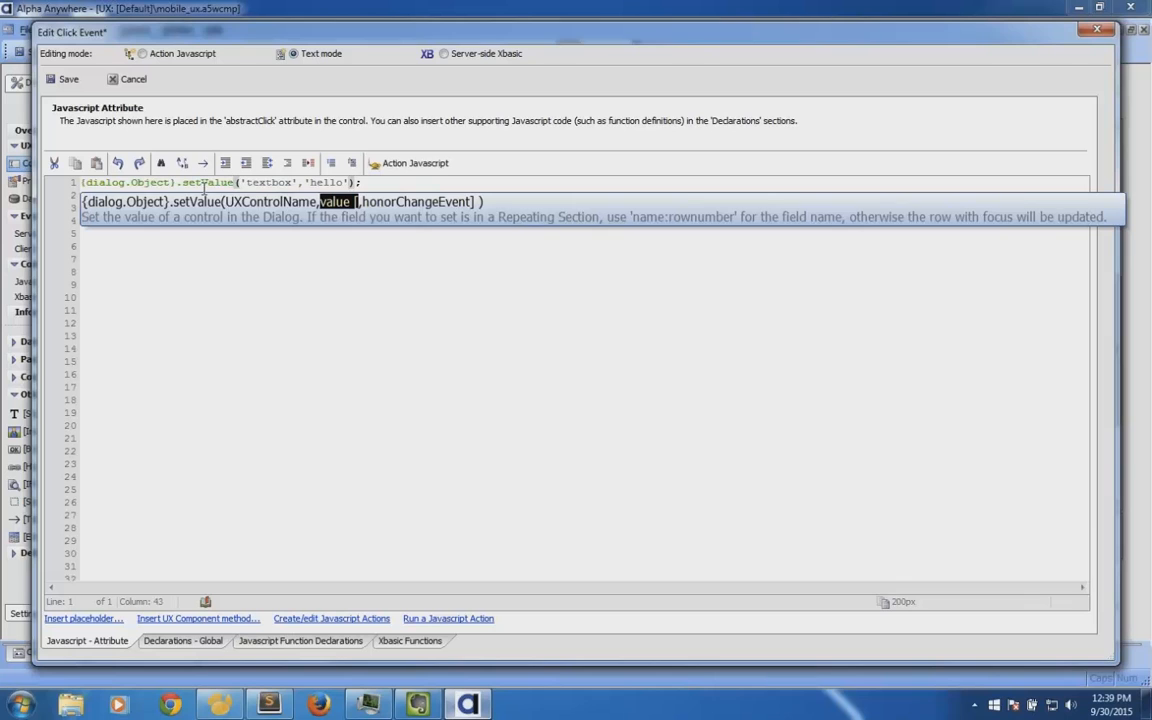
left_click(66, 81)
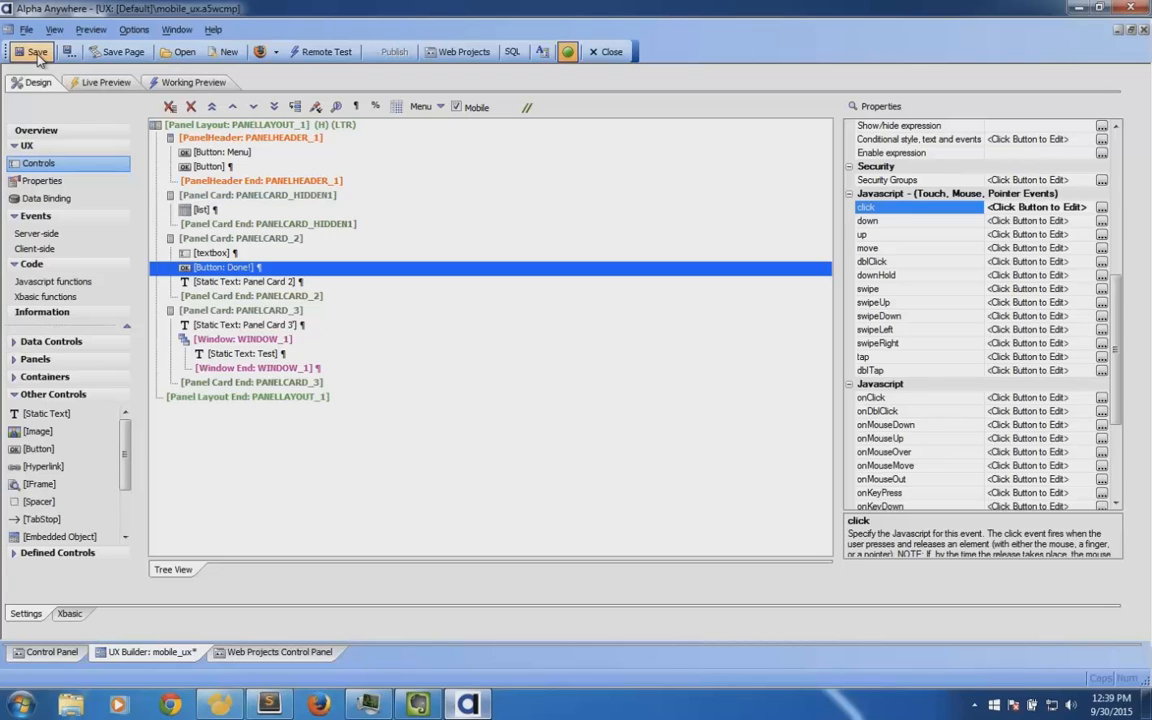
left_click(37, 57)
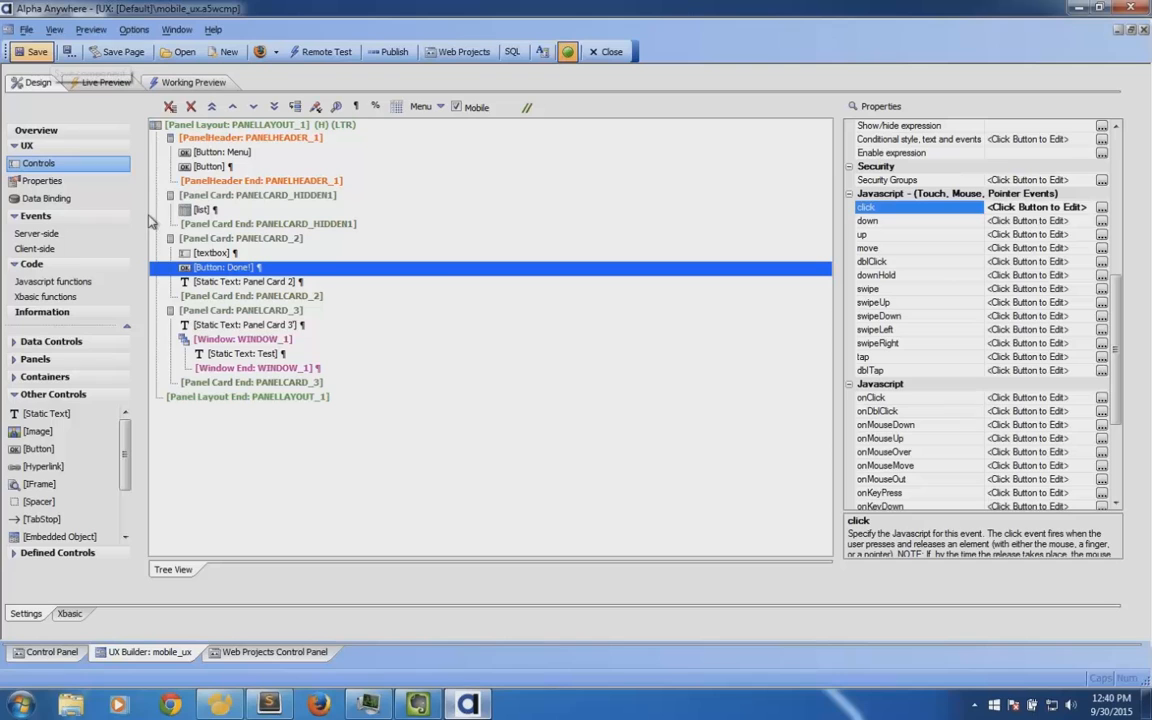
Open the Done! button's click event again and insert the line var d = date() above the setValue call
left_click(1102, 208)
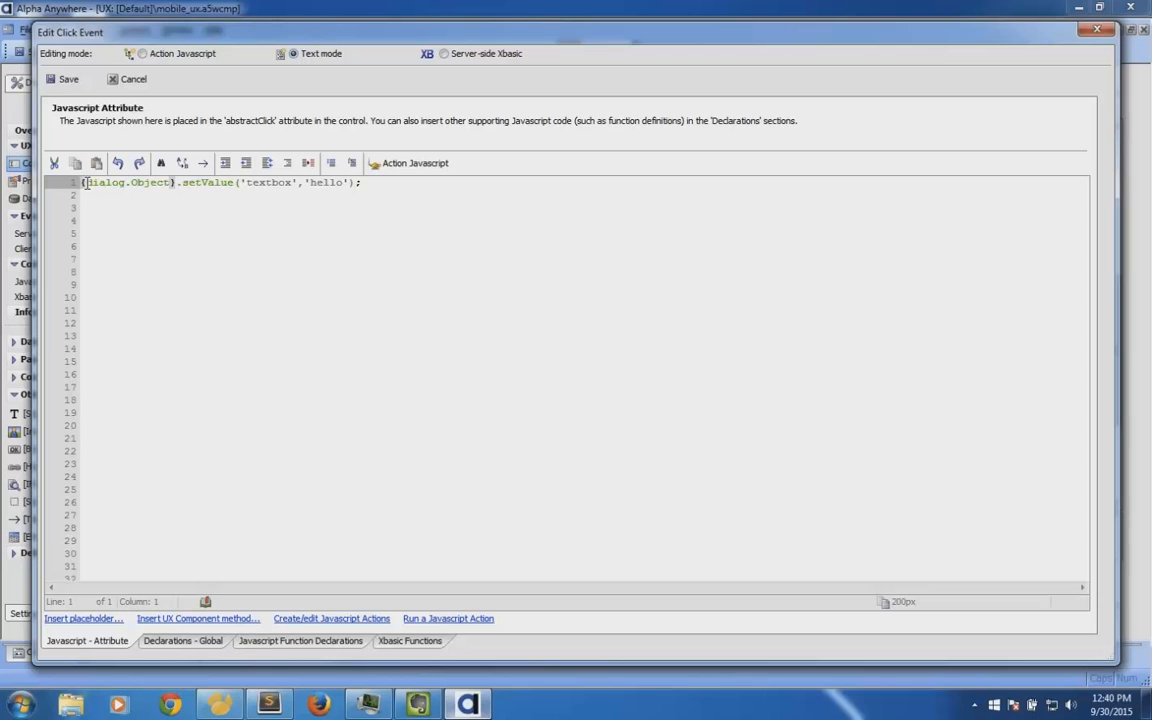
type("var")
key("Right")
key("Left")
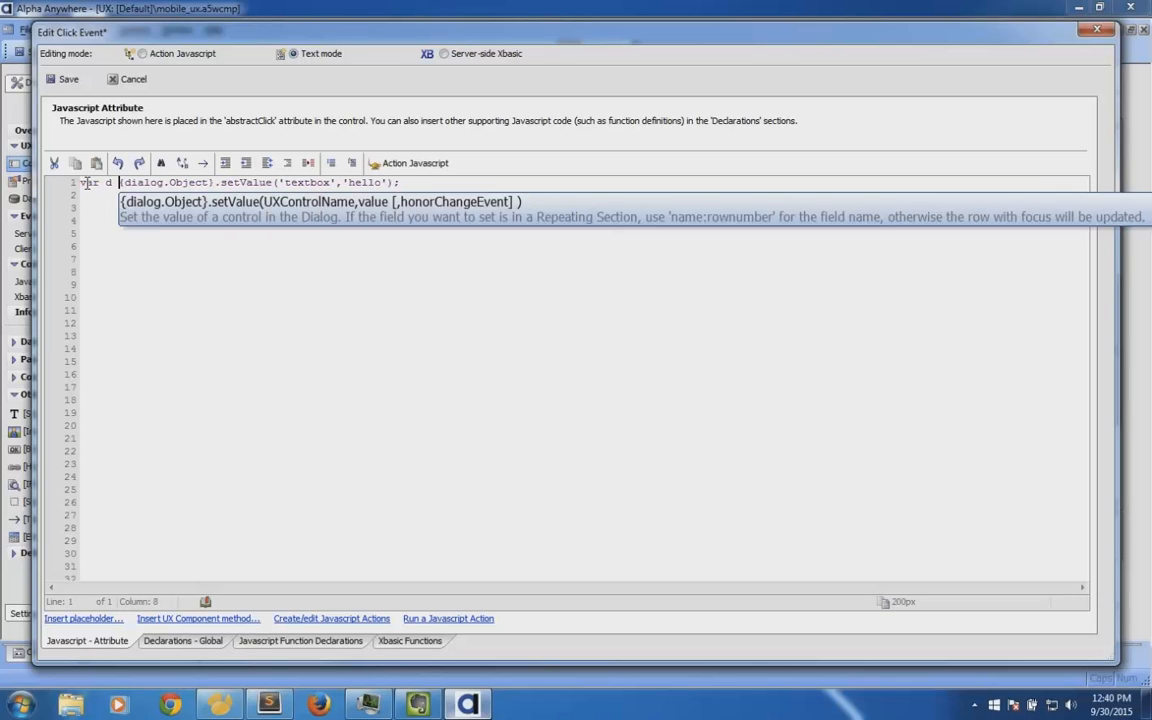
type("d = date")
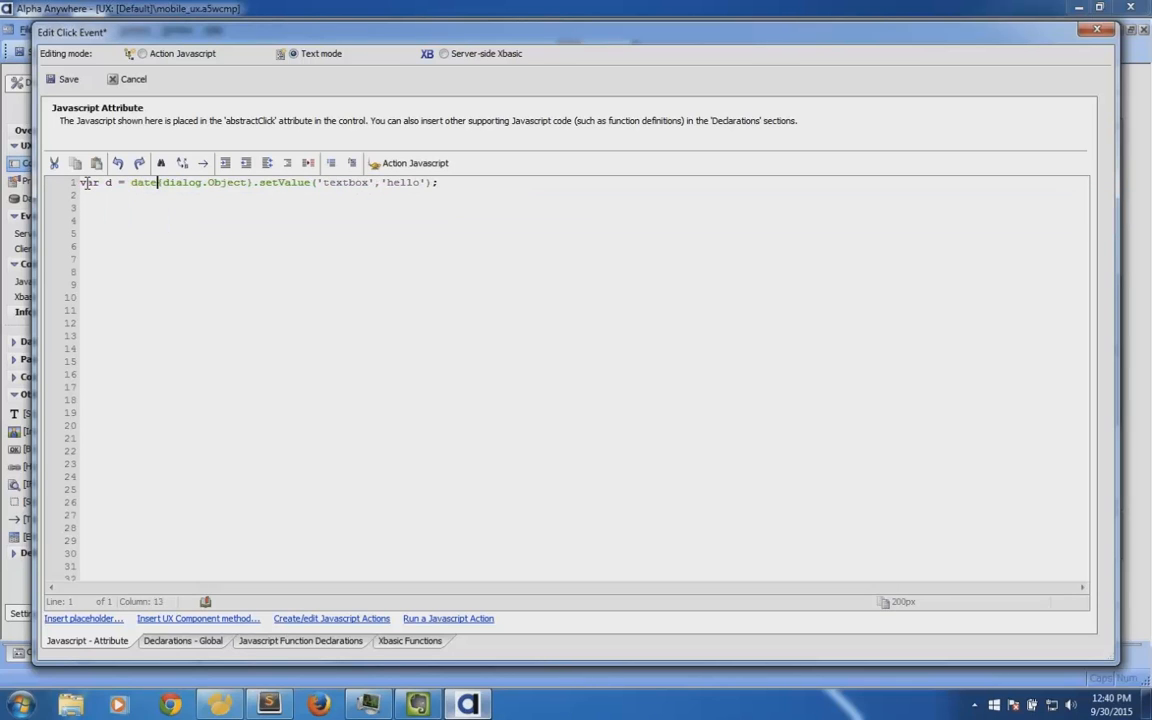
type("()")
key("Return")
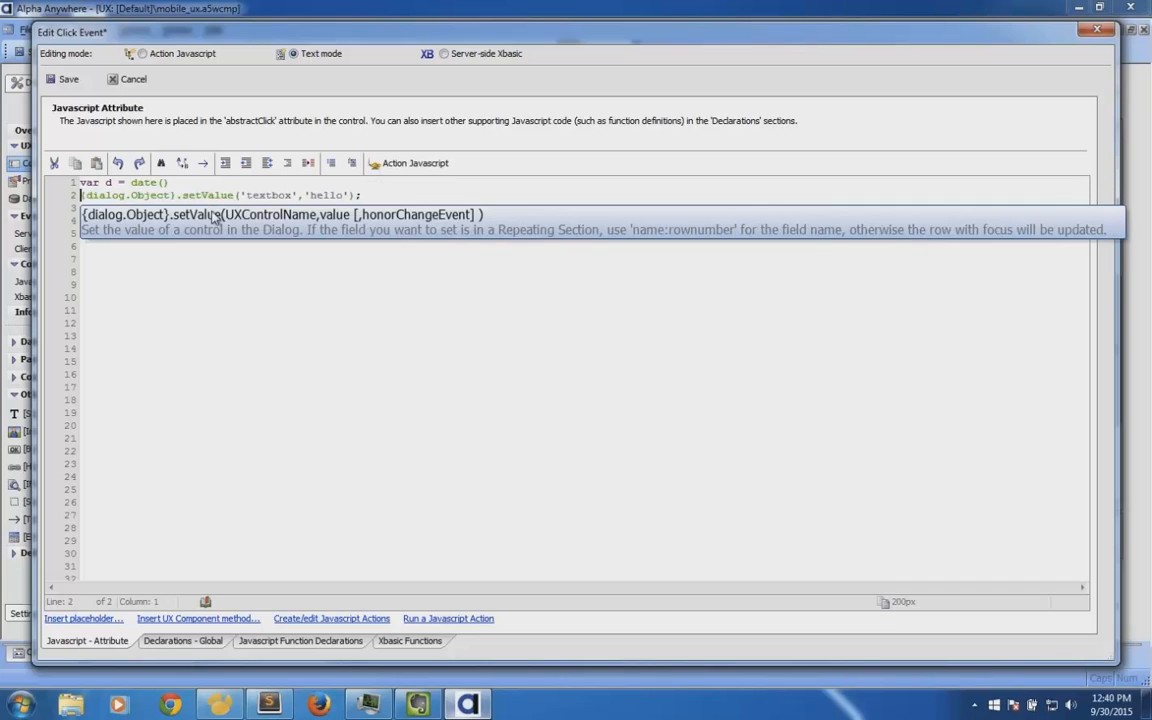
Replace 'hello' in the setValue call with d.toString() and save the click event
left_click(348, 186)
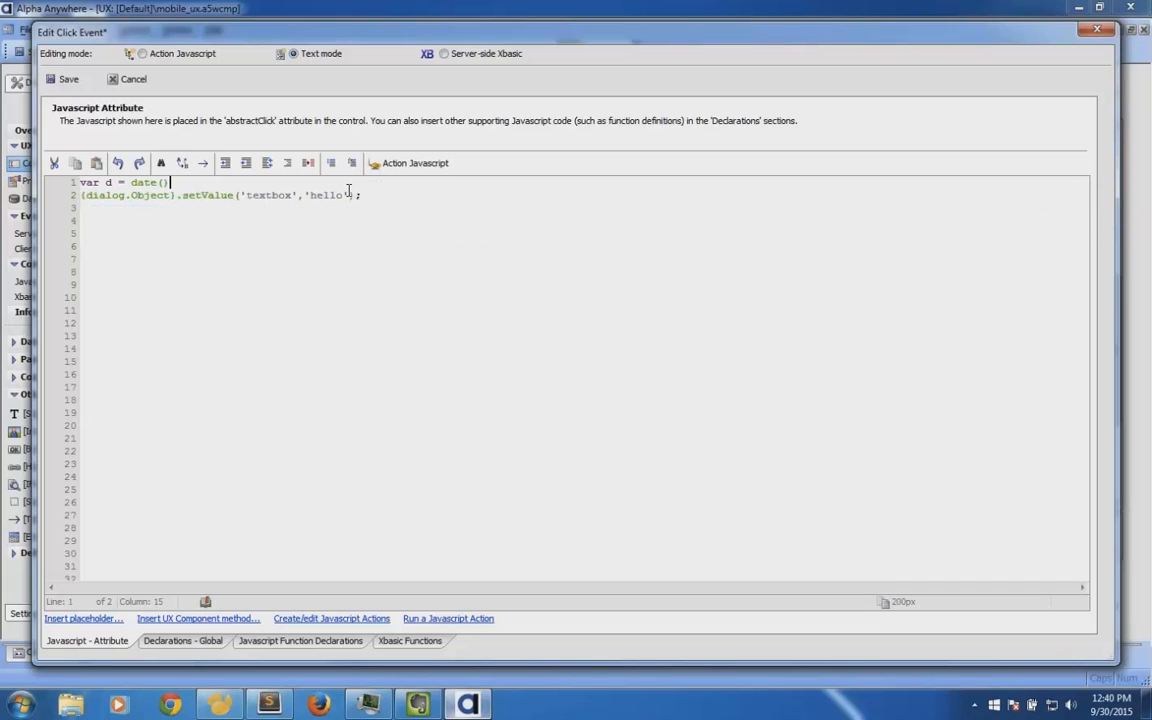
left_click(348, 191)
key("BackSpace")
key("BackSpace")
key("BackSpace")
key("BackSpace")
key("BackSpace")
key("BackSpace")
key("BackSpace")
type("d.st")
key("BackSpace")
key("BackSpace")
key("BackSpace")
type(".tostring(")
key("BackSpace")
key("BackSpace")
key("BackSpace")
key("BackSpace")
key("BackSpace")
key("BackSpace")
key("BackSpace")
type("String())")
key("BackSpace")
key("BackSpace")
key("shift+End")
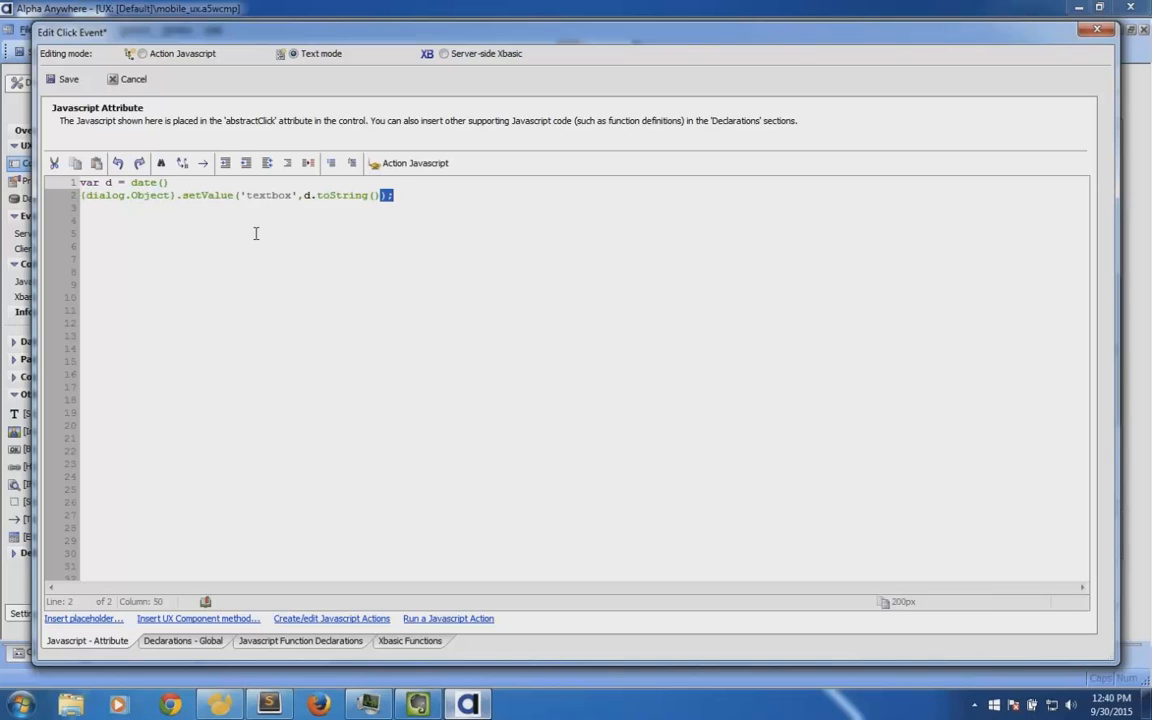
left_click(66, 79)
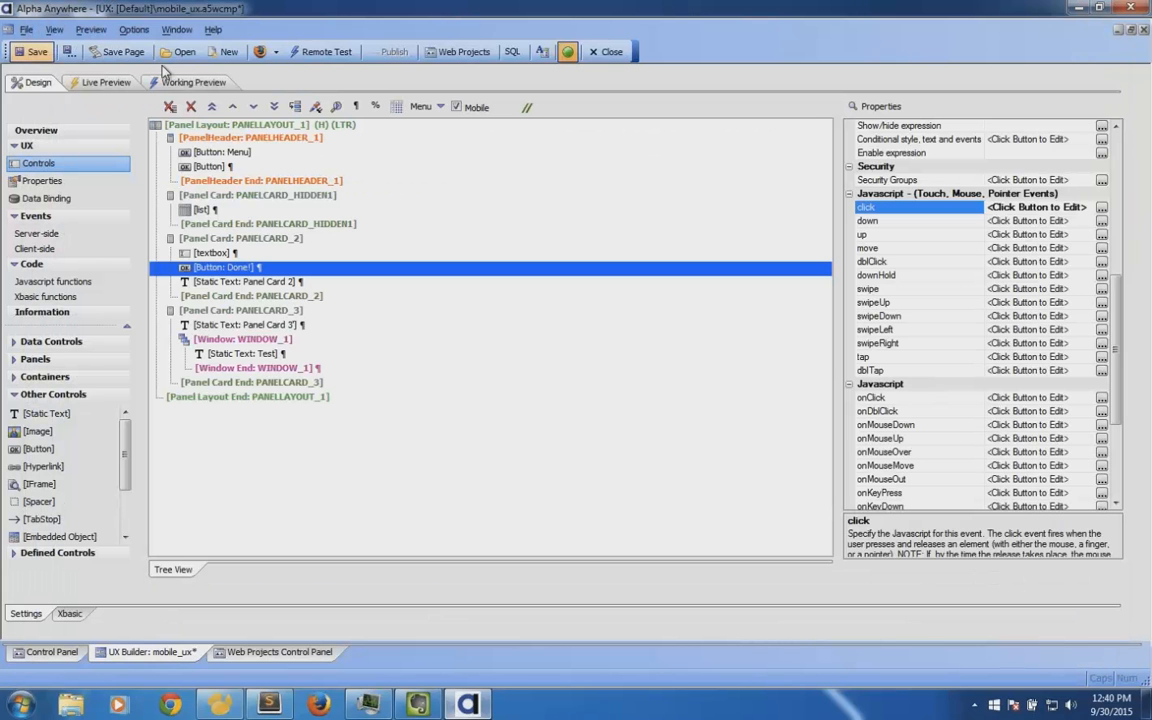
Test the Done! button in the working preview, check the textbox control's properties in the design view, and test the button again
left_click(185, 82)
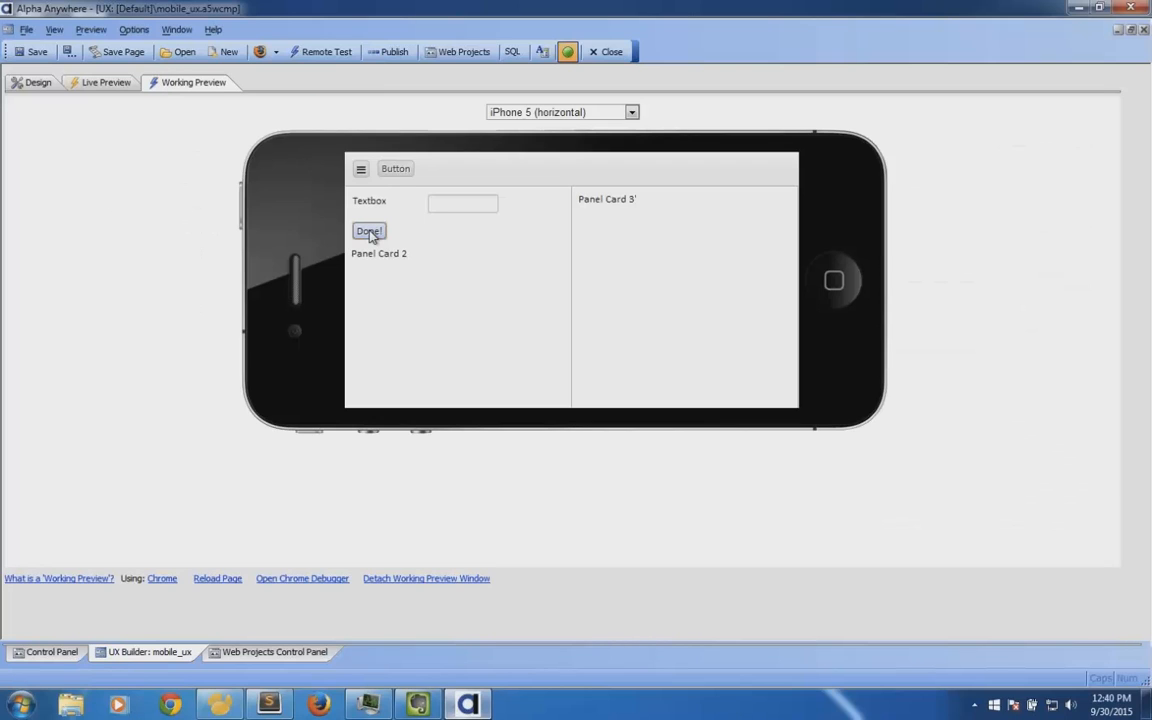
left_click(22, 81)
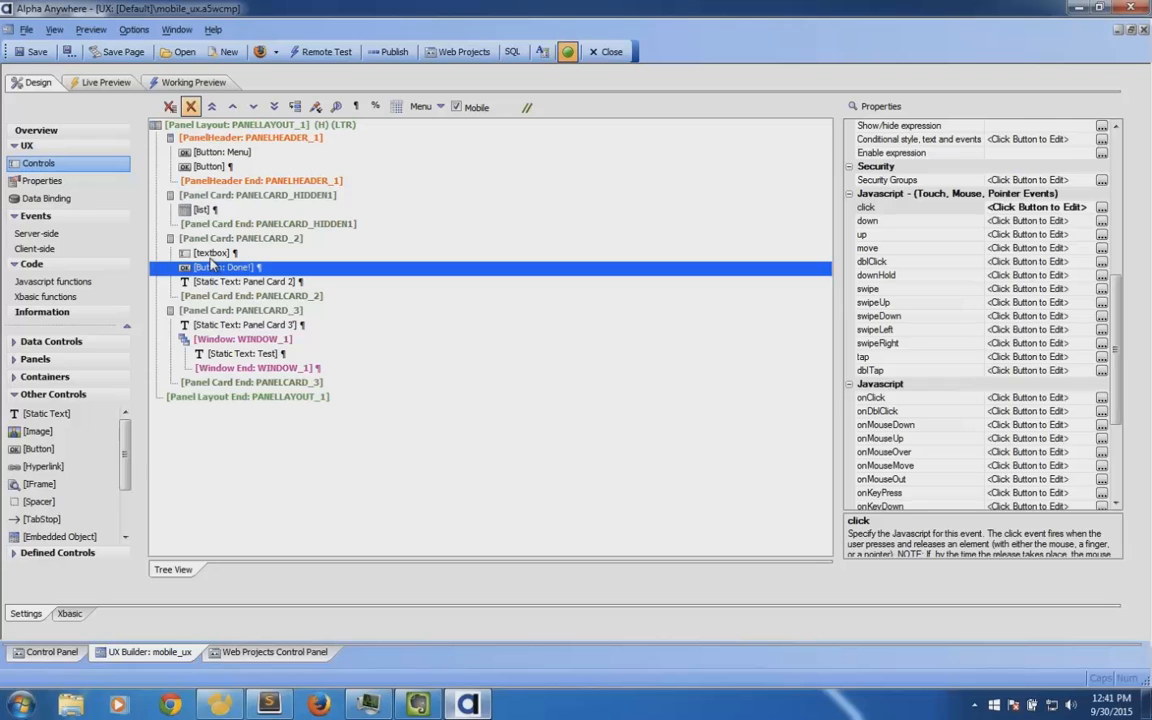
left_click(211, 254)
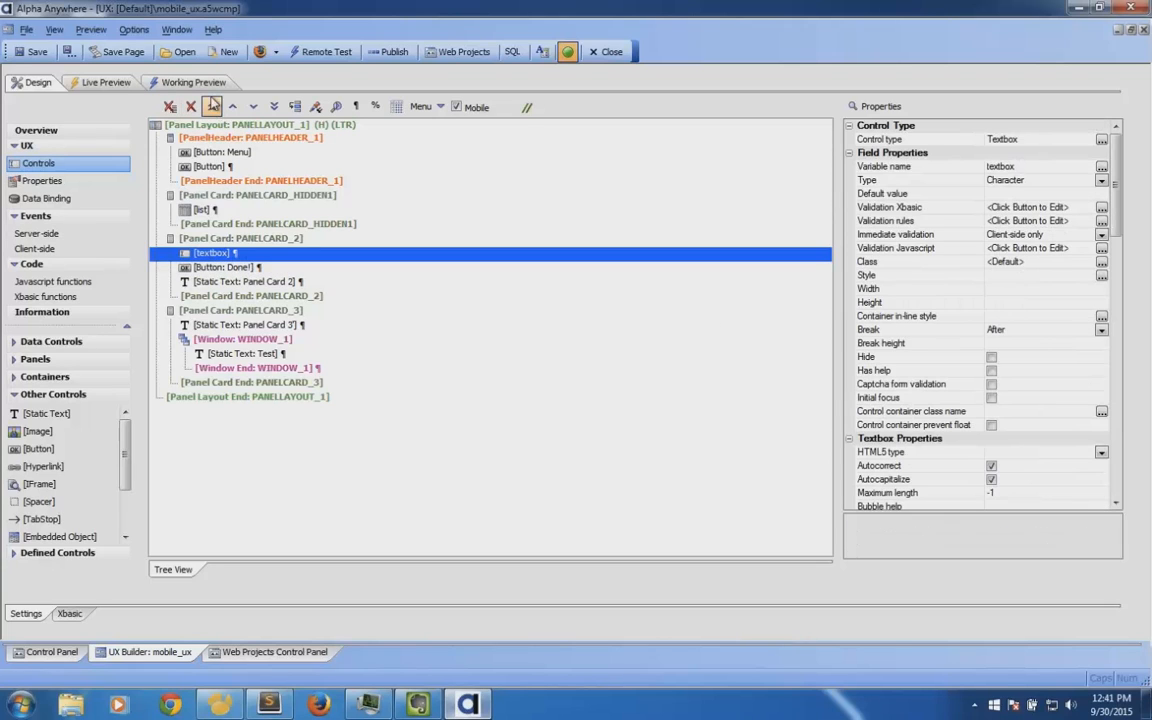
left_click(205, 86)
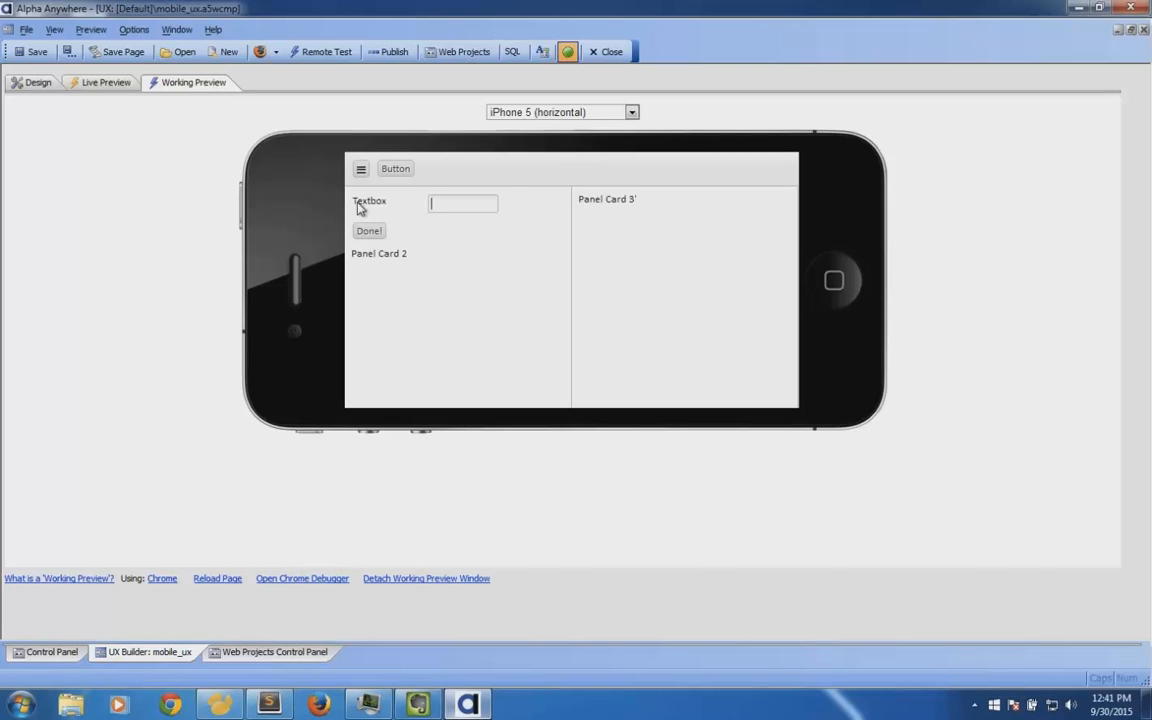
left_click(377, 234)
left_click(35, 84)
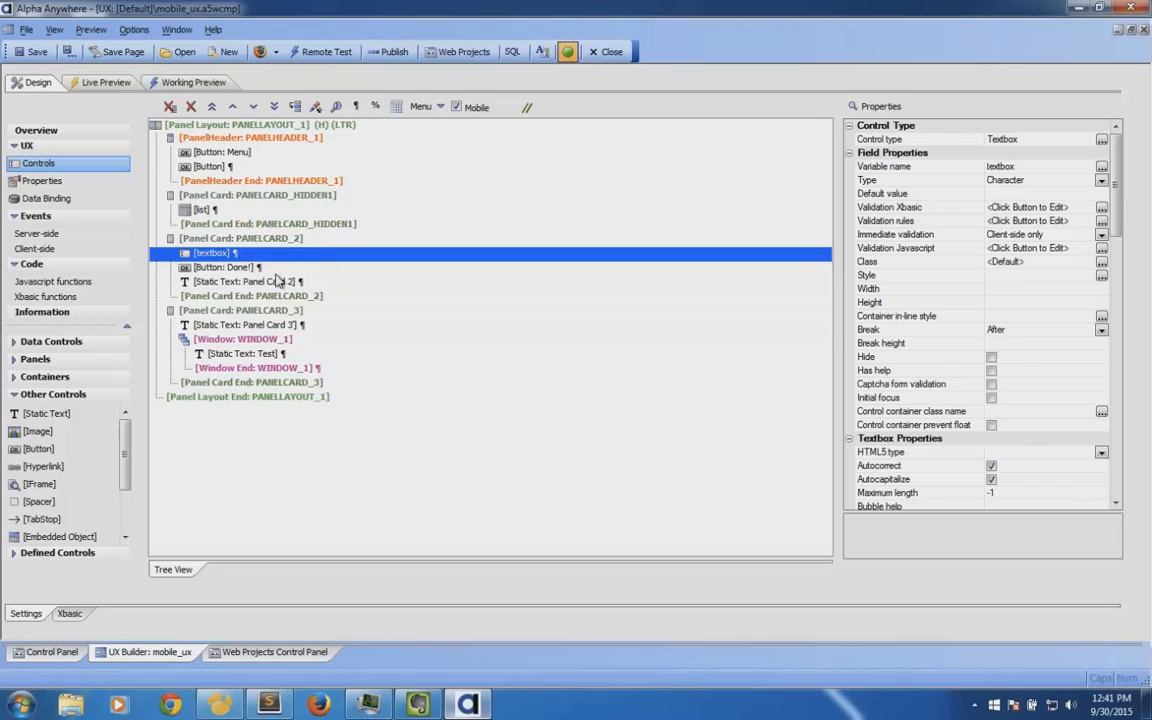
Remove the line break after the textbox, save the component and load the working preview
left_click(356, 107)
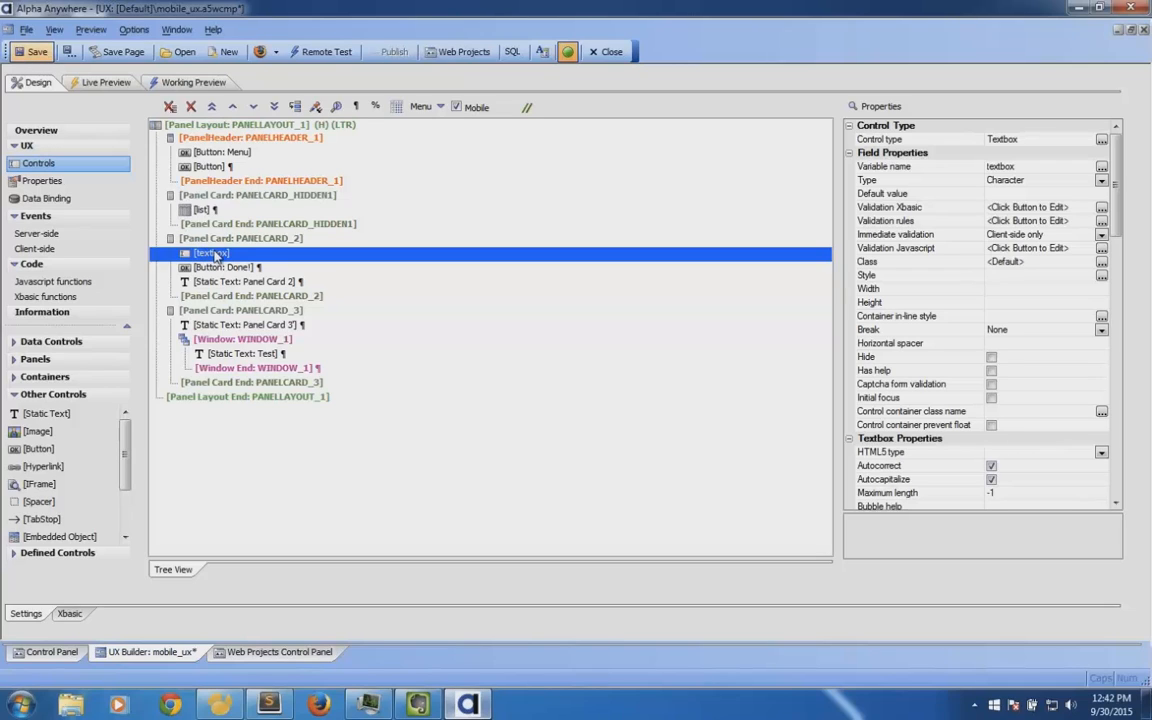
left_click(30, 51)
left_click(159, 86)
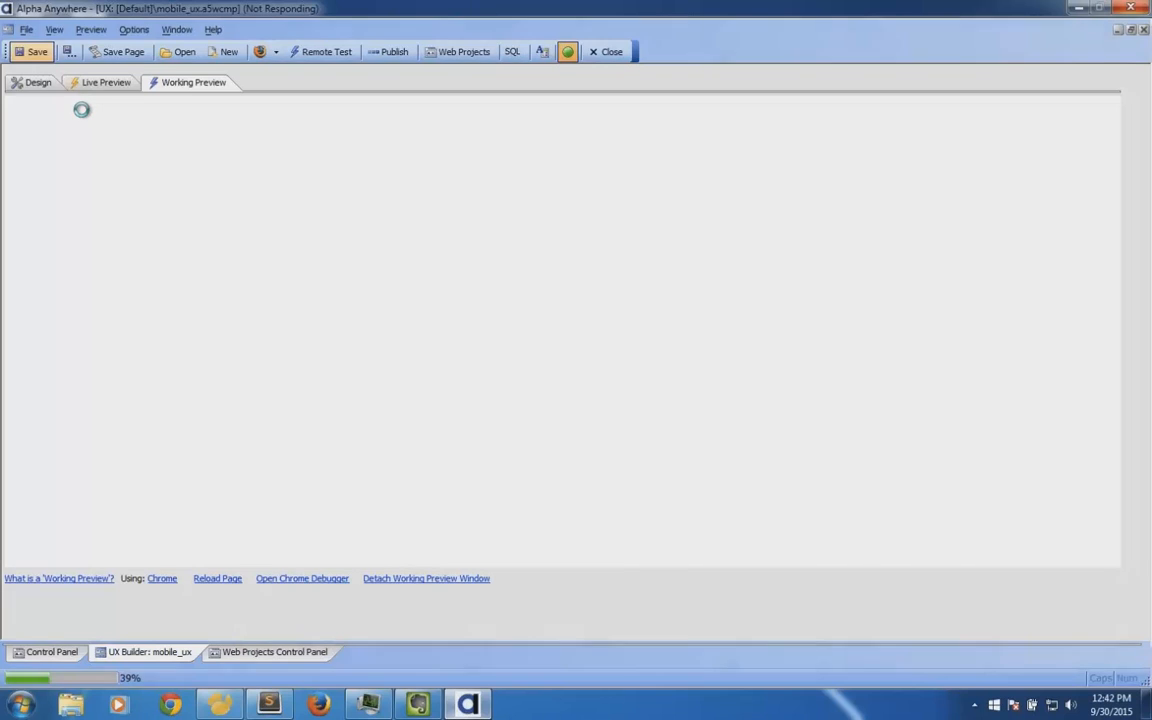
Force the unresponsive Alpha Anywhere program to close
left_click(369, 705)
left_click(369, 705)
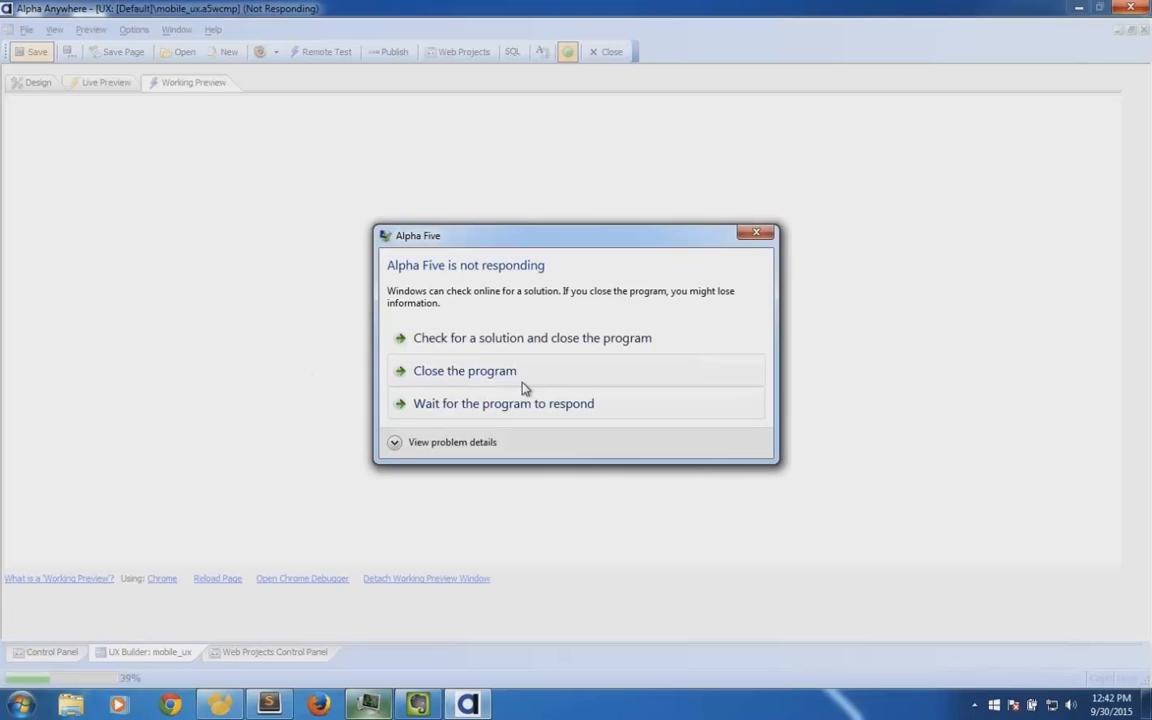
left_click(465, 370)
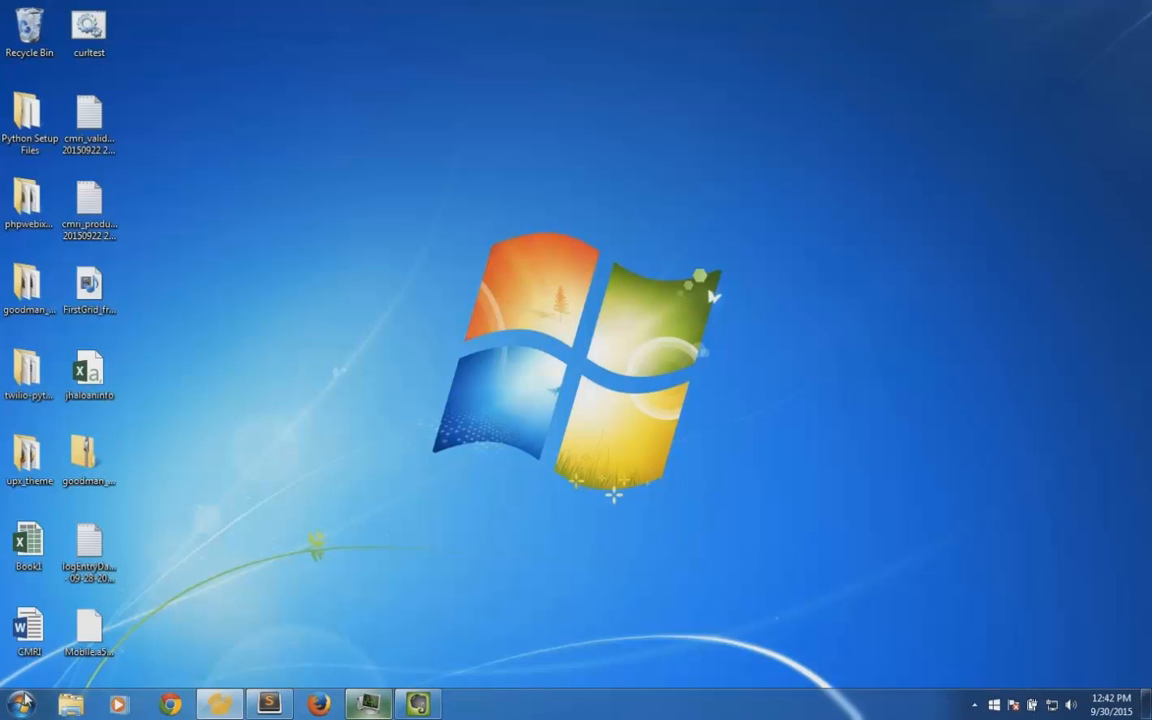
Relaunch Alpha Anywhere, reopen the panelpresentation workspace and maximize the program window
left_click(20, 704)
left_click(76, 146)
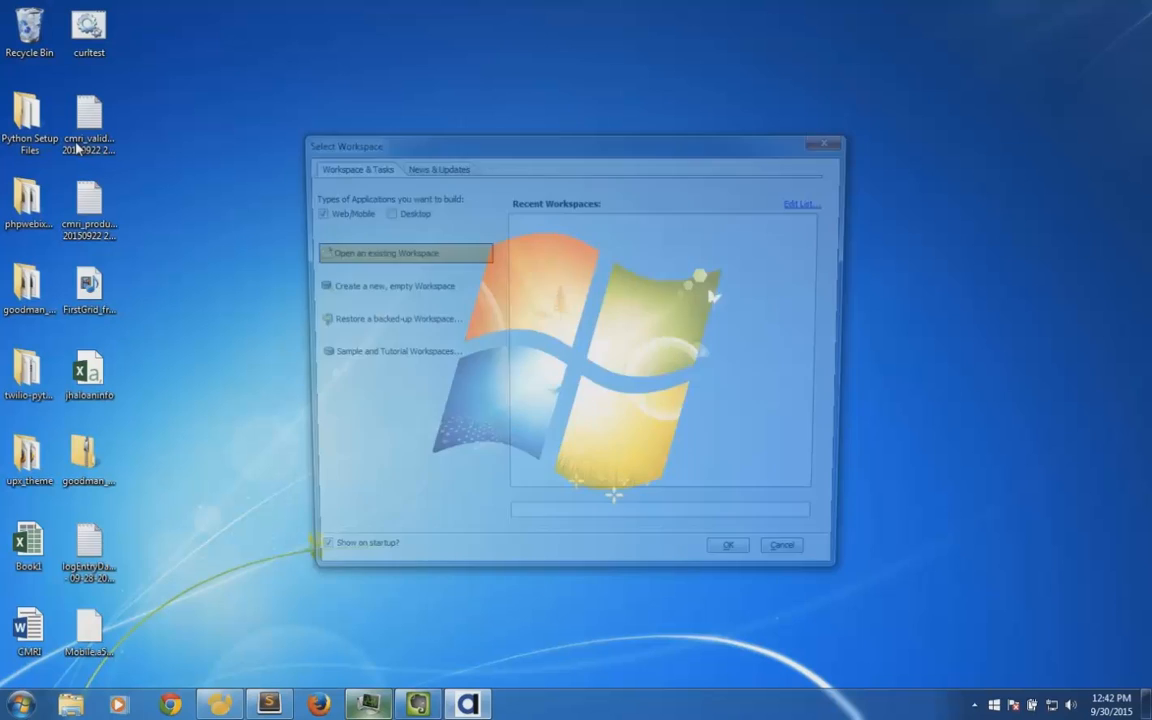
double_click(572, 254)
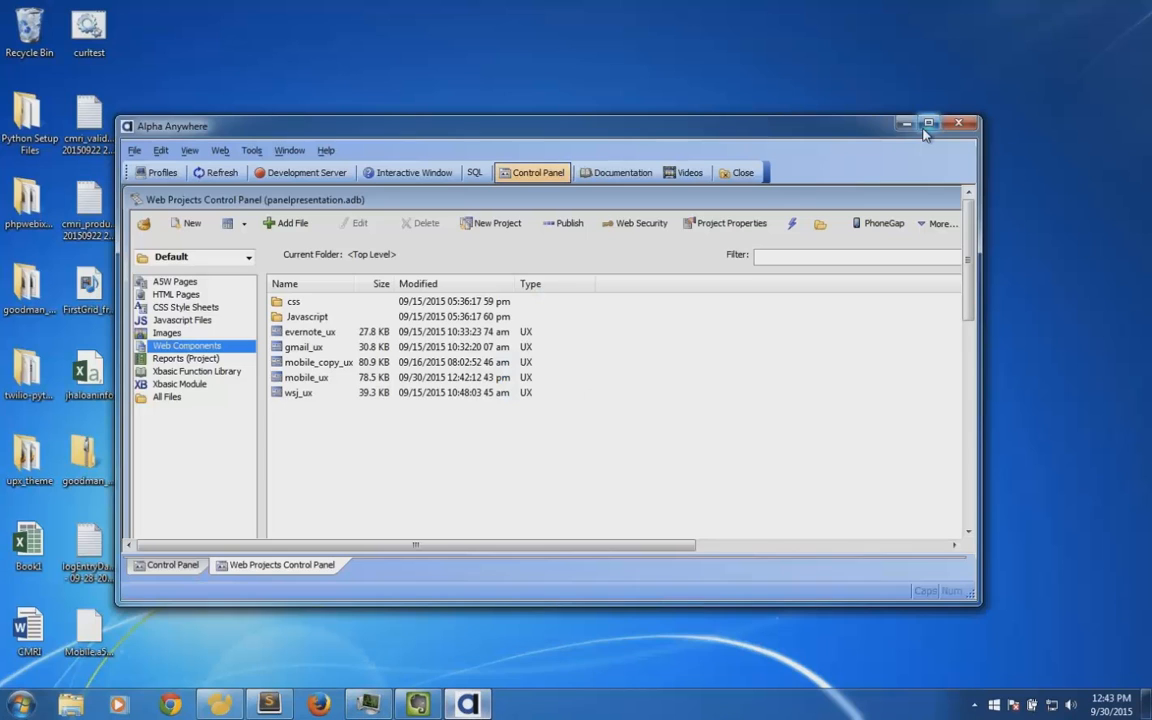
left_click(925, 124)
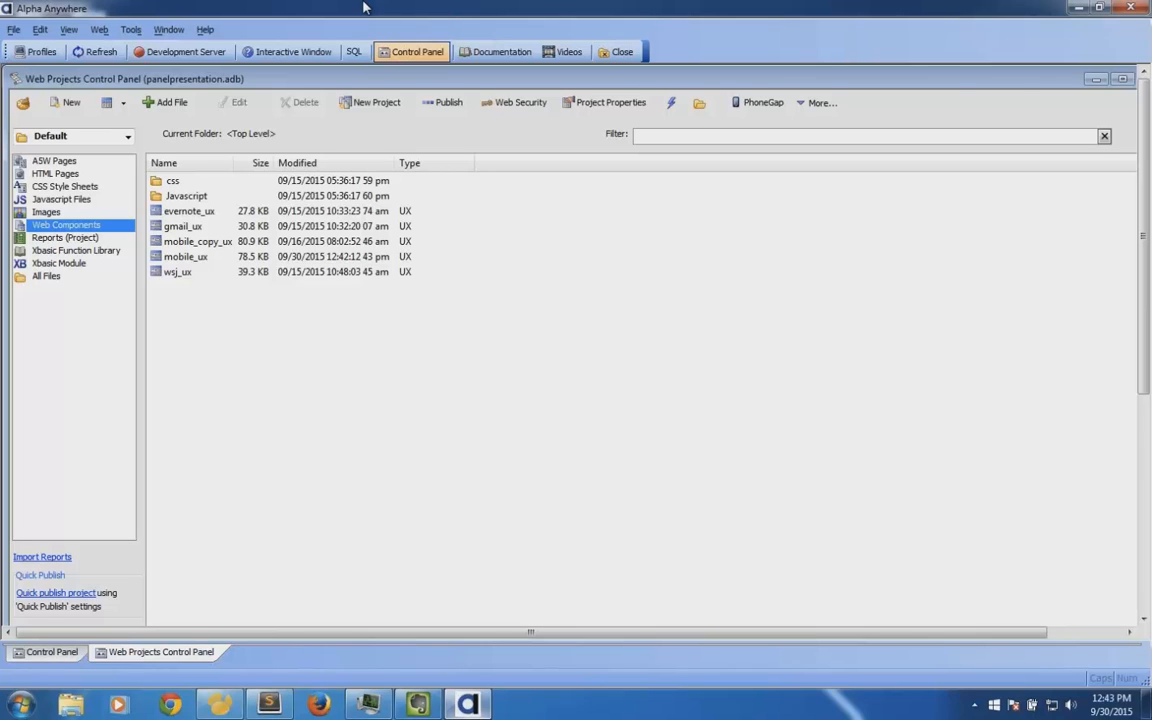
left_click(52, 7)
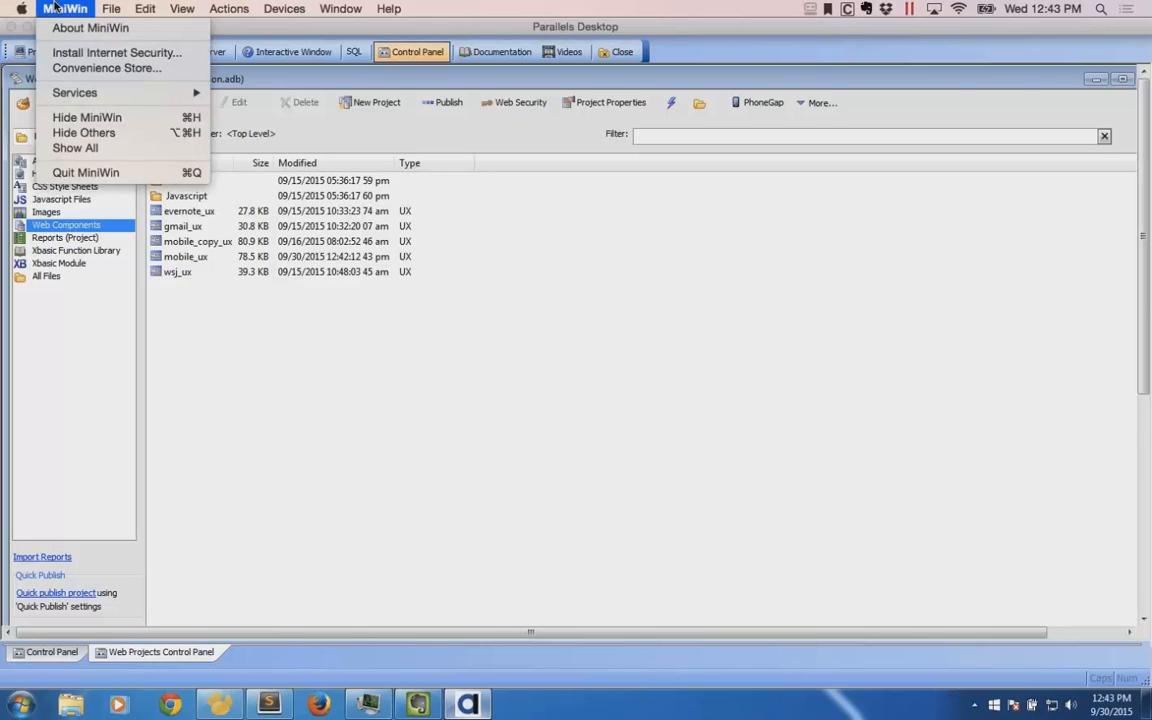
mouse_move(150, 8)
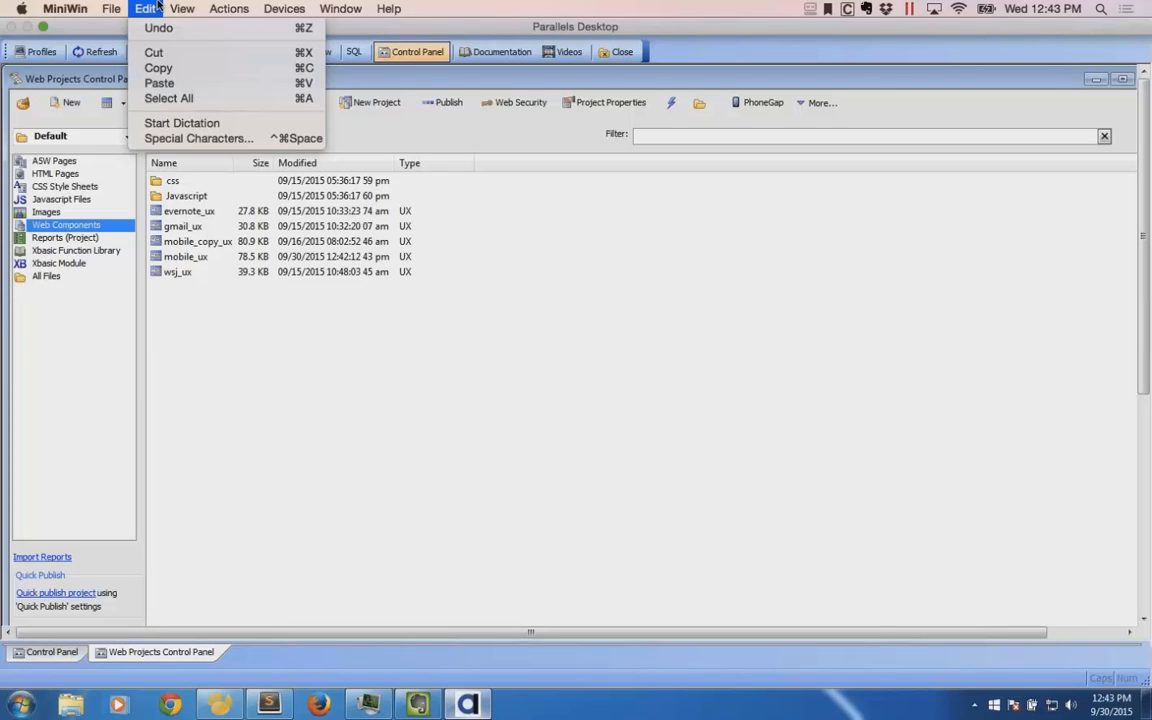
Open the mobile_ux component in the UX Builder, view its working preview and return to the design view
mouse_move(229, 8)
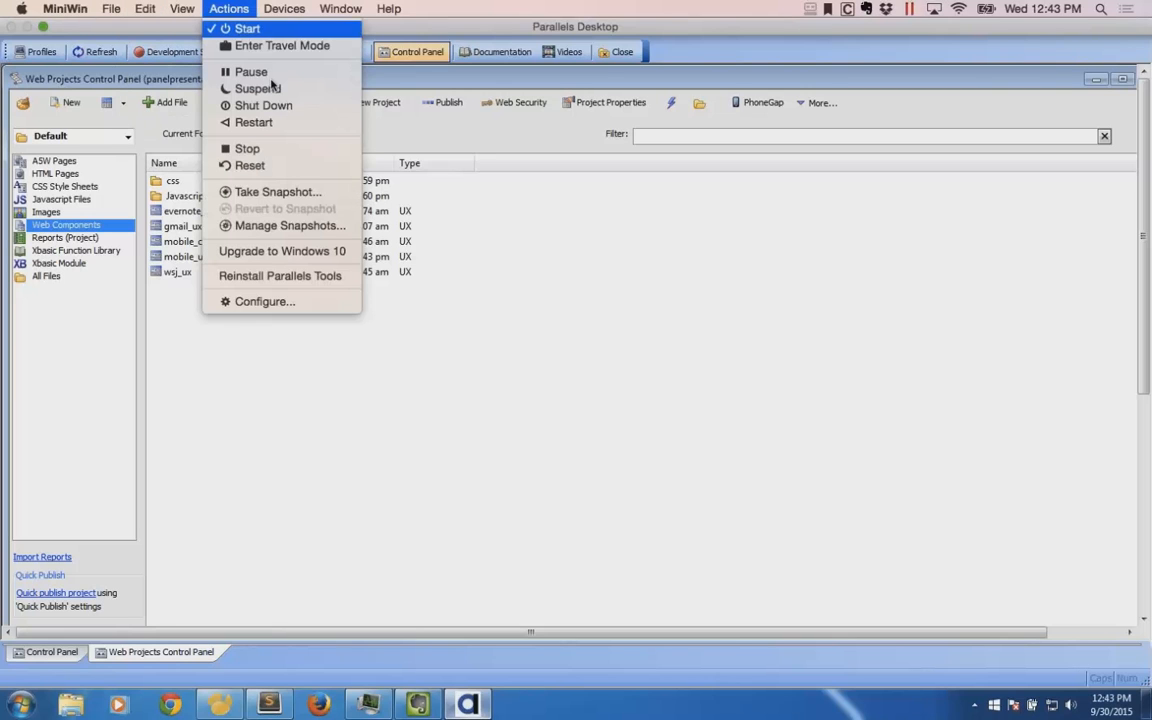
left_click(334, 519)
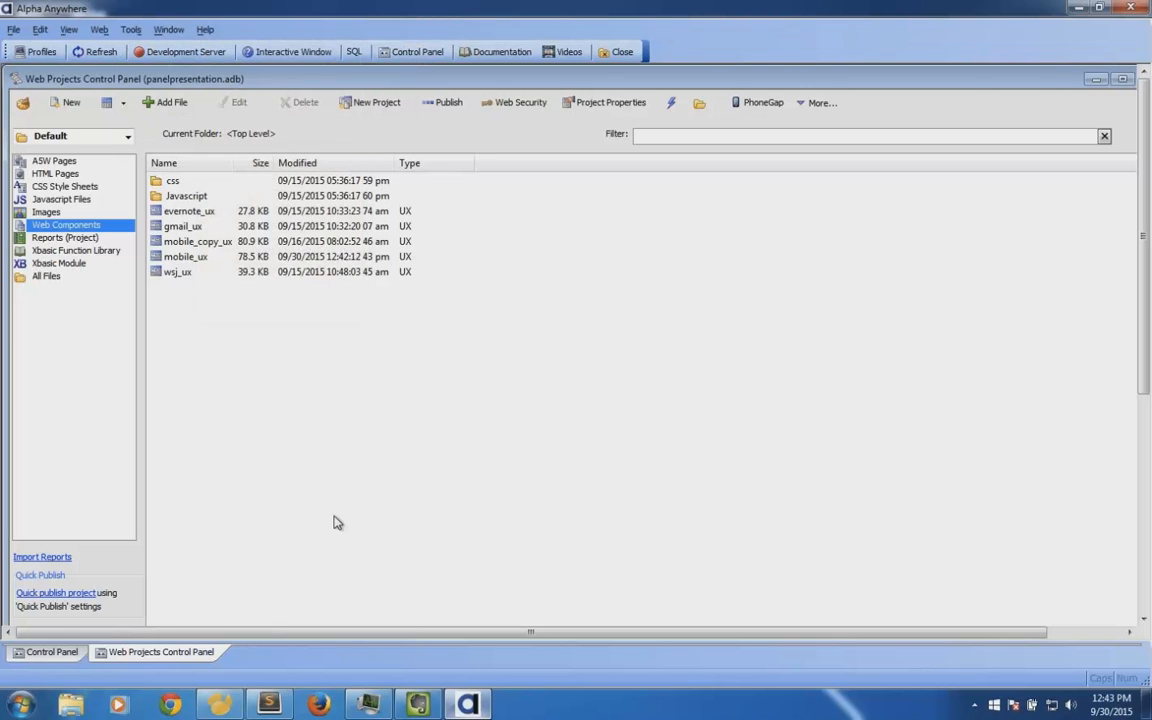
key("ctrl+Left")
left_click(172, 256)
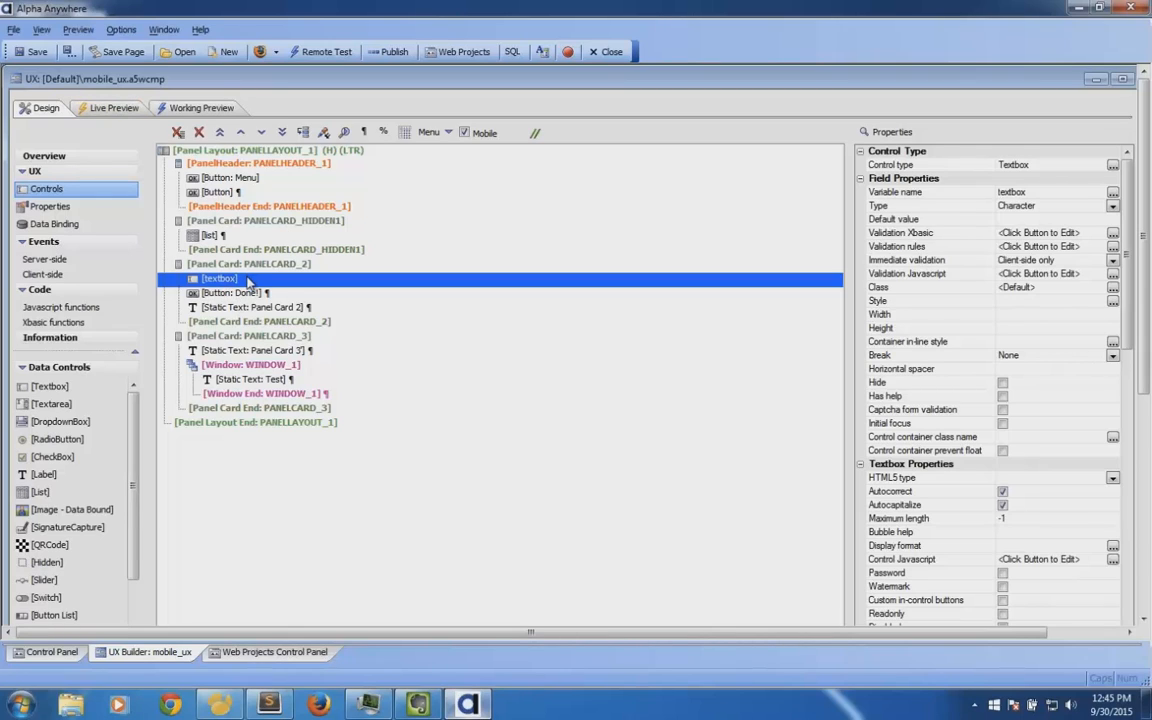
left_click(181, 112)
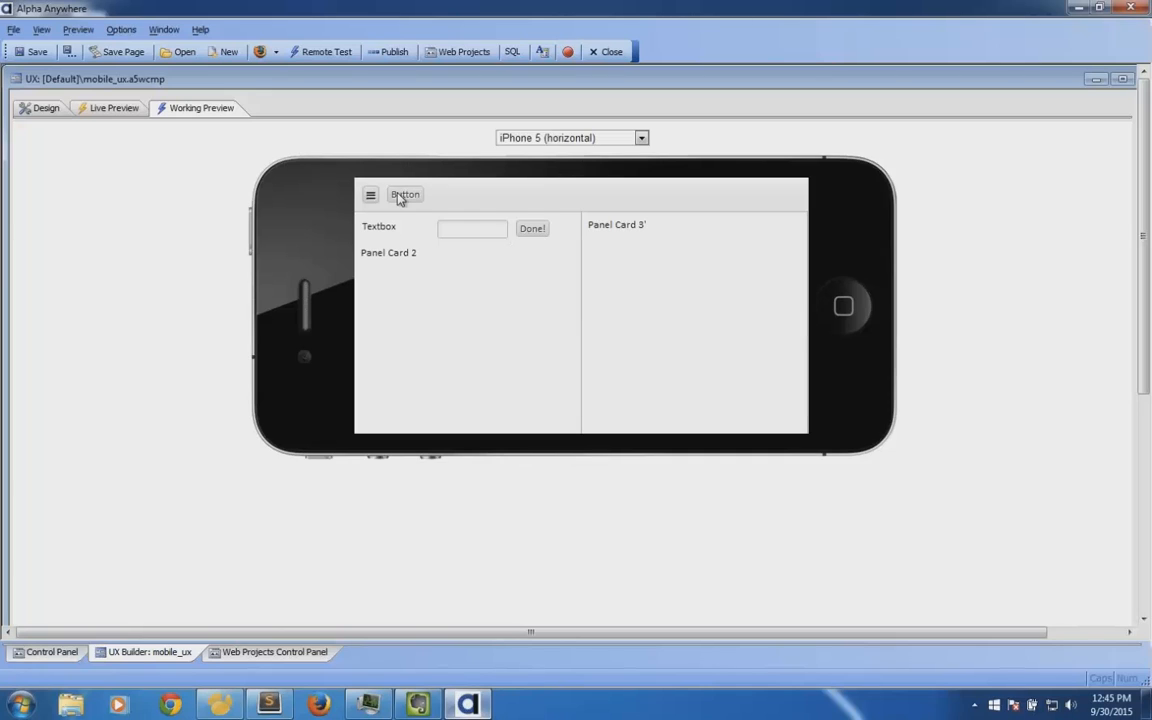
left_click(40, 108)
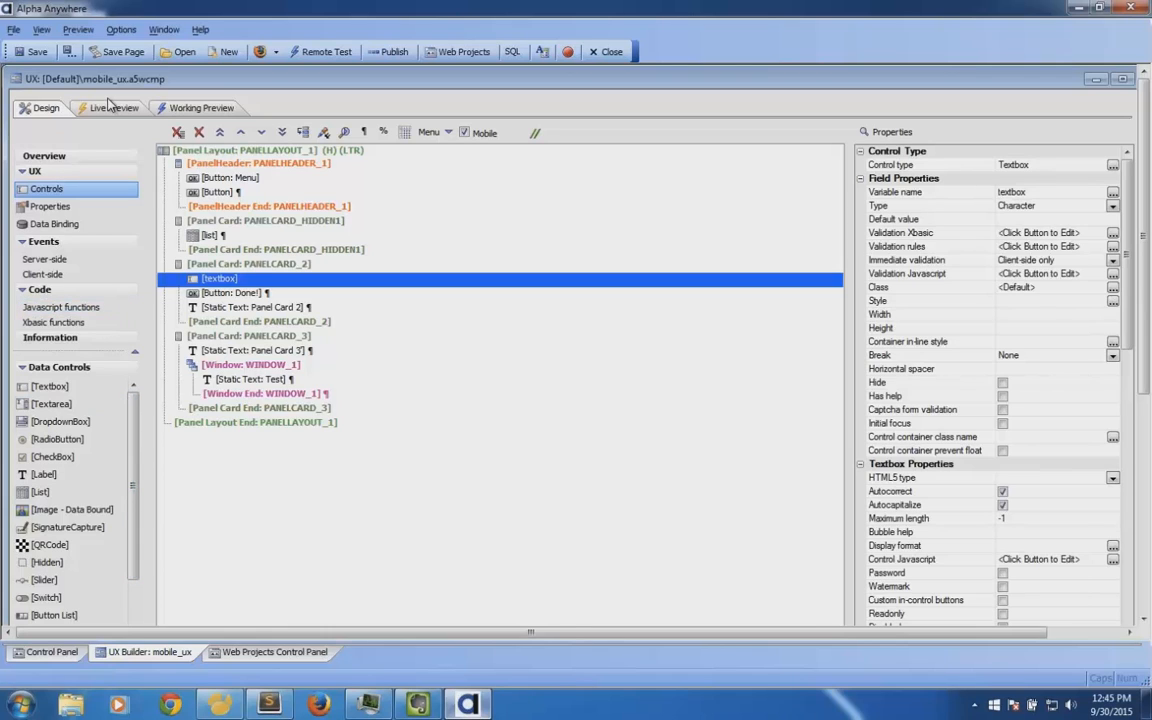
Maximize the mobile_ux builder window and expand the list of available container controls
left_click(110, 106)
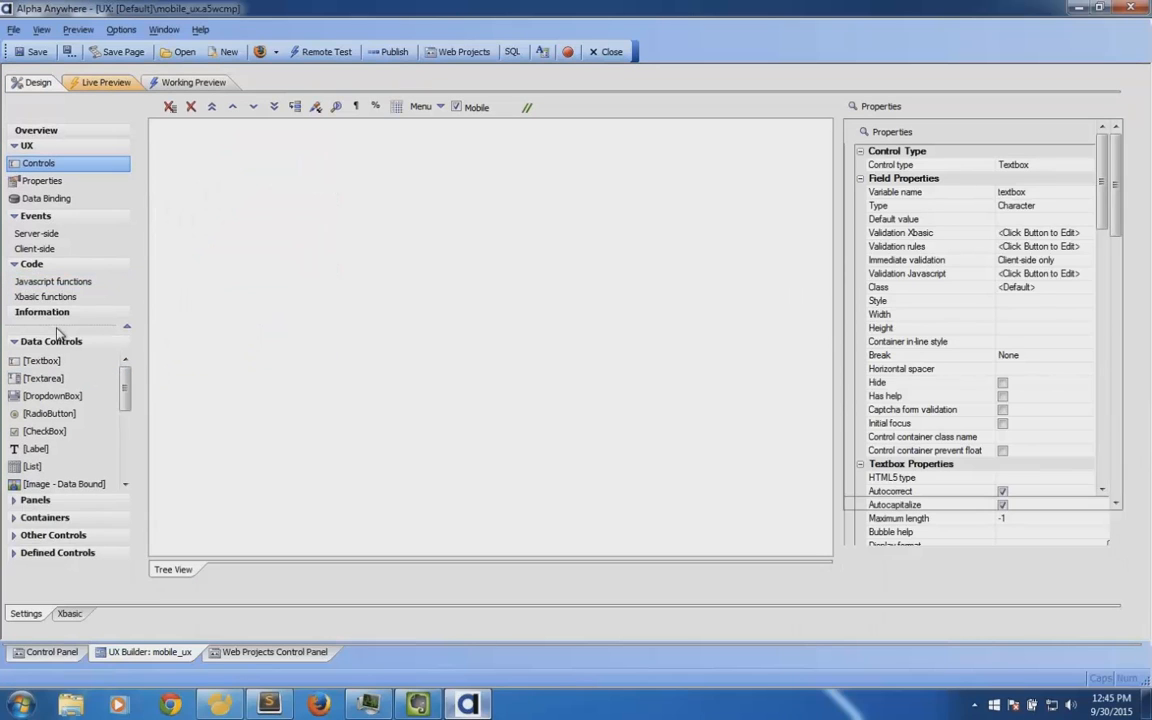
left_click(55, 341)
left_click(45, 376)
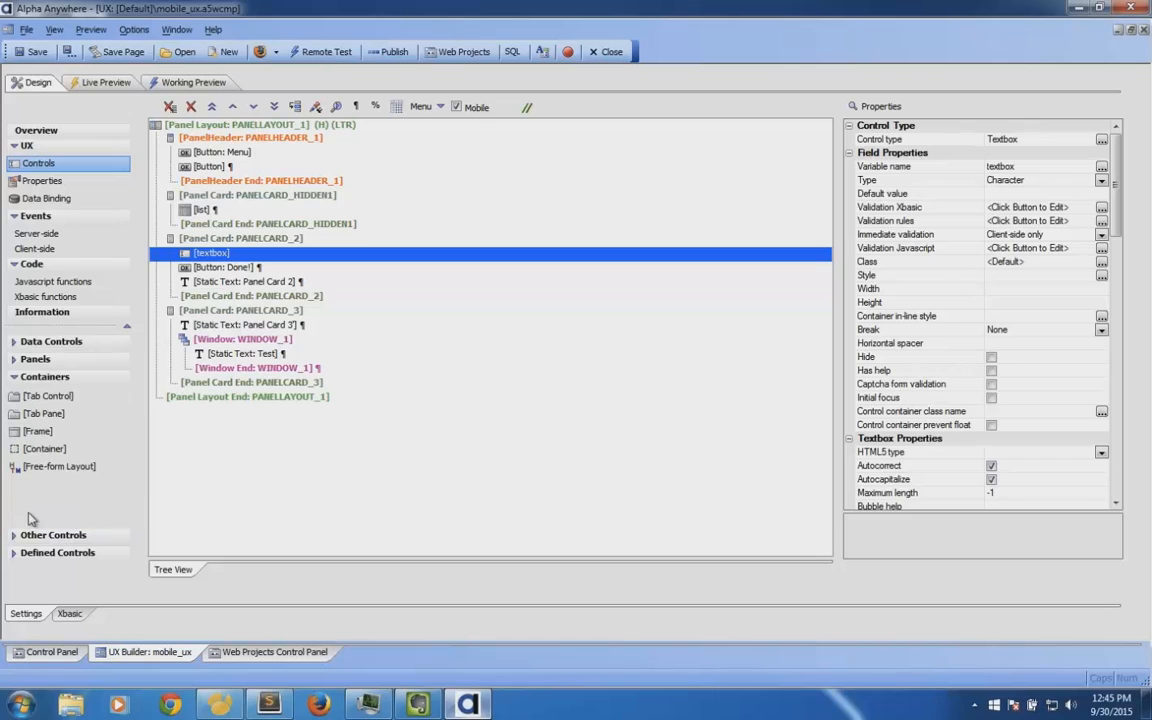
left_click(58, 449)
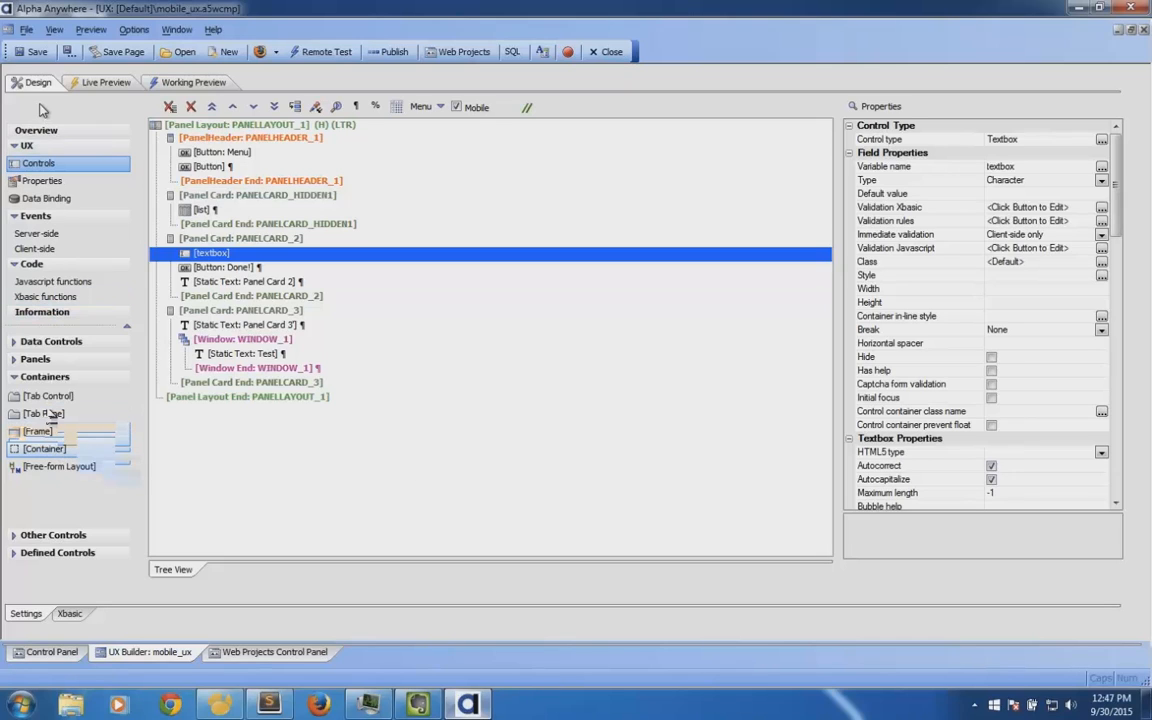
left_click(26, 29)
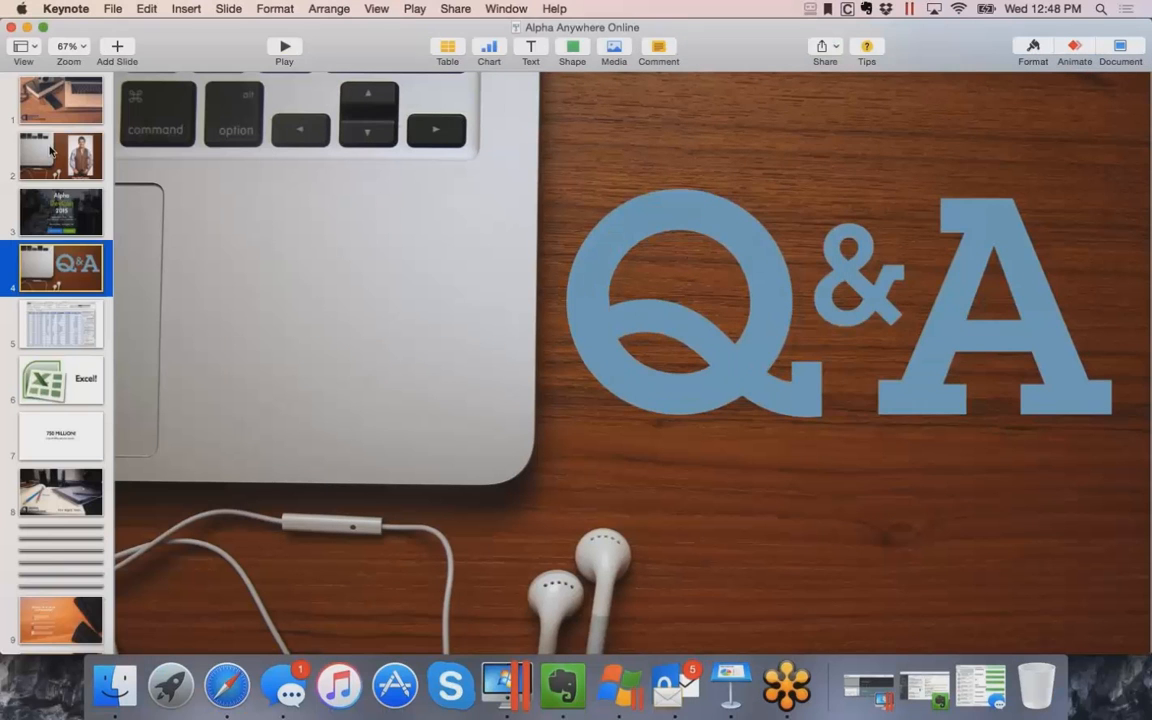
left_click(50, 150)
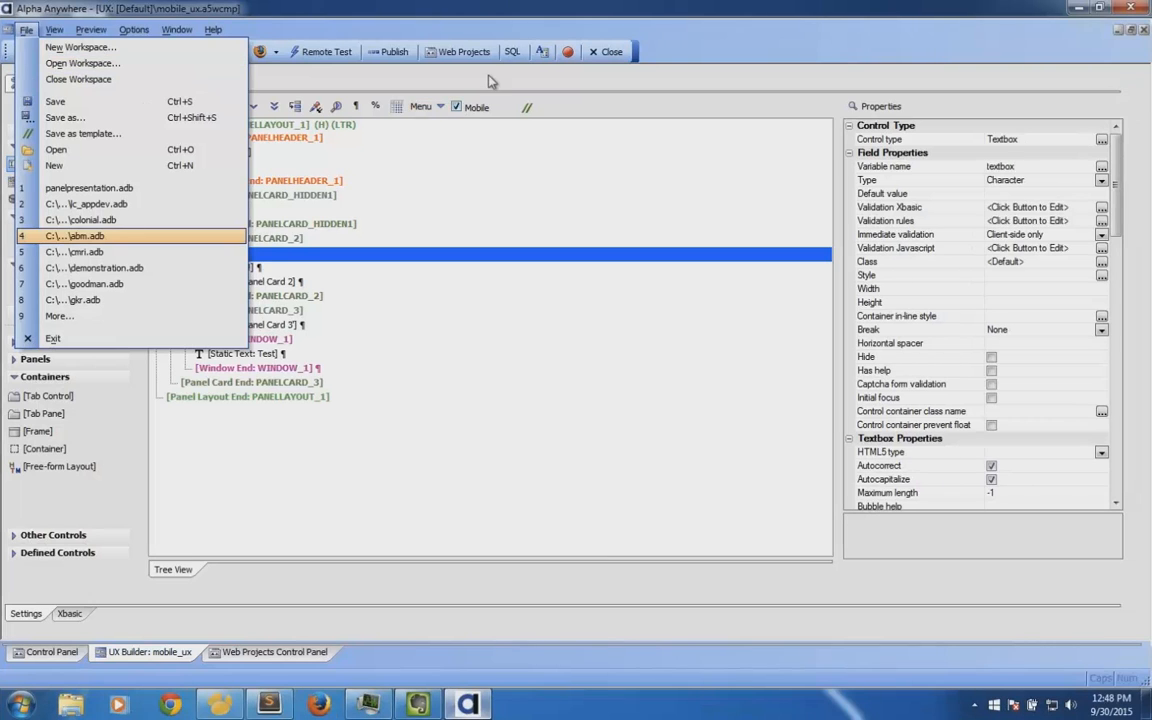
left_click(157, 62)
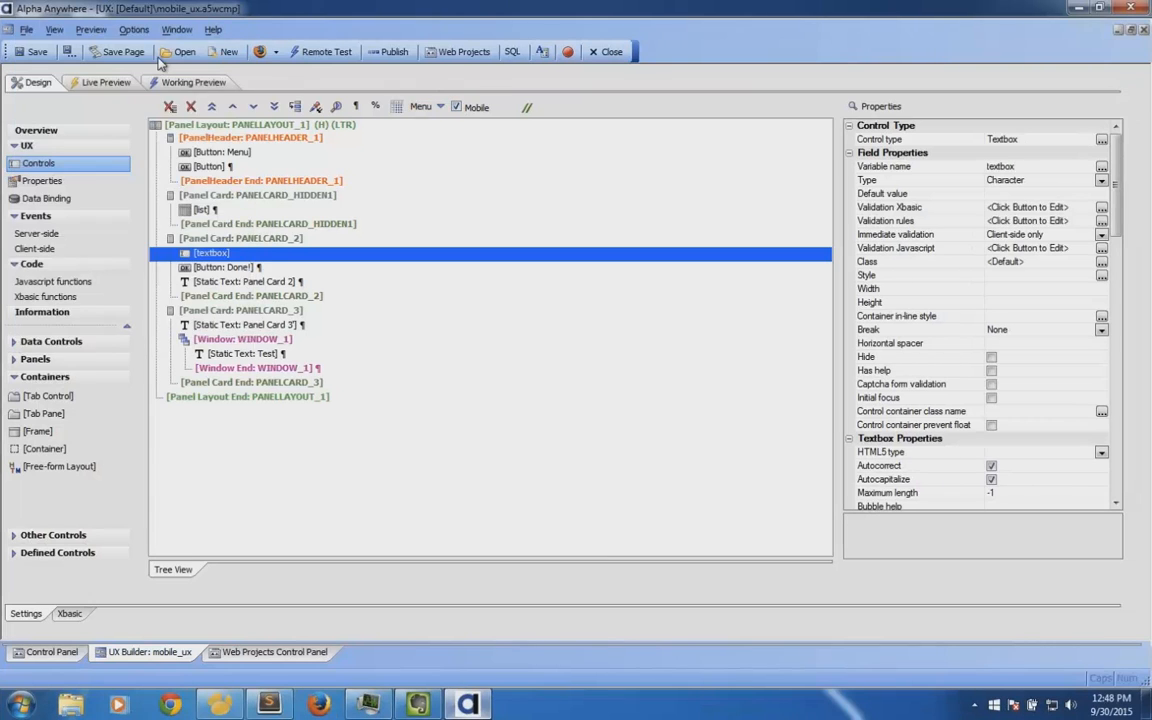
Delete the textbox and the Done! button from PANELCARD_2 and save the component
left_click(189, 107)
left_click(189, 107)
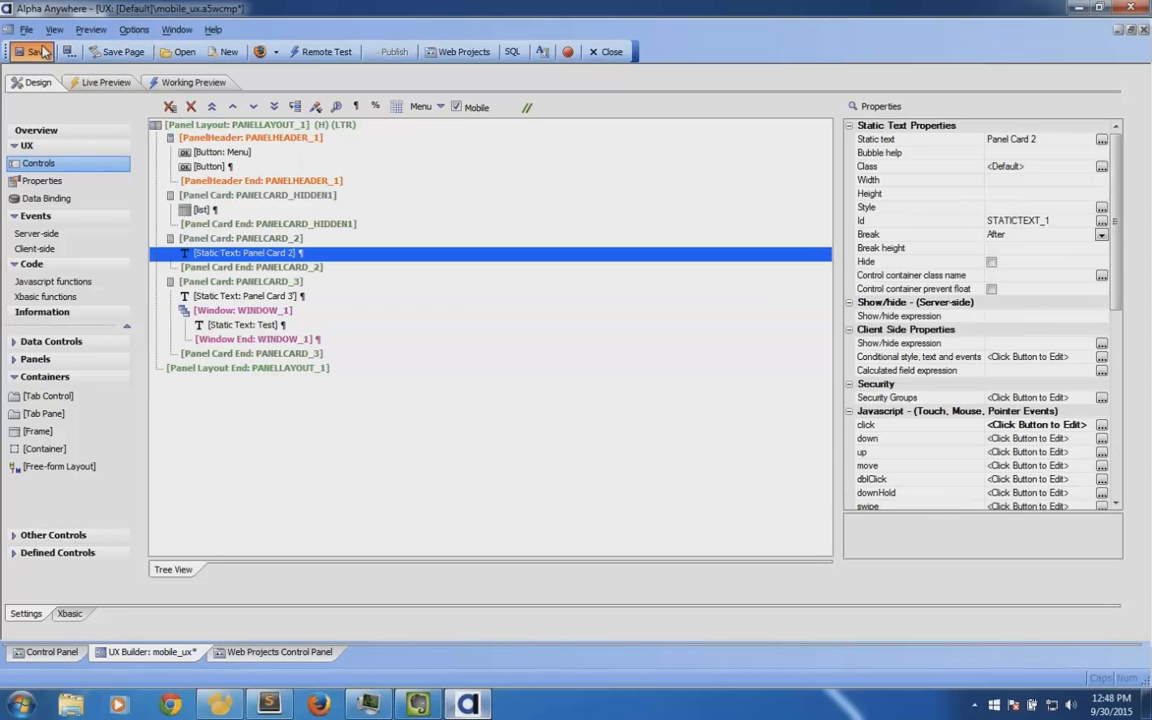
left_click(40, 52)
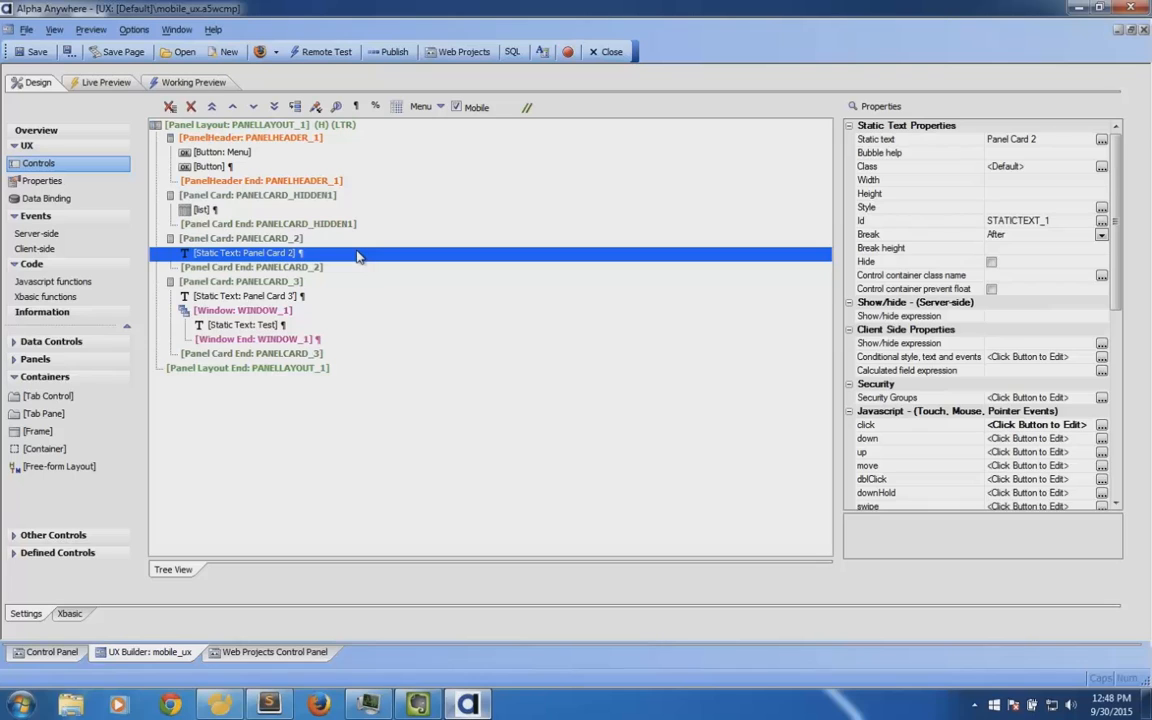
Add a CheckBox data control named checkbox at the start of PANELCARD_2
left_click(233, 238)
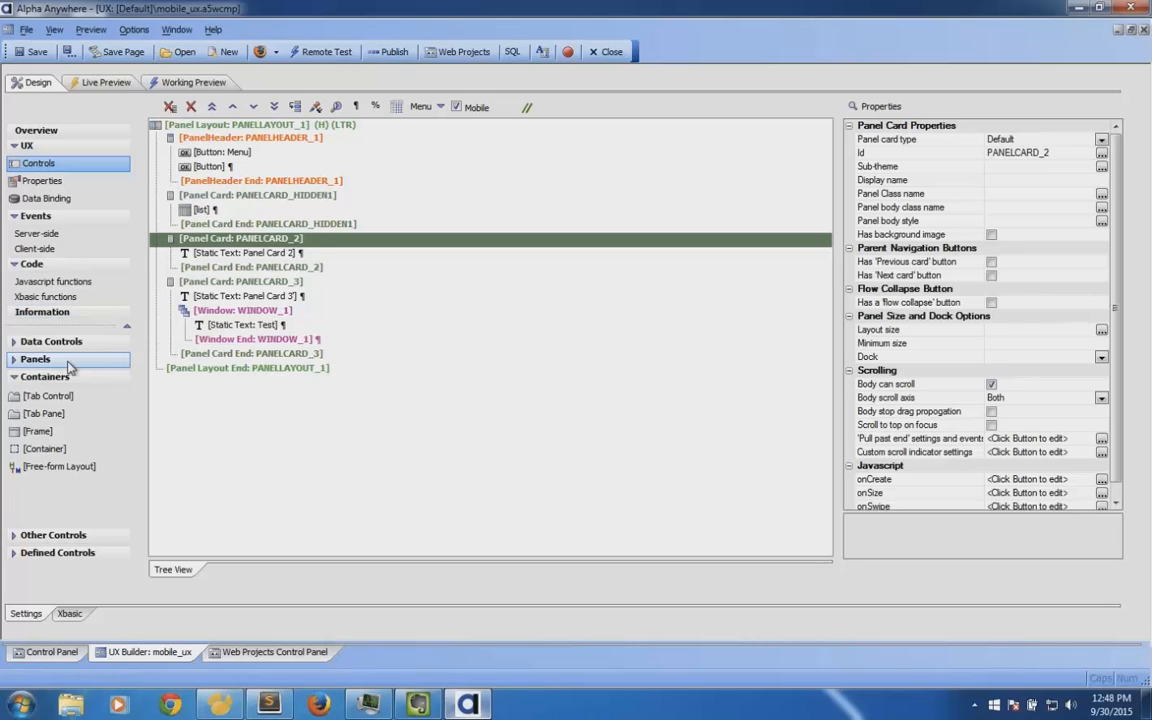
left_click(16, 345)
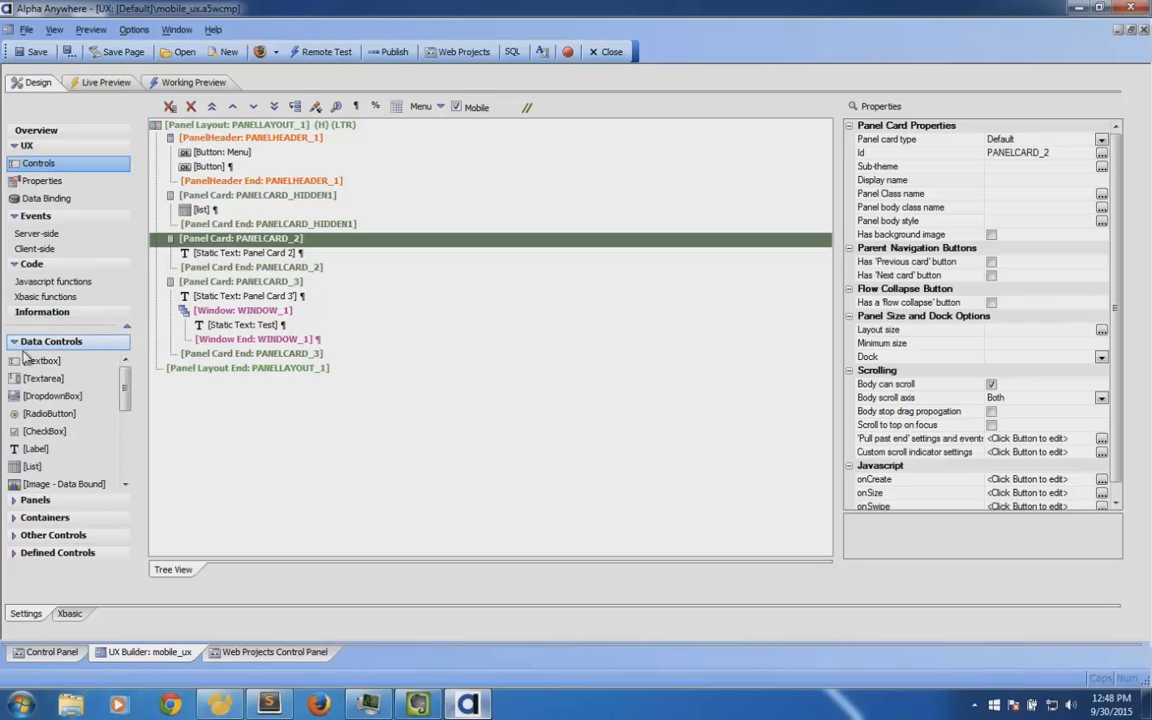
left_click(72, 433)
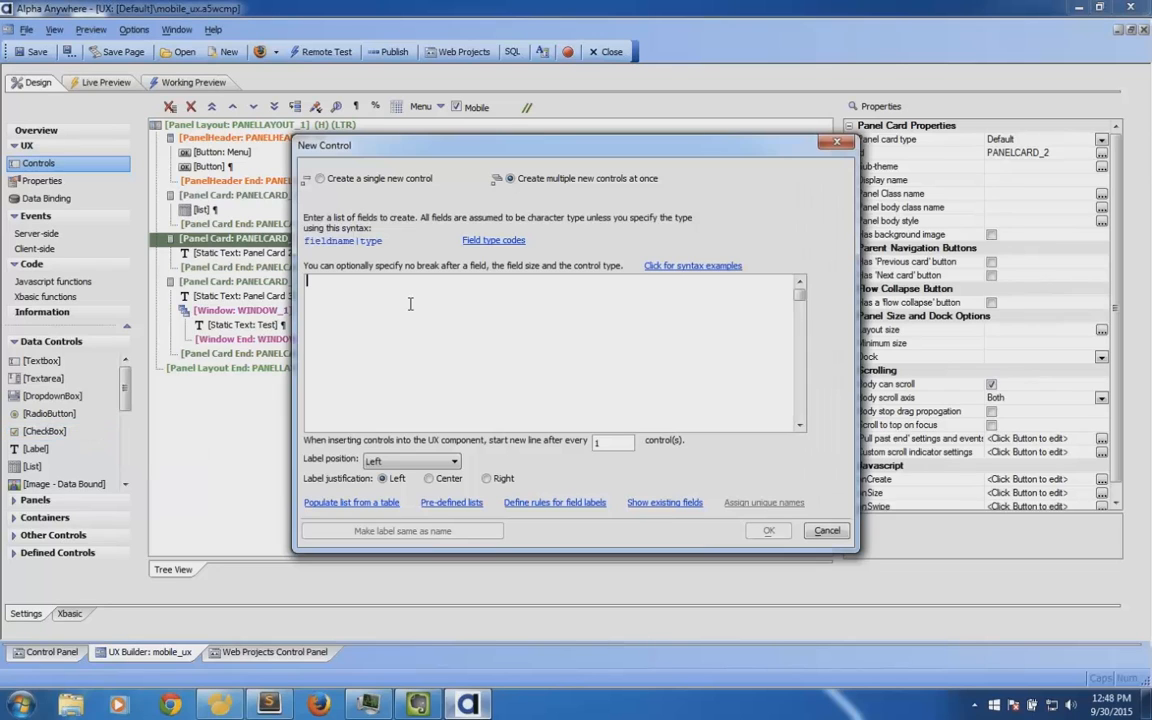
left_click(838, 144)
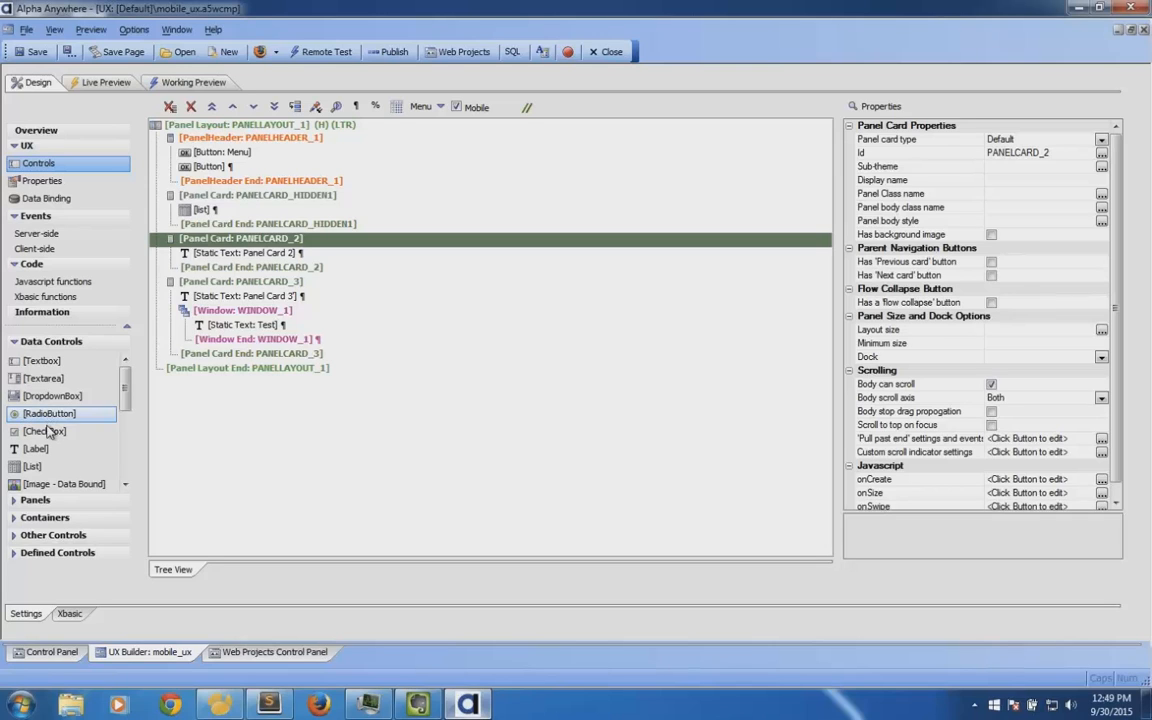
left_click(47, 434)
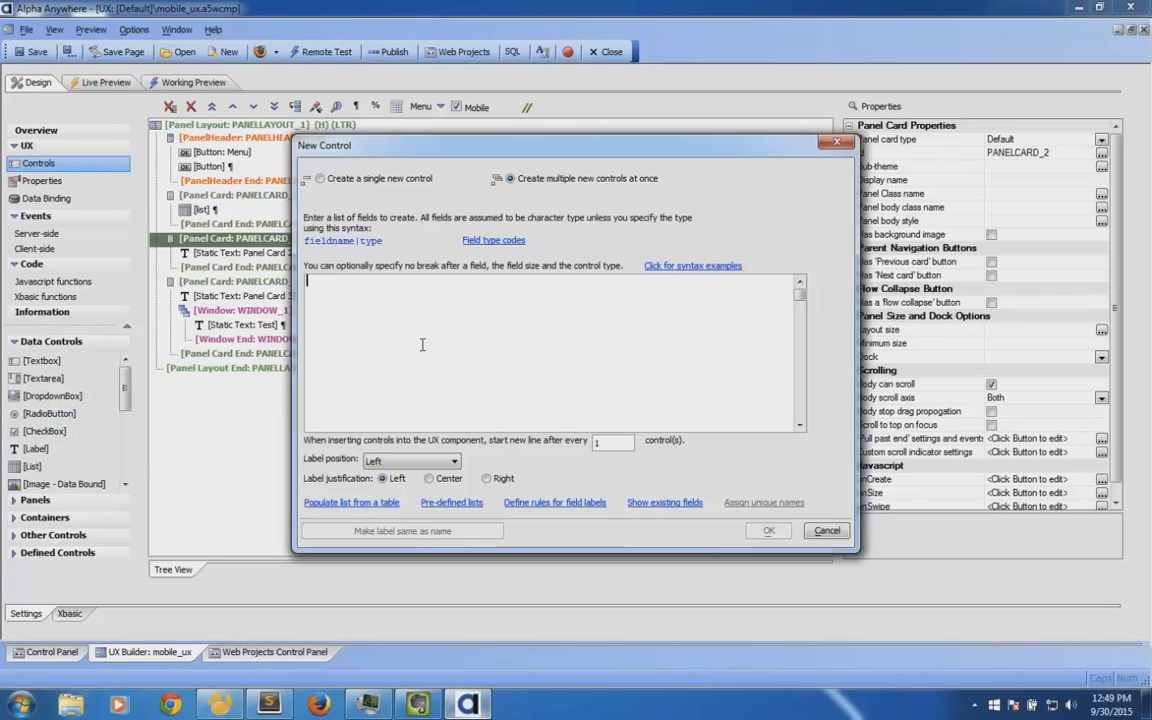
type("check")
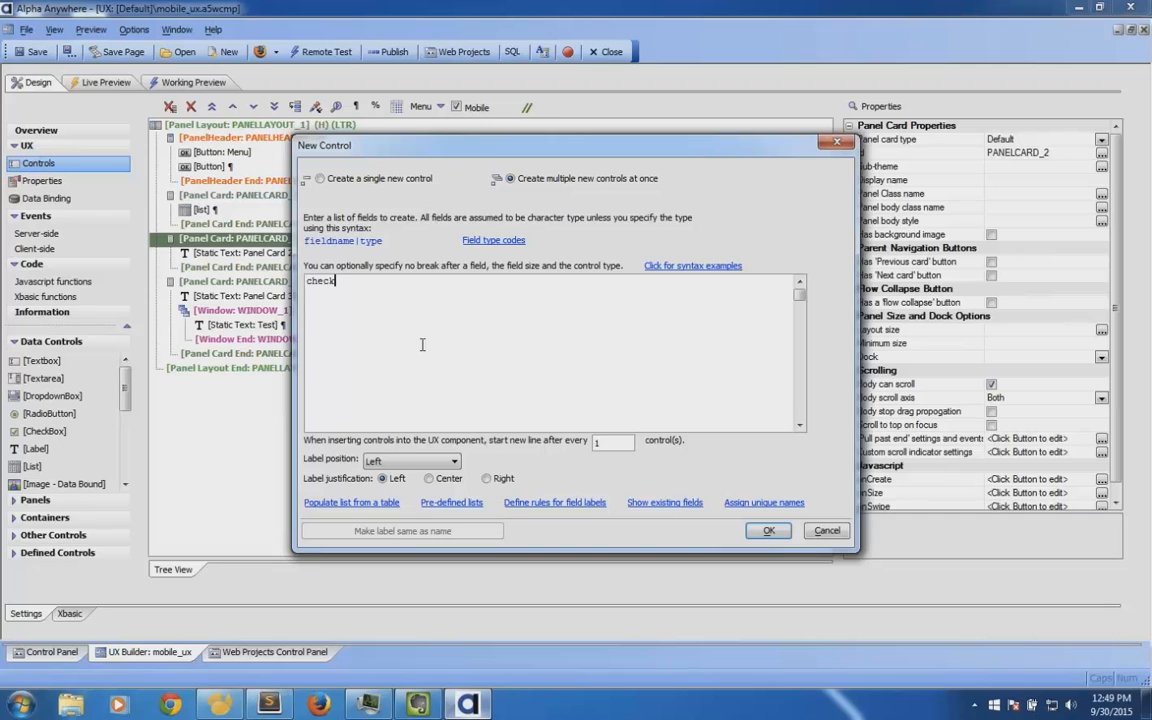
type("box")
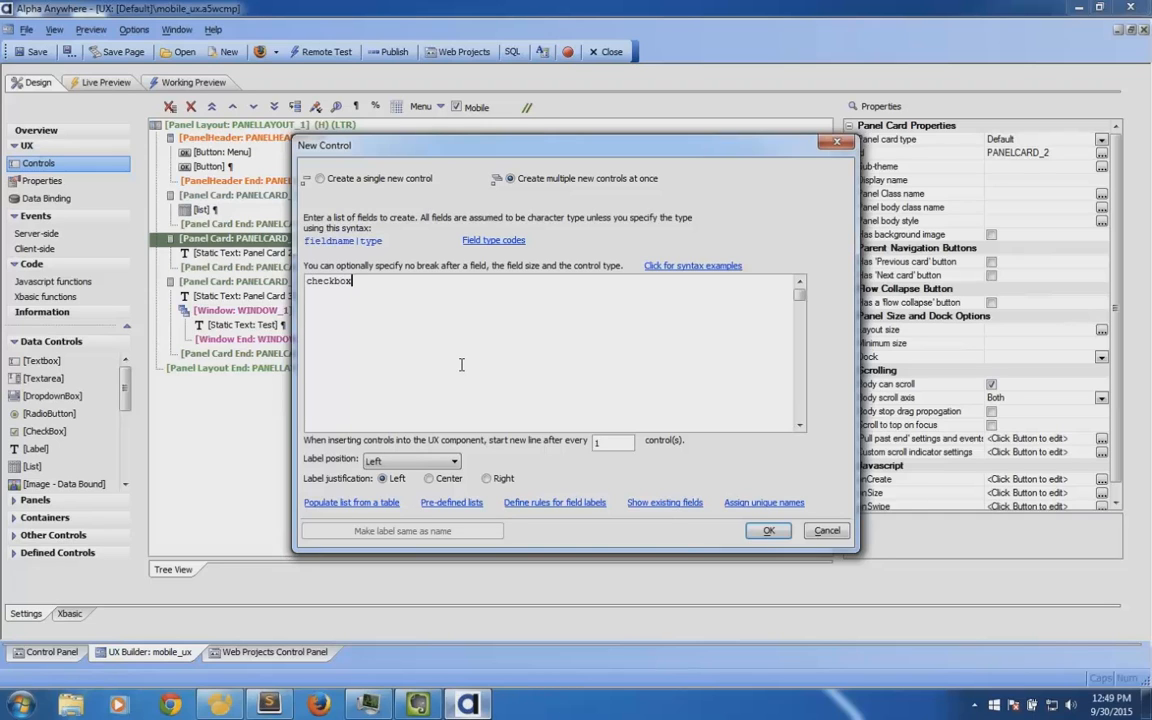
left_click(768, 531)
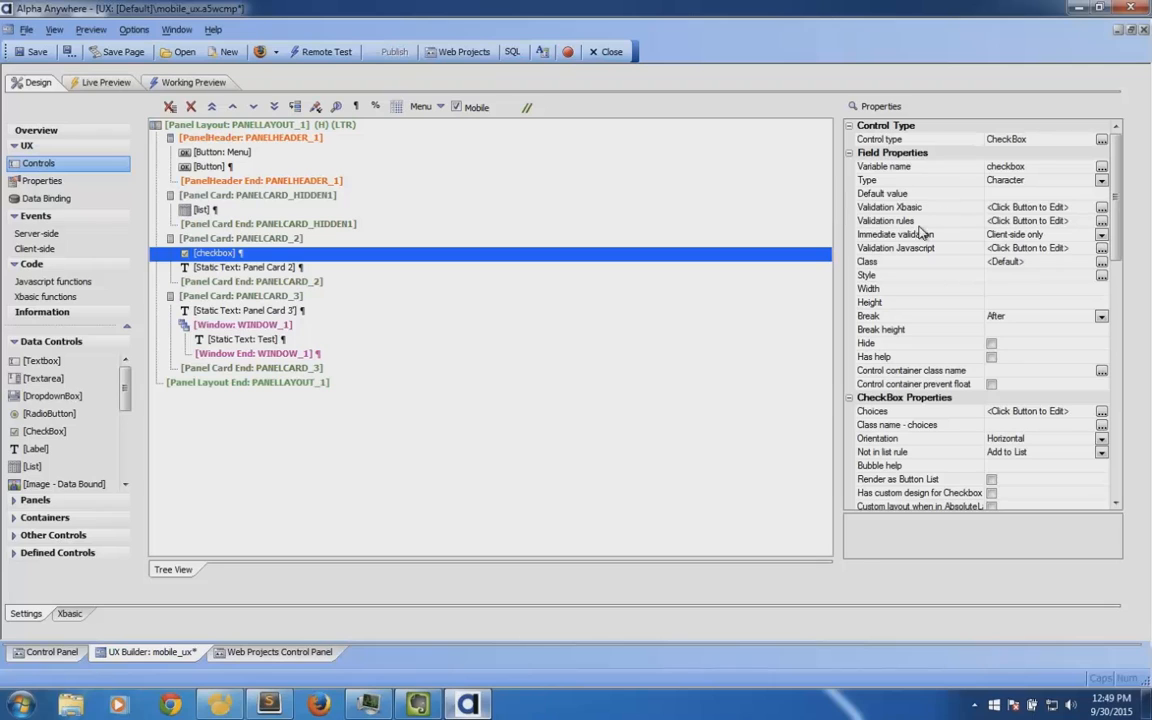
Define the checkbox's static choices as Item A, Item B and Item C
left_click(1103, 412)
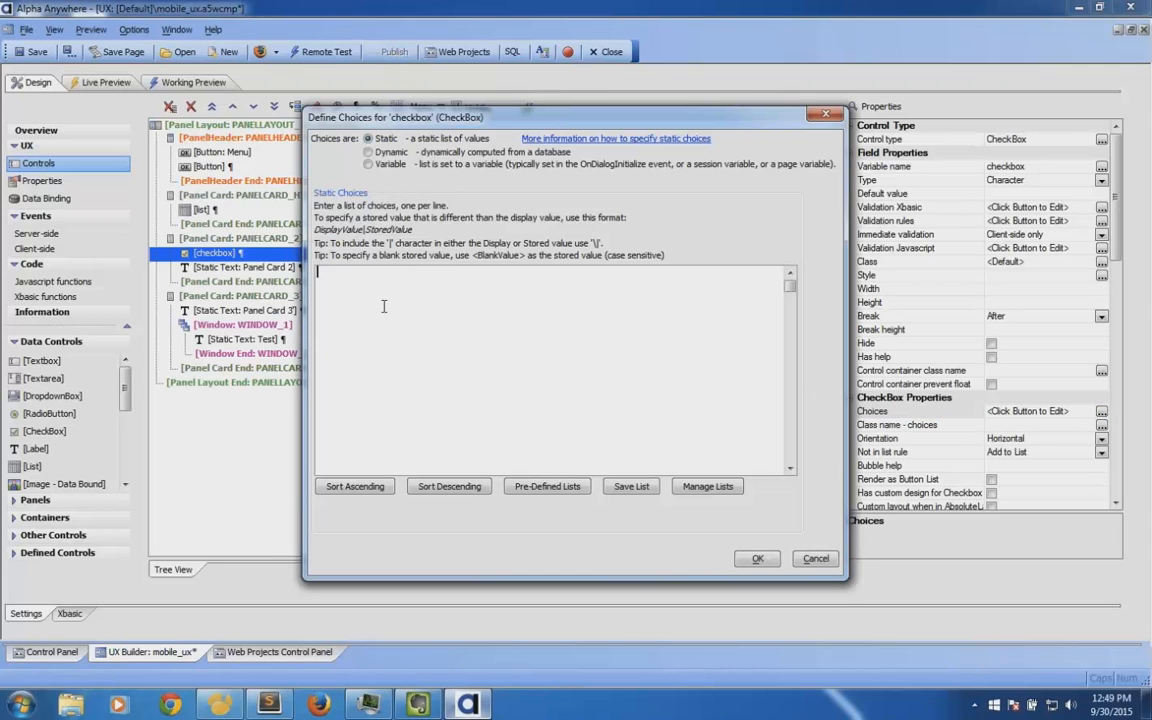
type("Item A")
key("Return")
type("Item B")
key("Return")
type("Item C")
left_click(757, 558)
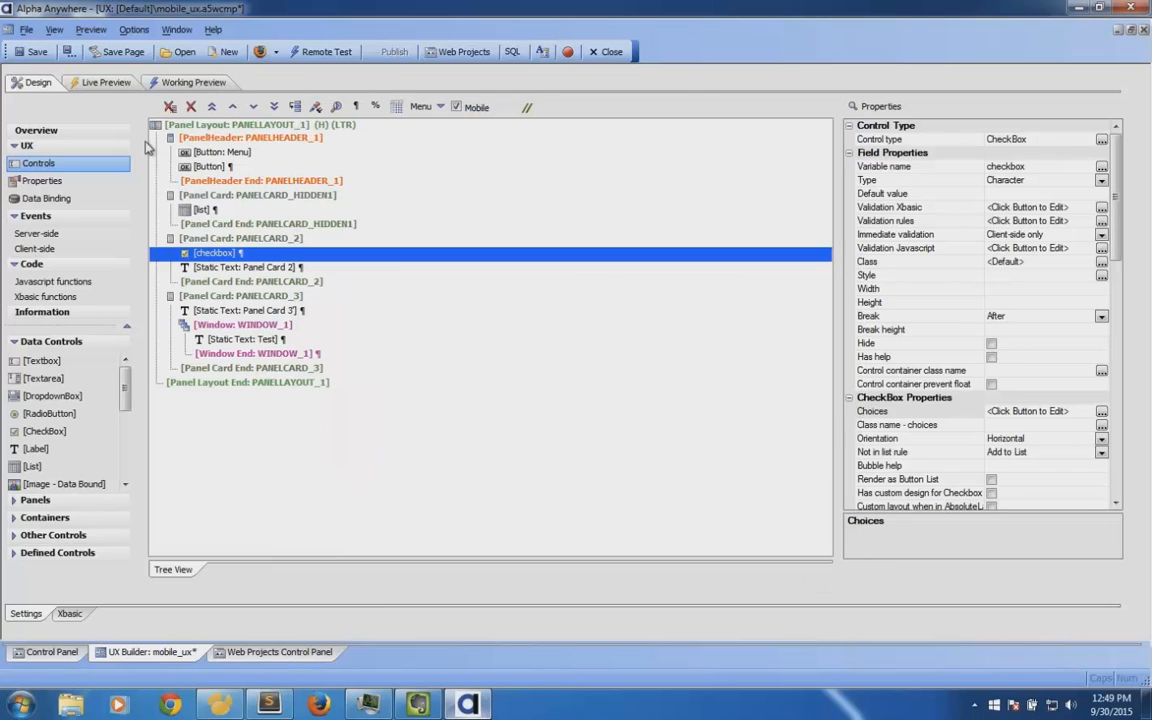
Save the component, check the checkbox in the working preview and return to the design view
left_click(30, 51)
left_click(168, 82)
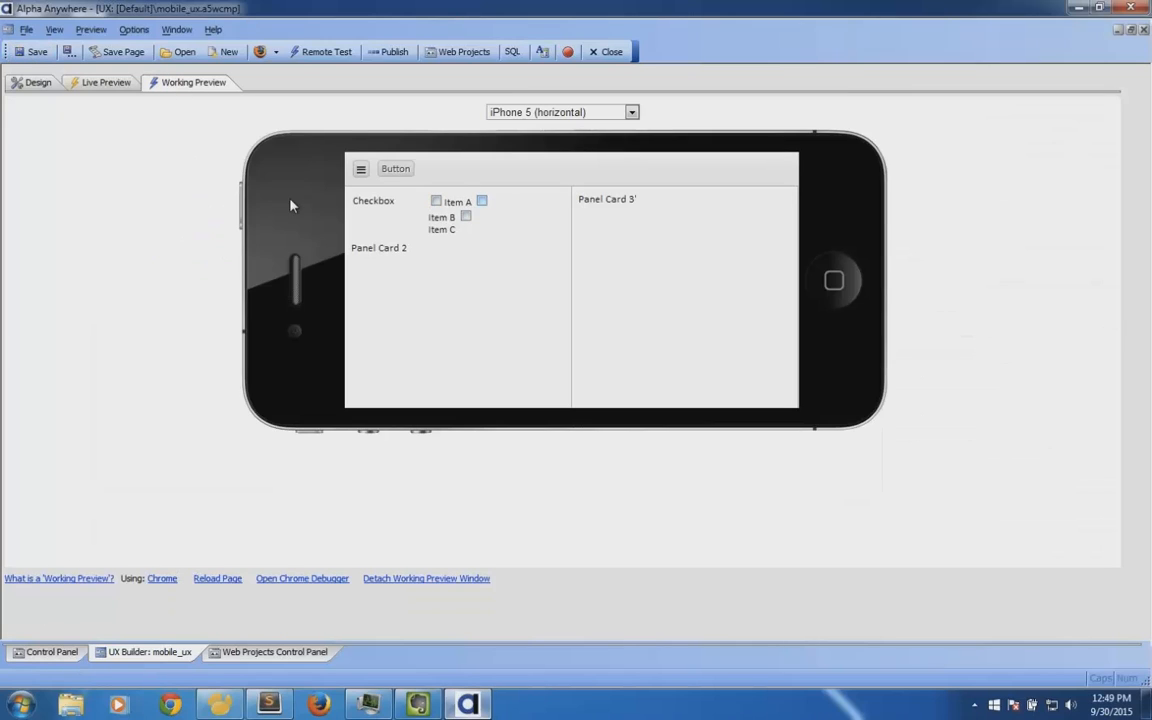
left_click(32, 82)
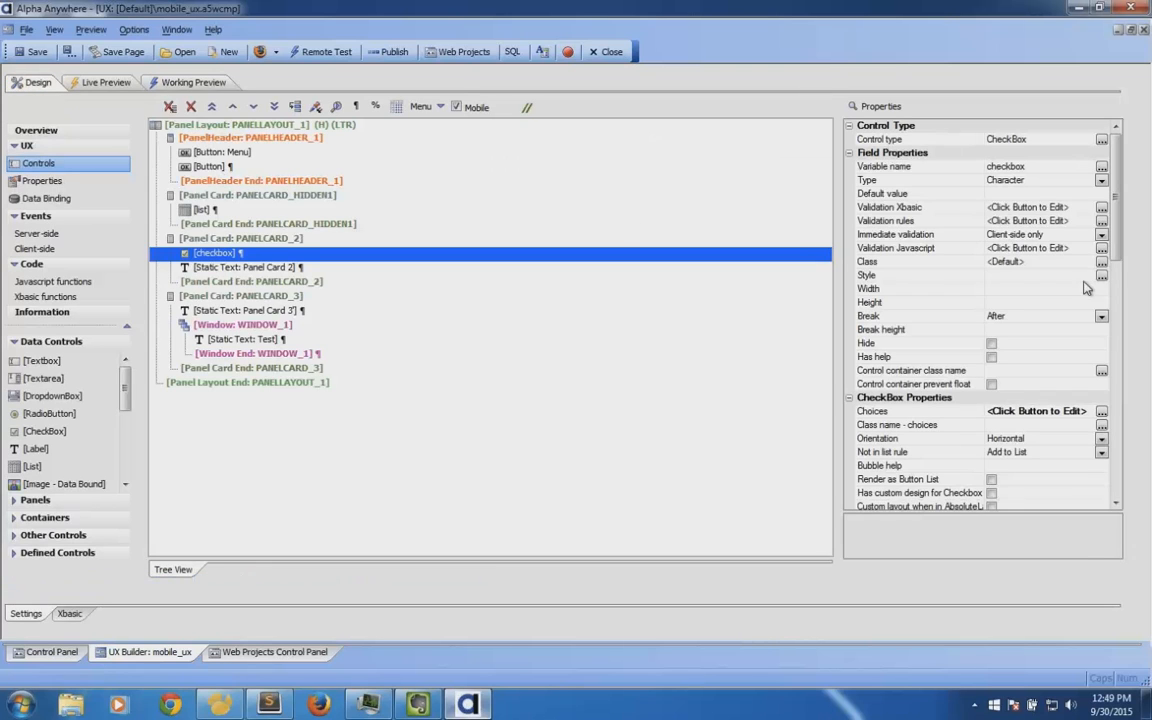
Enable Render as Button List in the checkbox's CheckBox properties
left_click_drag(1113, 260, 1115, 323)
left_click(928, 289)
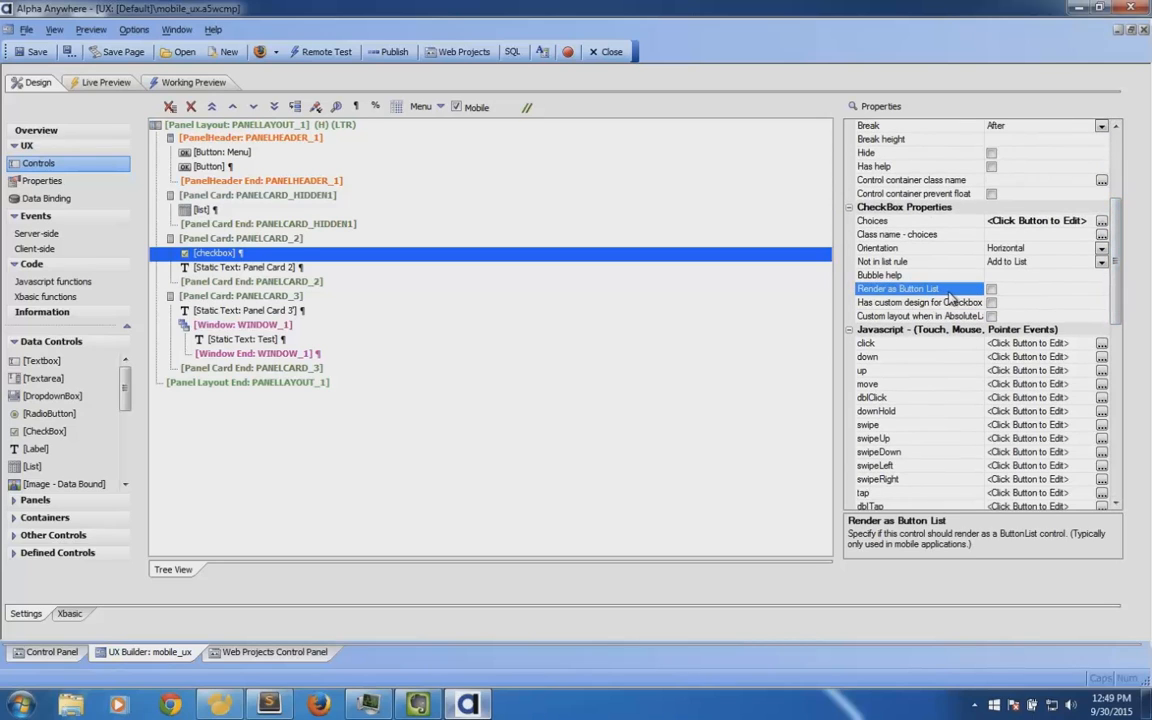
left_click(991, 290)
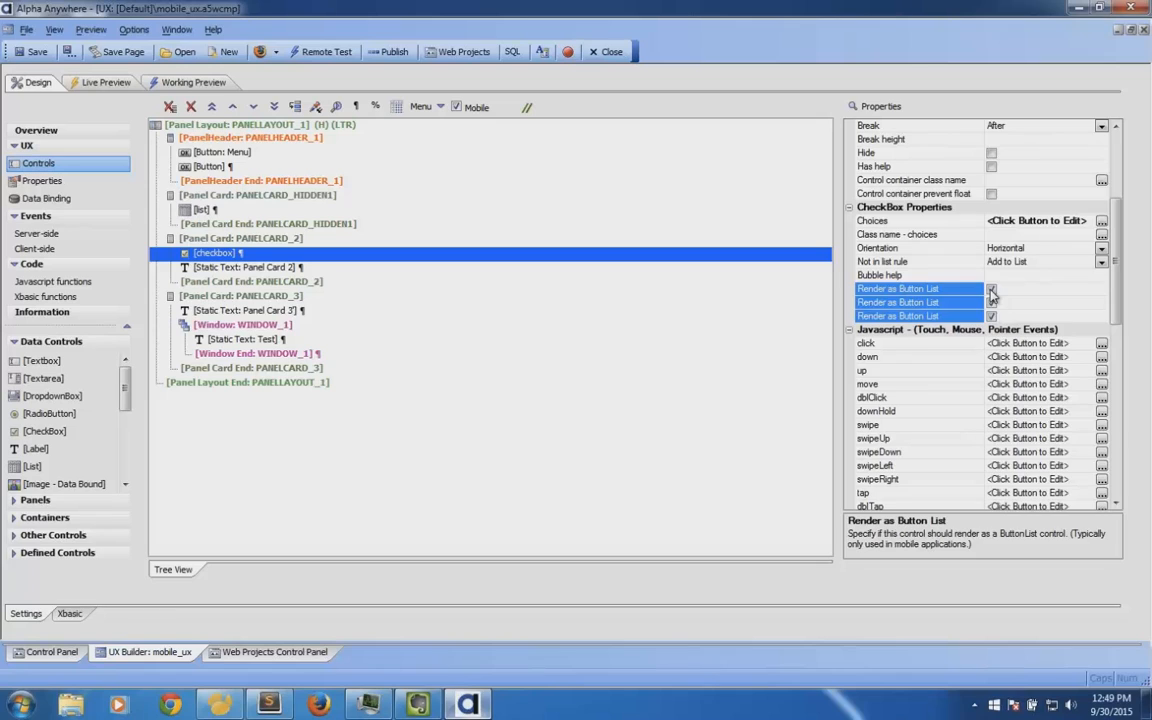
Try out the Item A and Item B buttons of the checkbox in the working preview
left_click(186, 82)
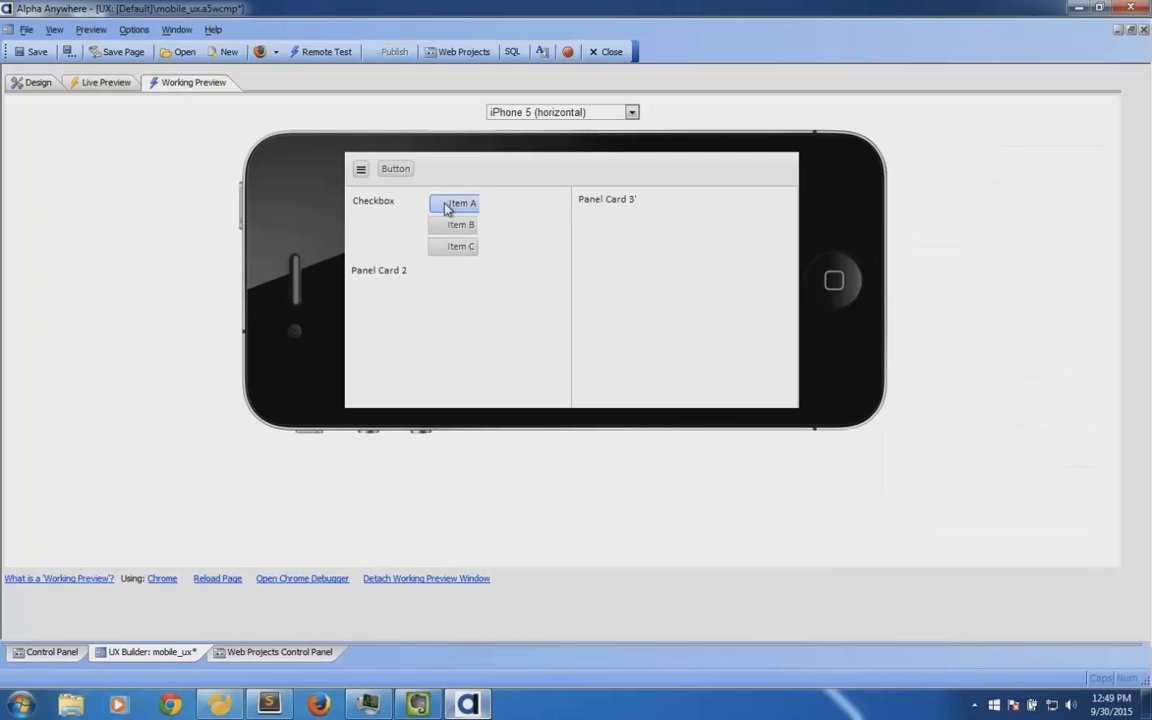
left_click(461, 224)
left_click(458, 203)
In the design view, set the checkbox's orientation to Vertical and its field label position to None
left_click(44, 86)
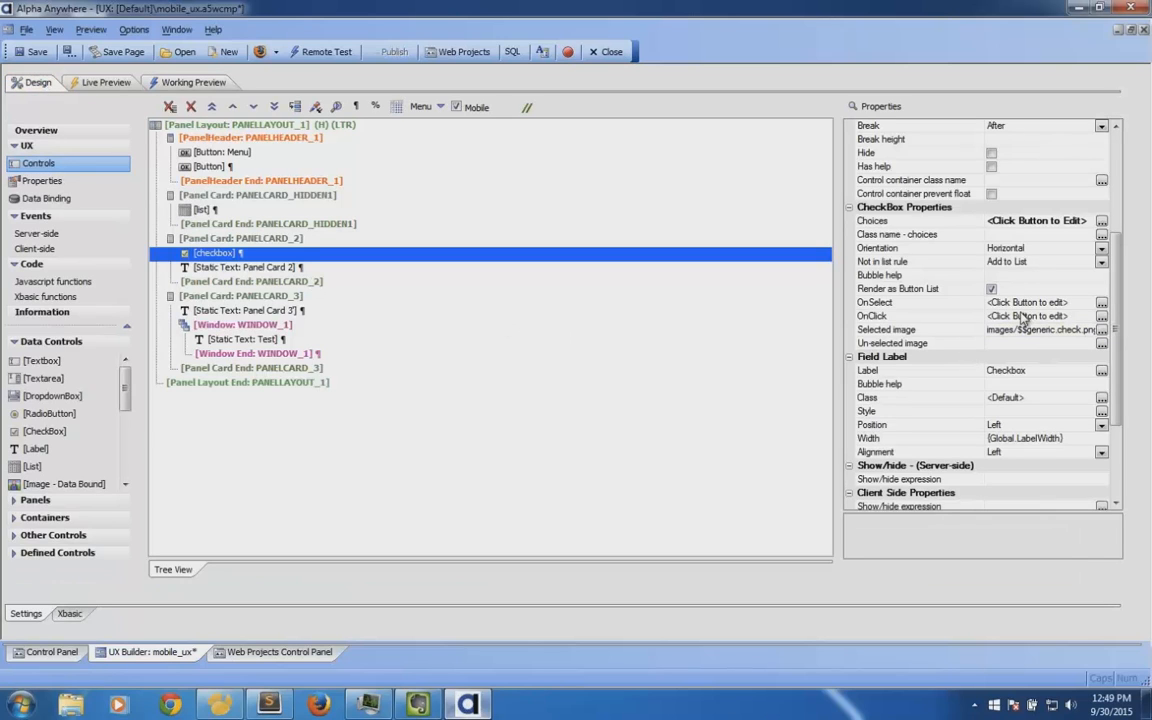
left_click(992, 247)
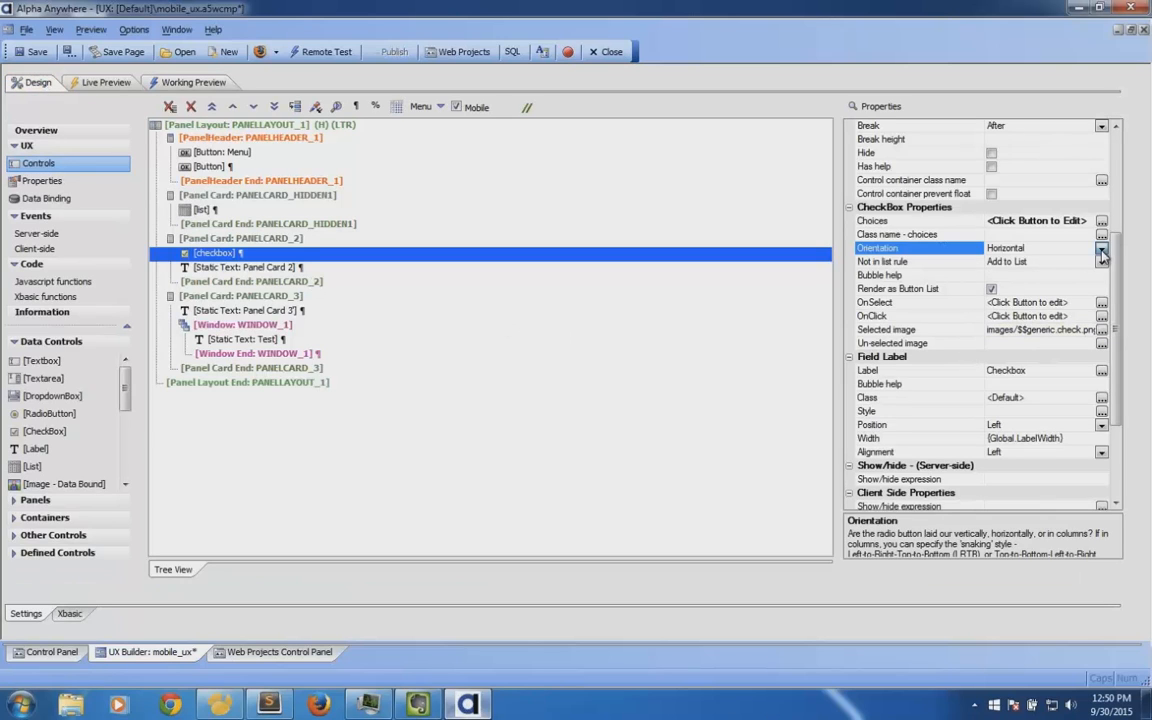
left_click(992, 247)
left_click(1003, 275)
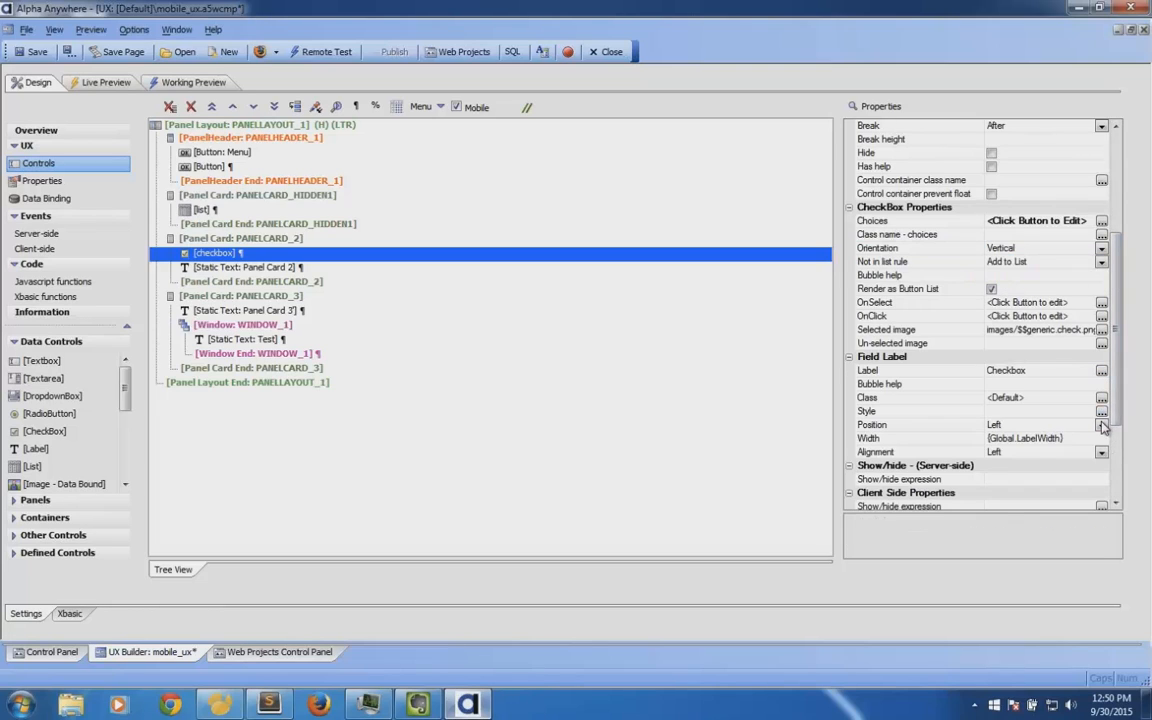
left_click(1101, 426)
left_click(1101, 426)
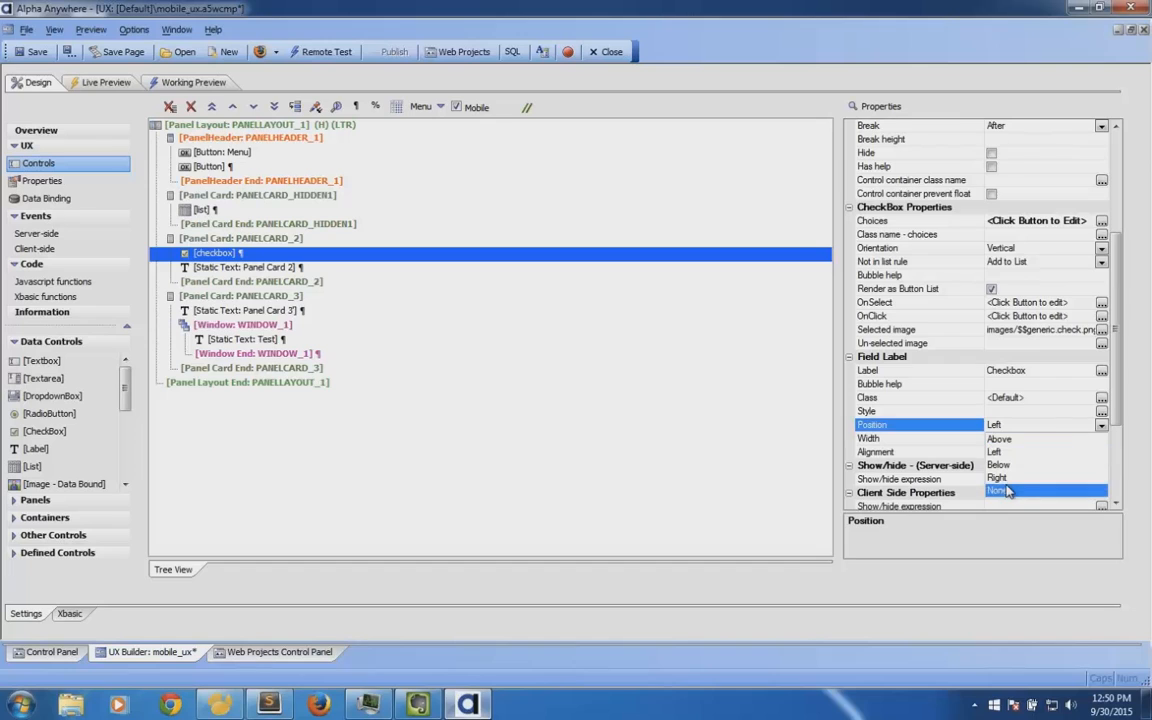
left_click(910, 488)
Save the component and test the vertical button list's Item B and Item A in the working preview
key("ctrl+s")
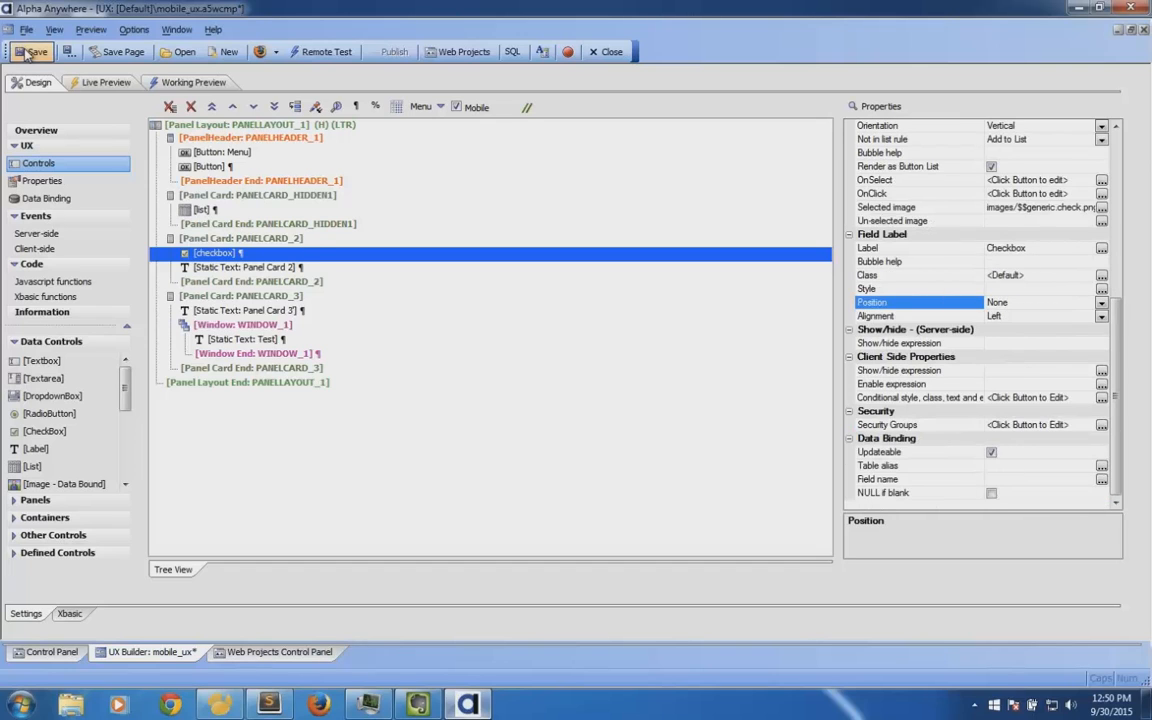
left_click(192, 84)
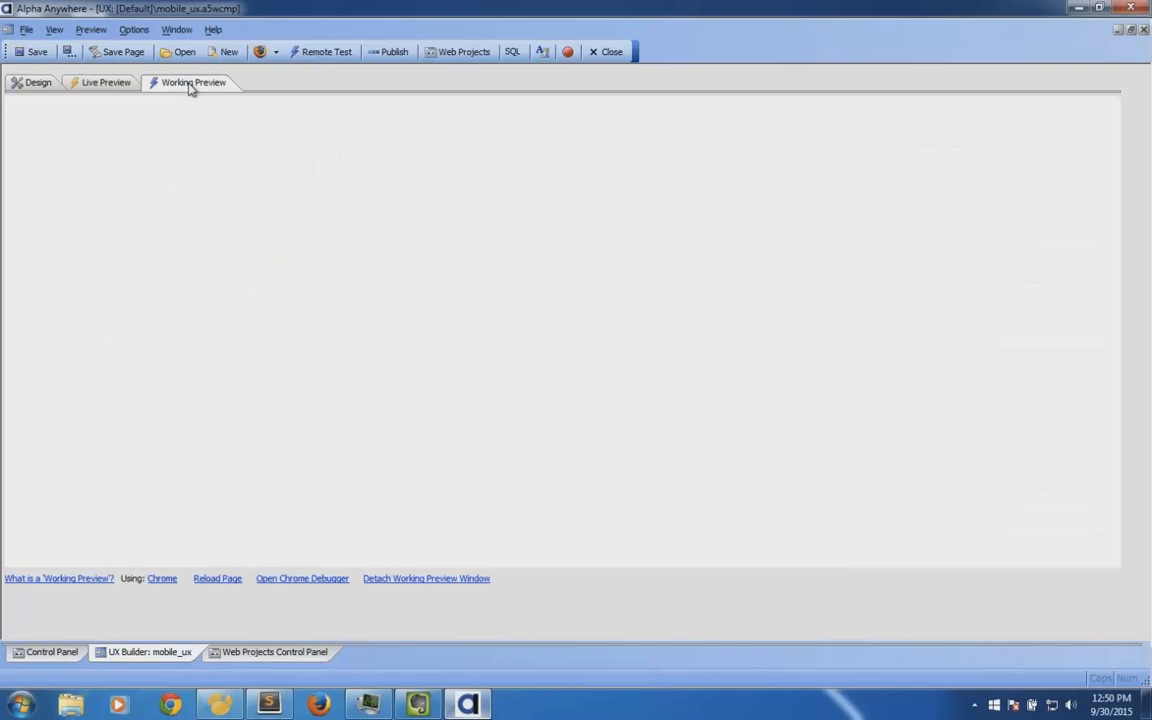
left_click(427, 219)
left_click(427, 205)
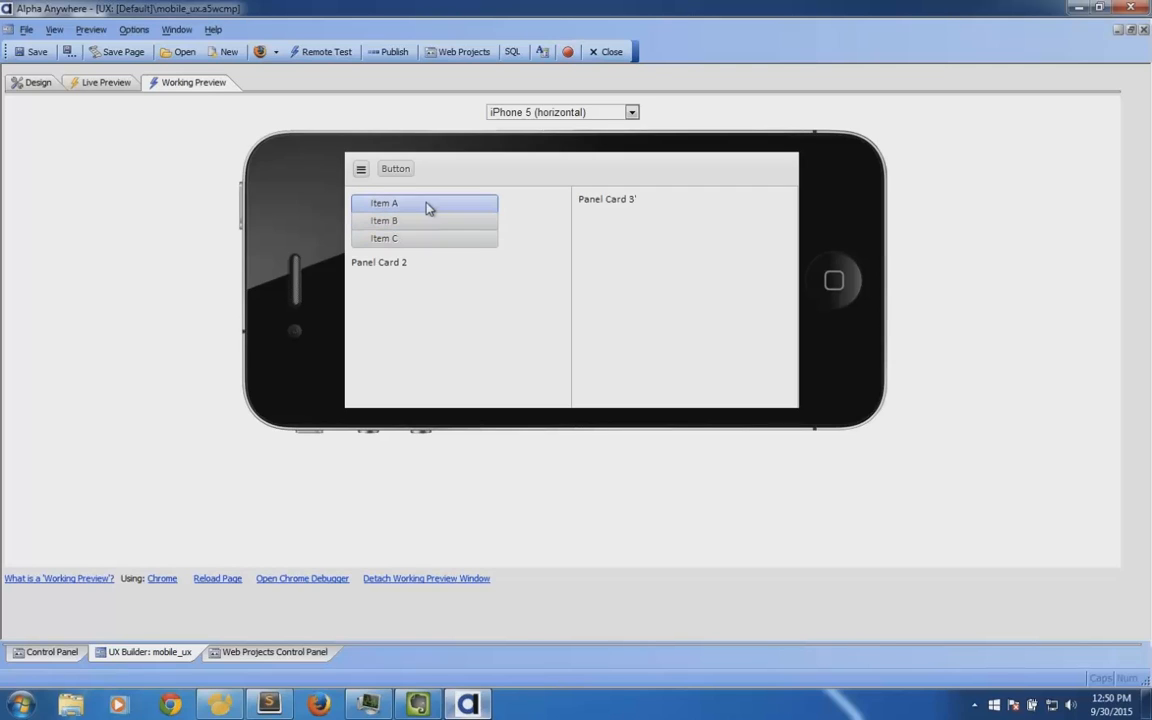
Toggle Item A, Item B and Item C repeatedly in the vertical button list to test their check marks
left_click(424, 210)
left_click(427, 222)
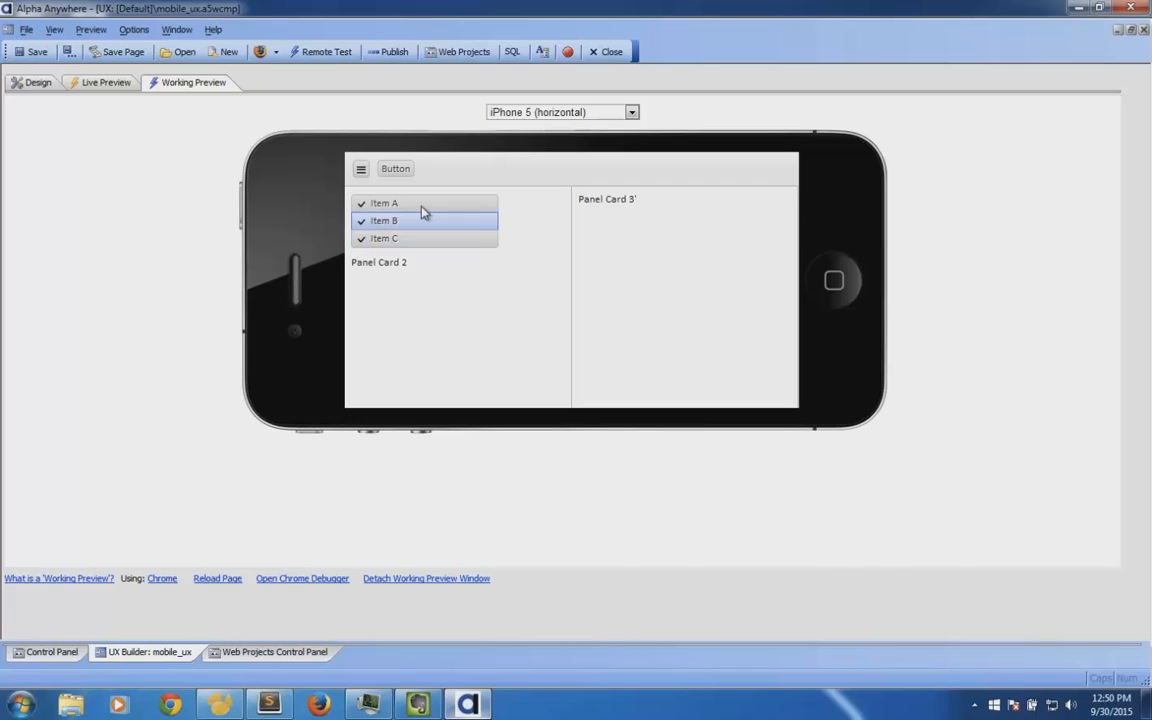
left_click(421, 205)
left_click(421, 221)
left_click(410, 205)
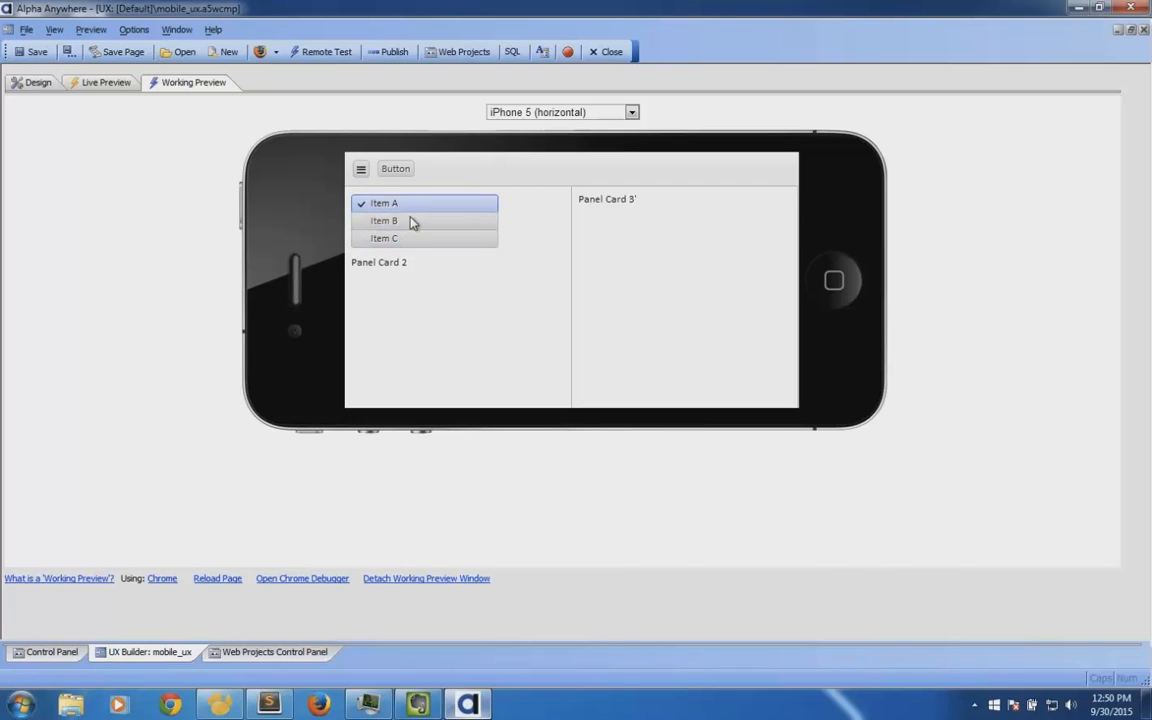
left_click(411, 234)
left_click(411, 221)
left_click(420, 205)
left_click(424, 236)
left_click(424, 203)
left_click(424, 220)
left_click(422, 208)
In the design view, move the checkbox down to the start of PANELCARD_3 and show the working preview
left_click(36, 84)
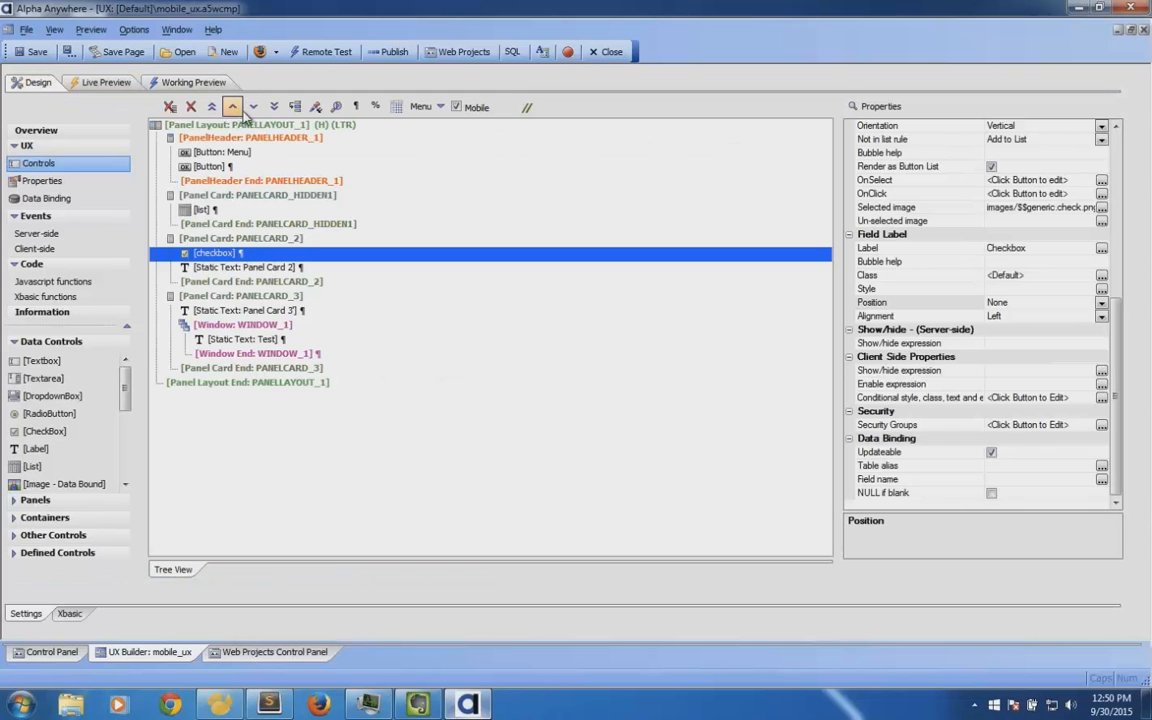
left_click(253, 107)
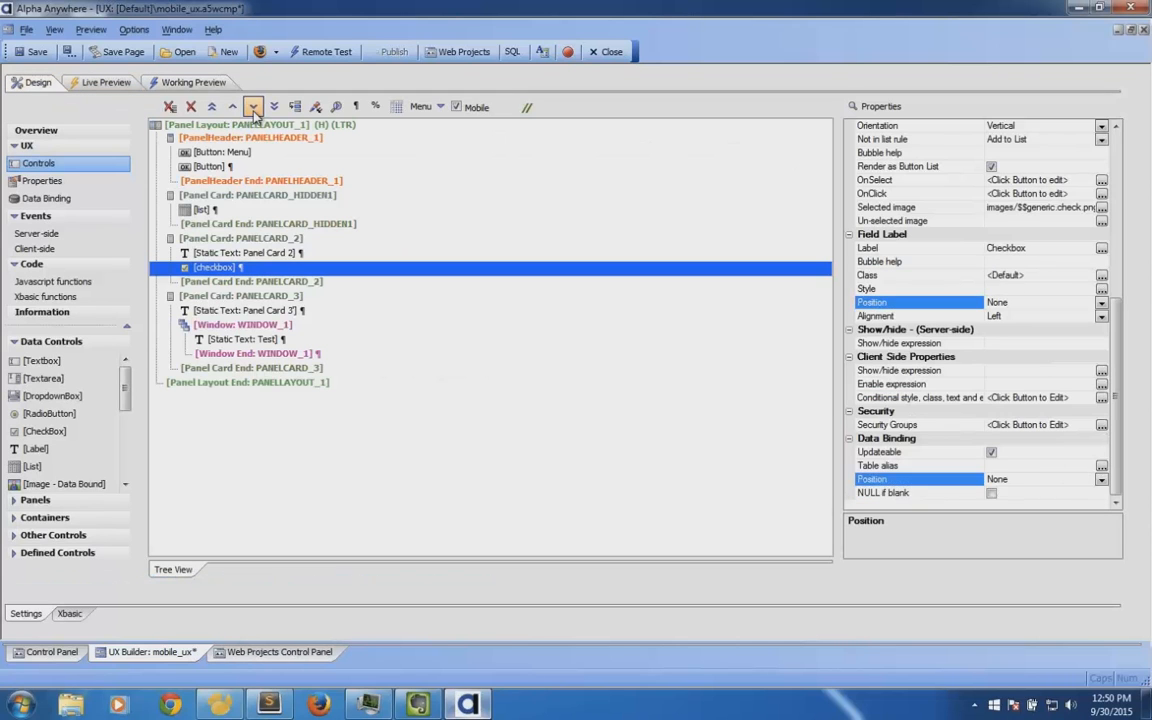
left_click(253, 107)
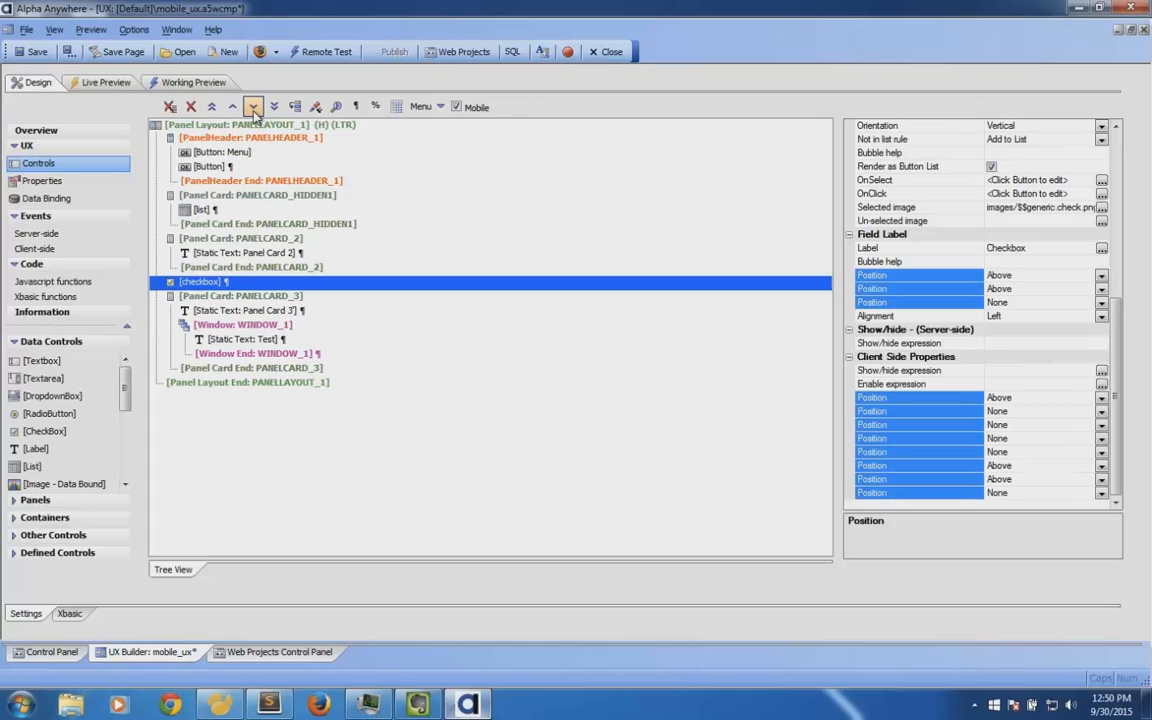
left_click(253, 107)
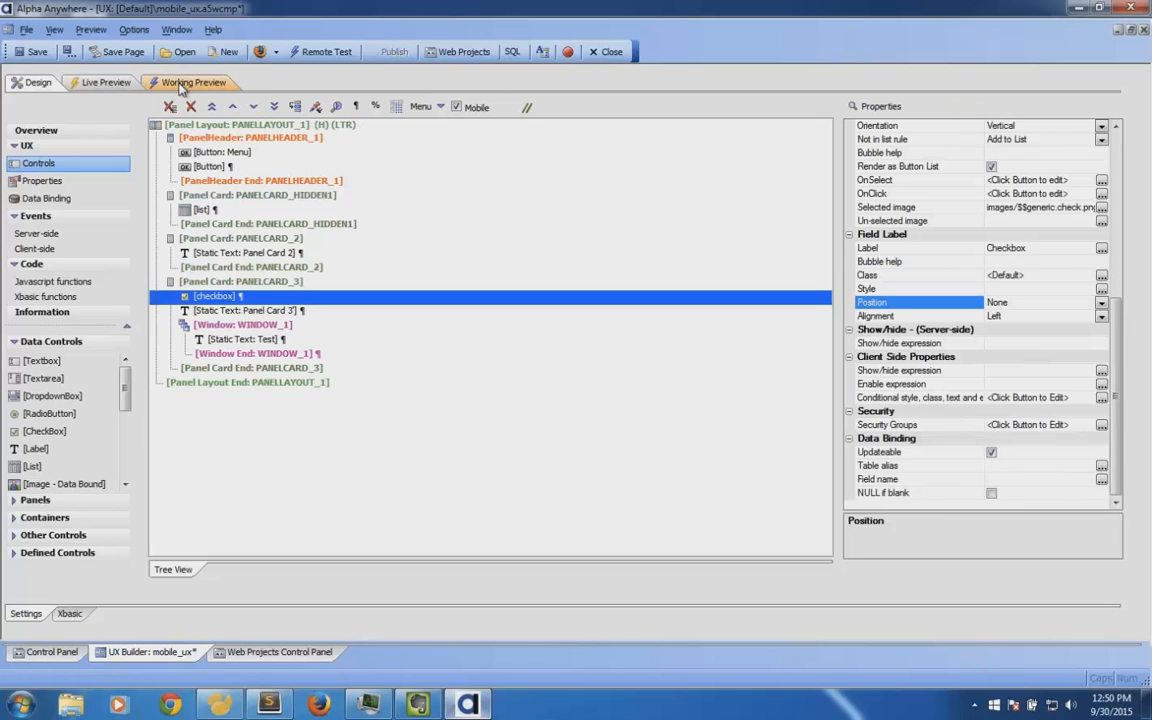
left_click(181, 86)
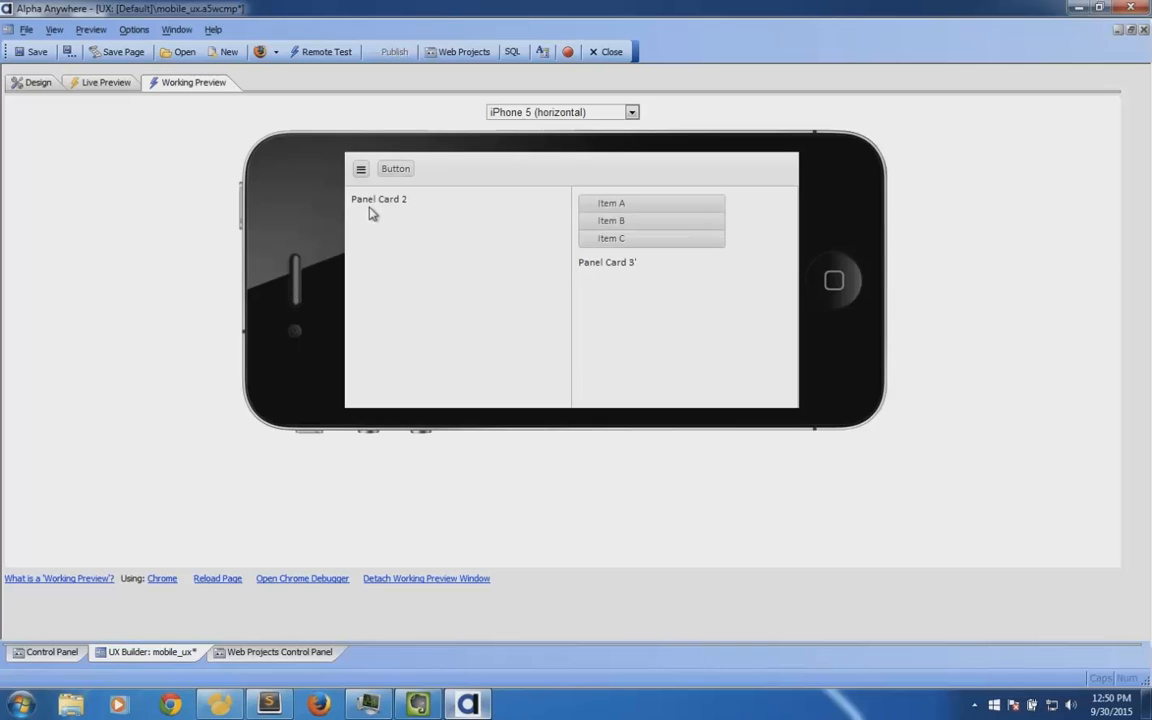
Back in the design, view the JavaScript editor of the checkbox's OnClick event and close it without entering code
left_click(32, 83)
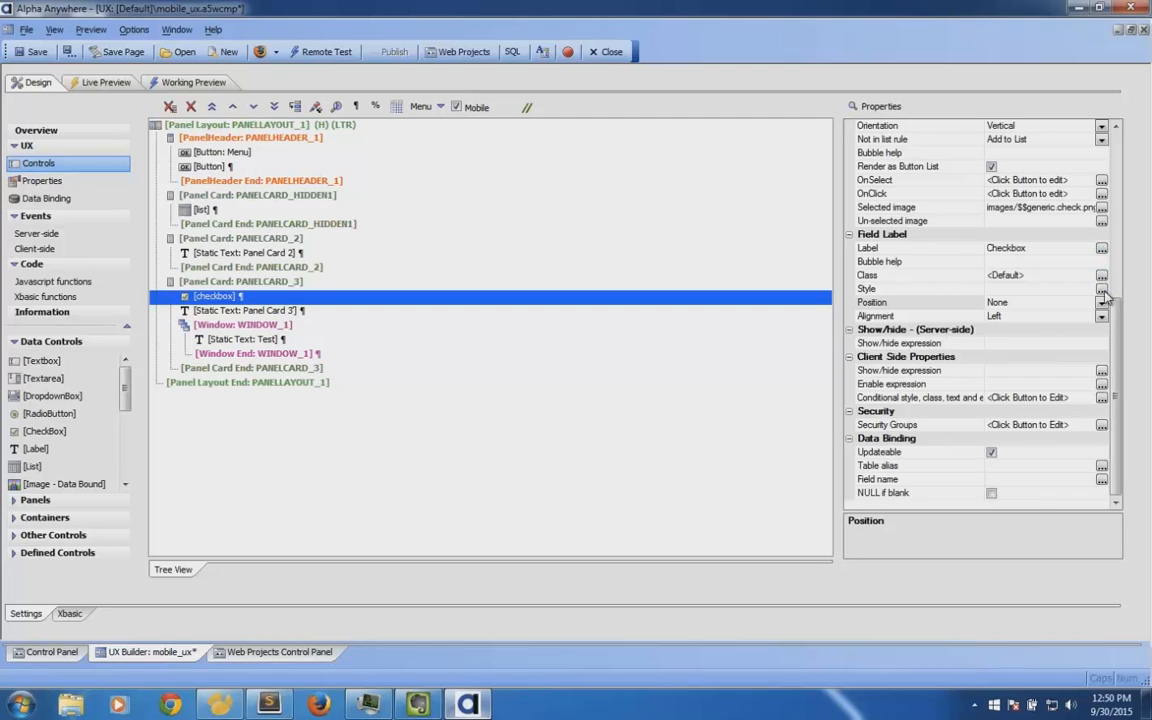
scroll(1000, 280, "up", 3)
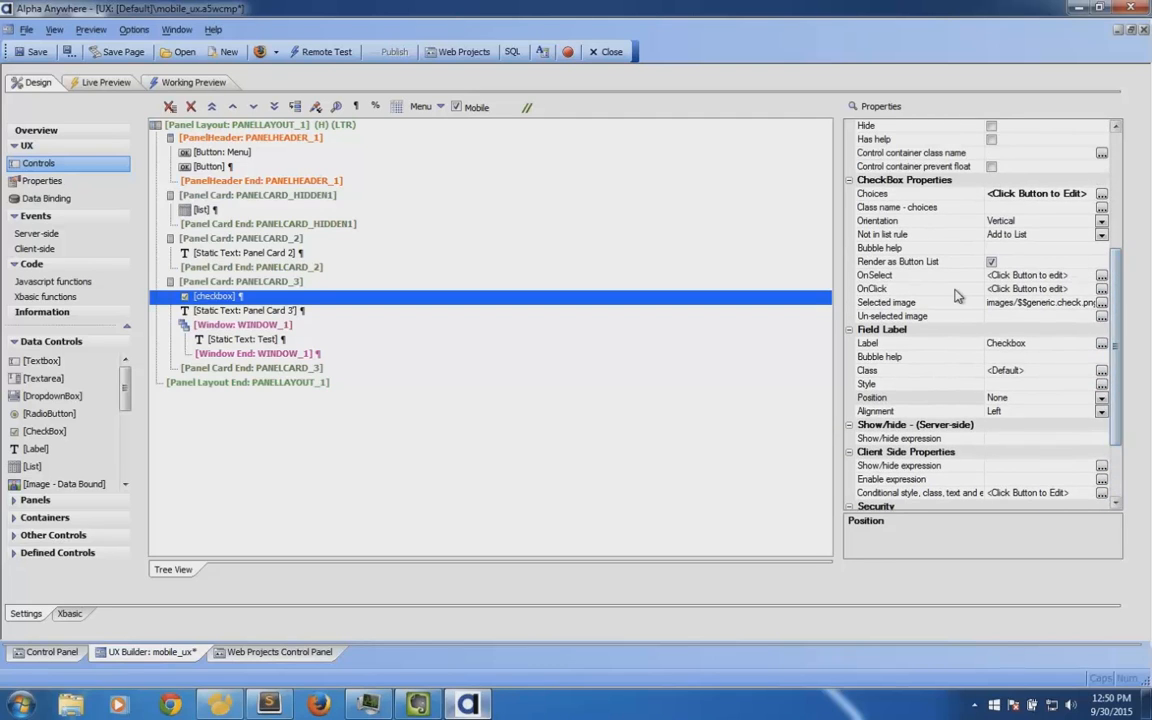
left_click(931, 289)
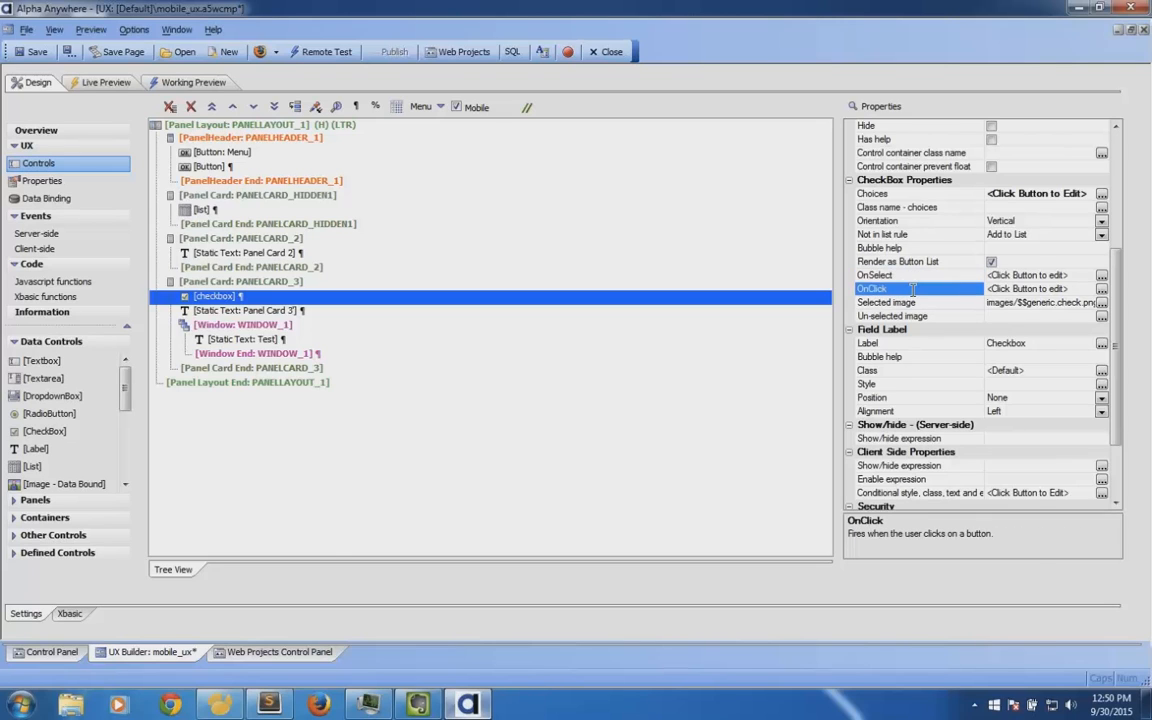
double_click(912, 290)
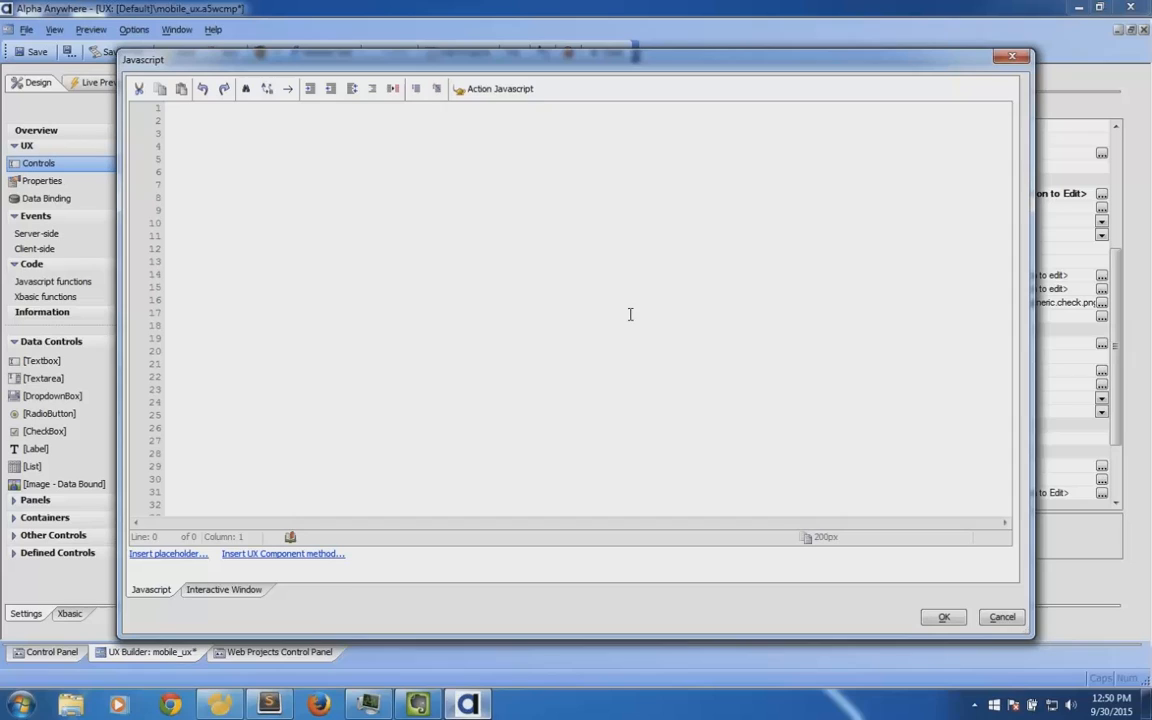
left_click(1001, 618)
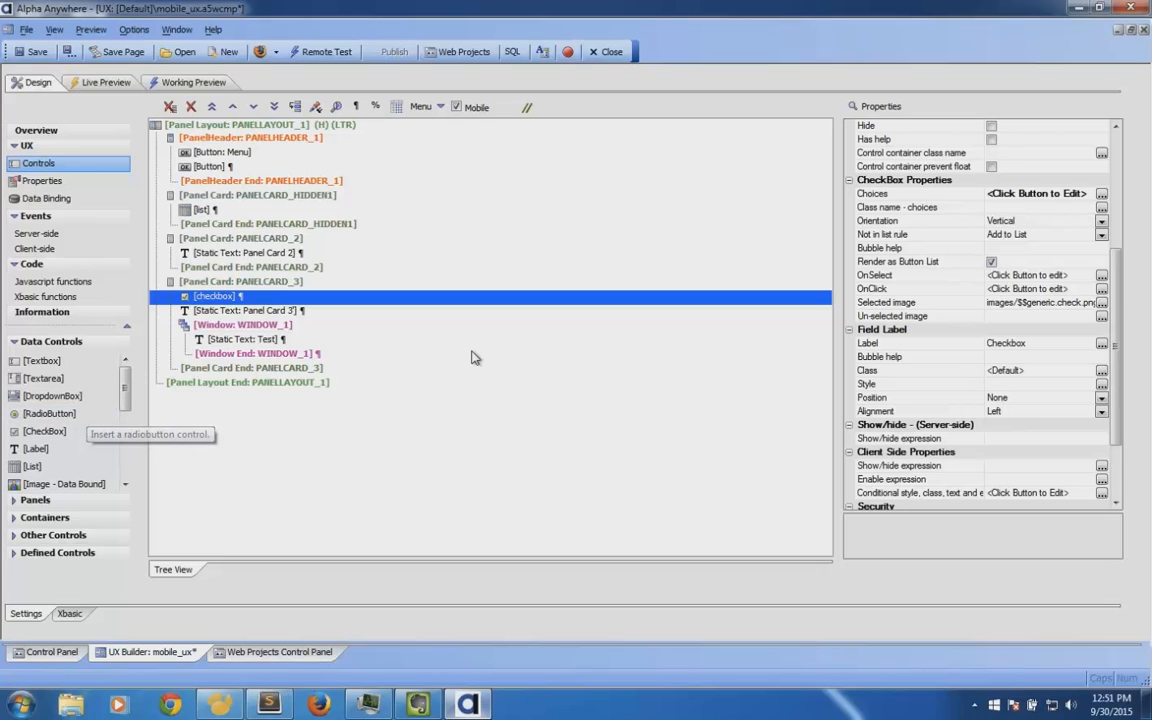
Review the descriptions of the checkbox's OnClick, Selected image and Un-selected image properties
left_click(889, 289)
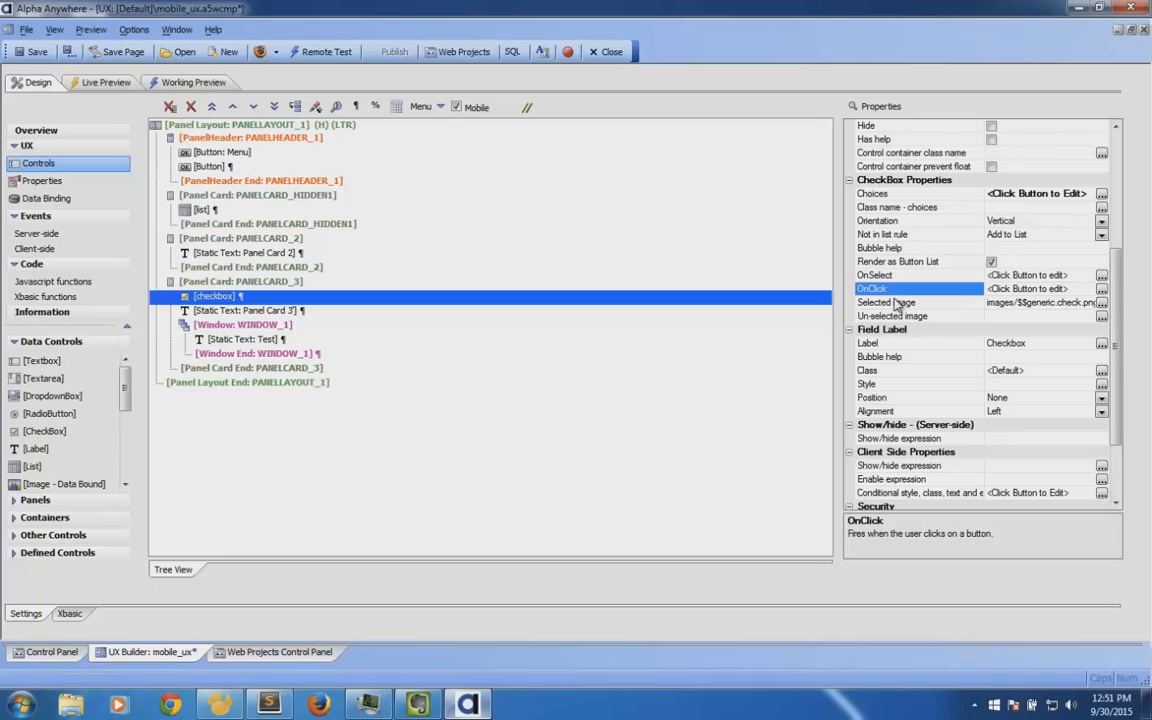
left_click(897, 303)
left_click(935, 315)
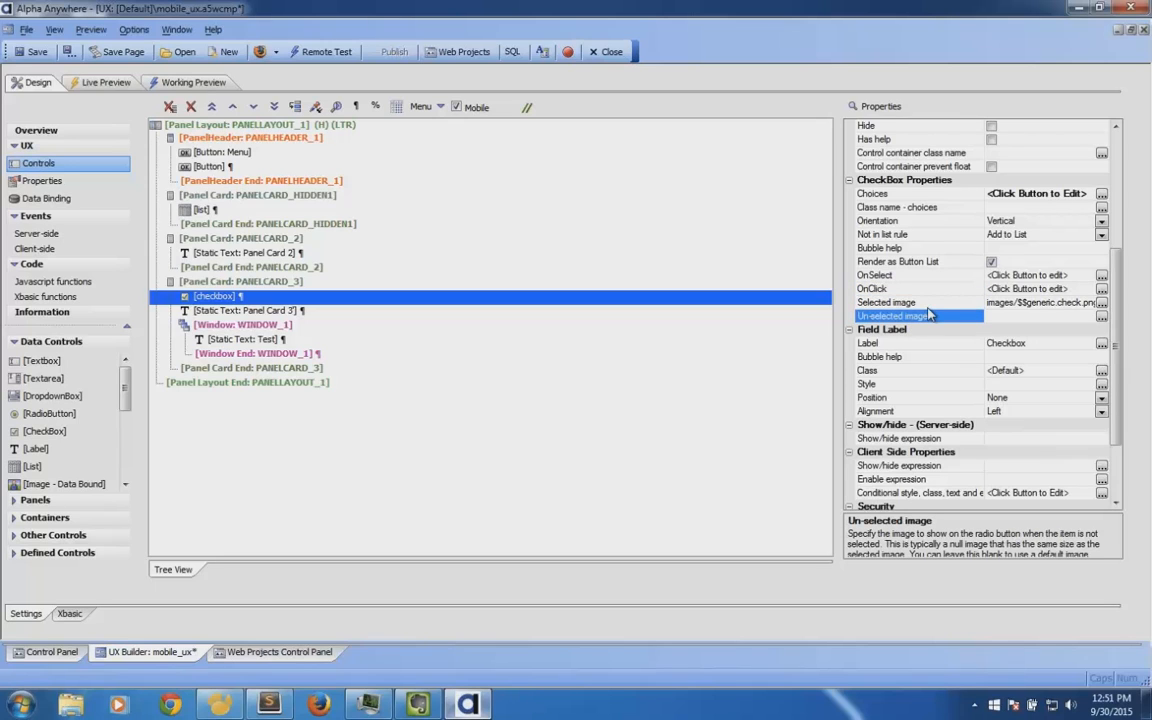
left_click(930, 302)
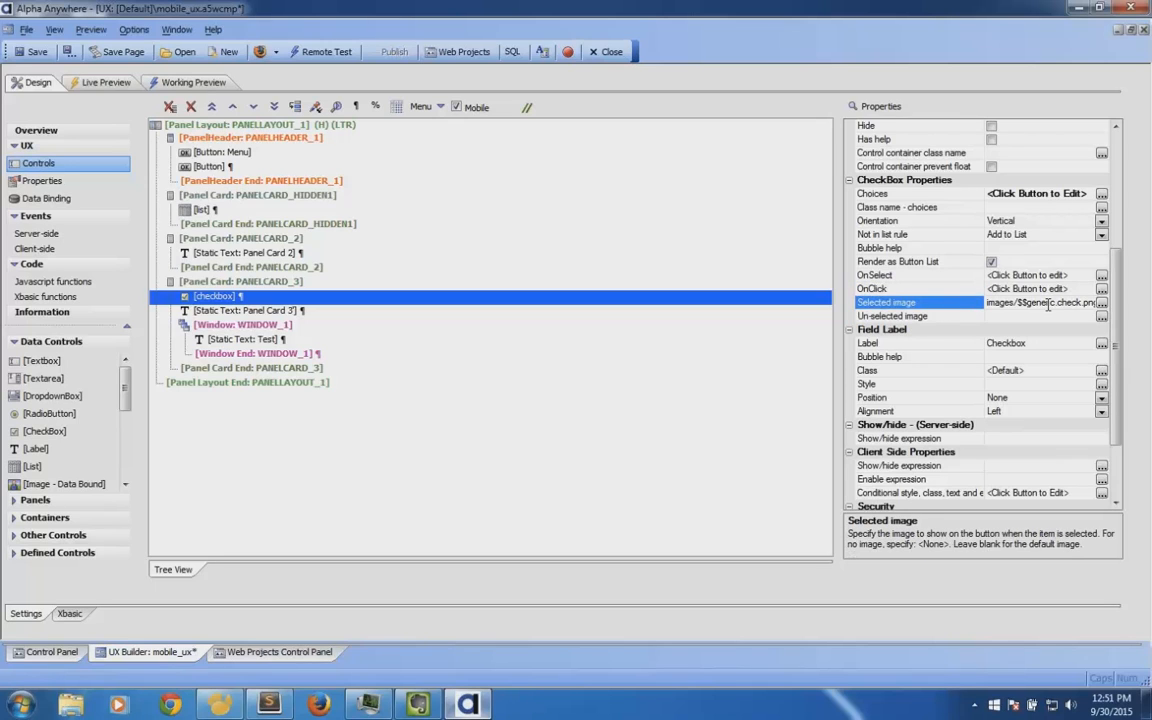
Try to clear the built-in image name for the checkbox's Selected image, and leave the image settings without applying
left_click(1101, 303)
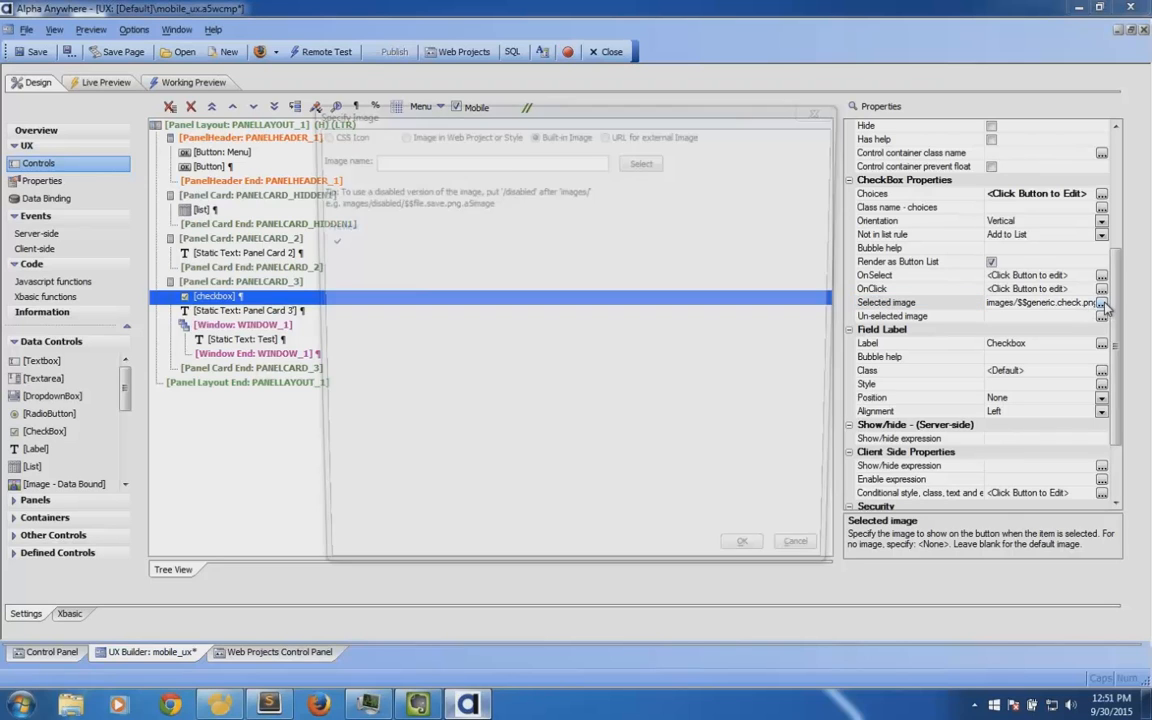
left_click_drag(568, 158, 230, 163)
key("Delete")
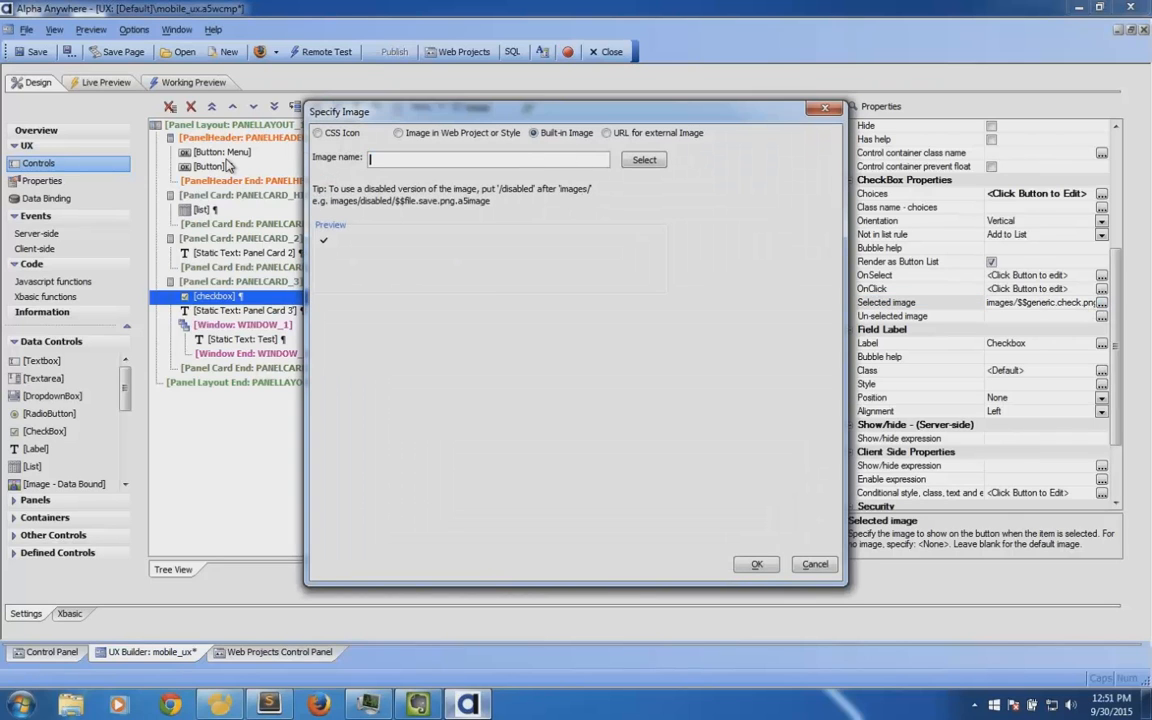
left_click(757, 564)
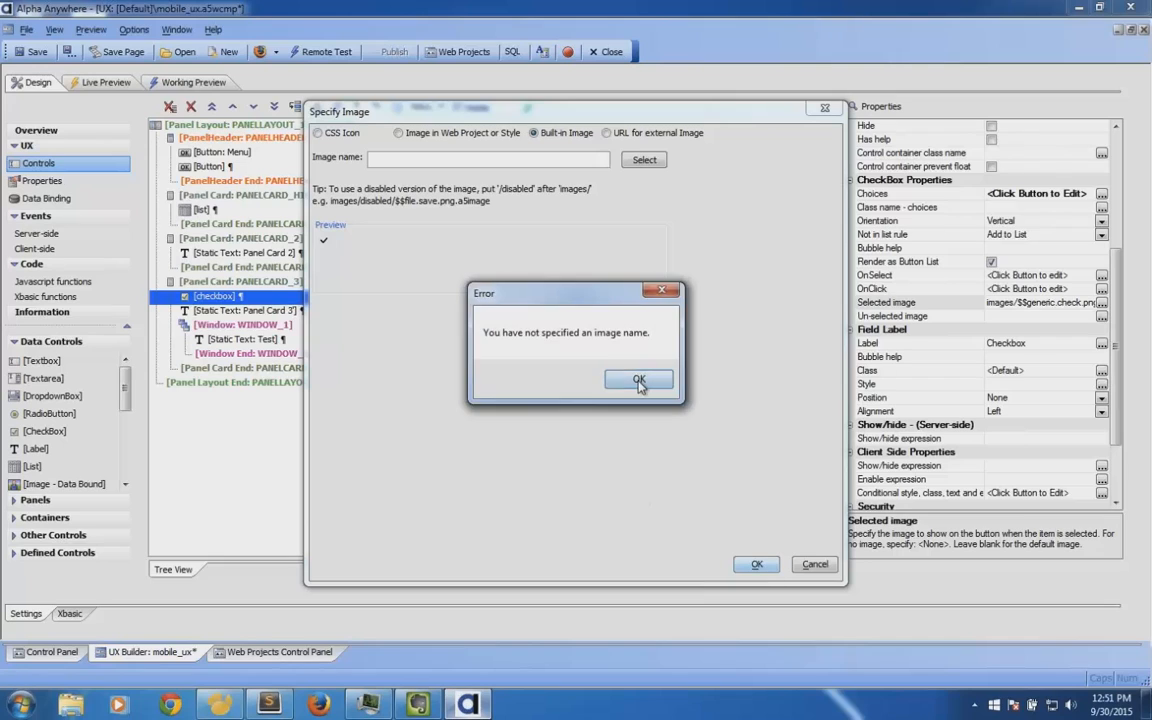
left_click(638, 381)
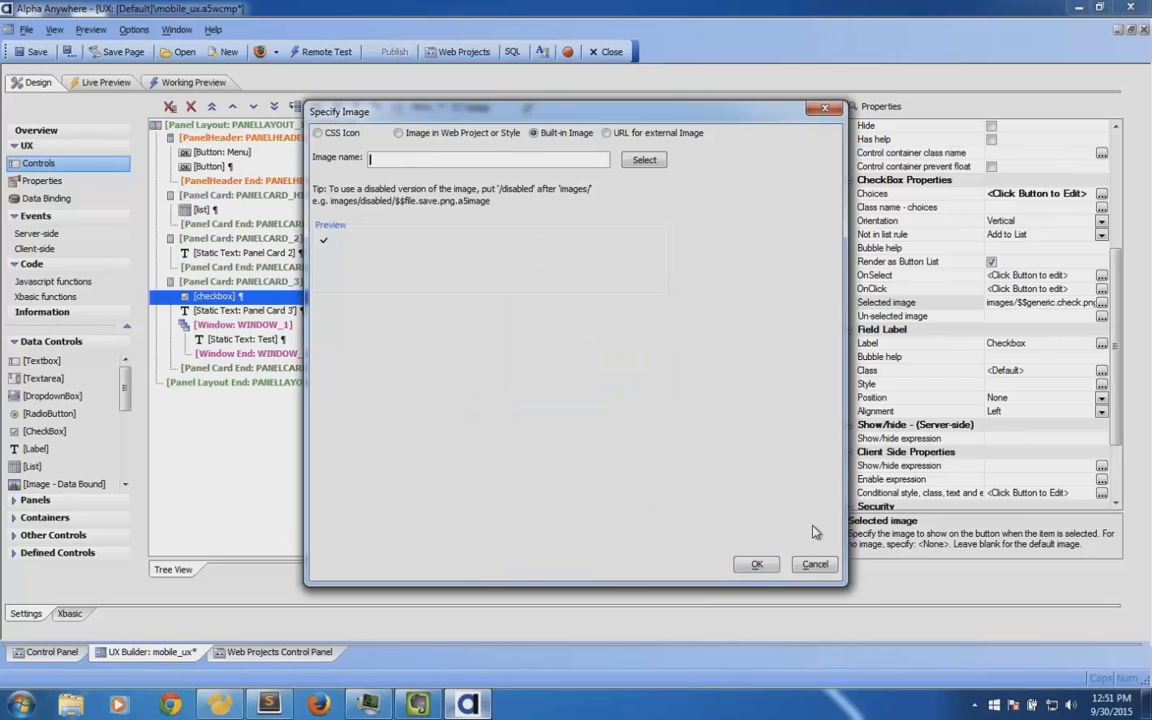
left_click(815, 564)
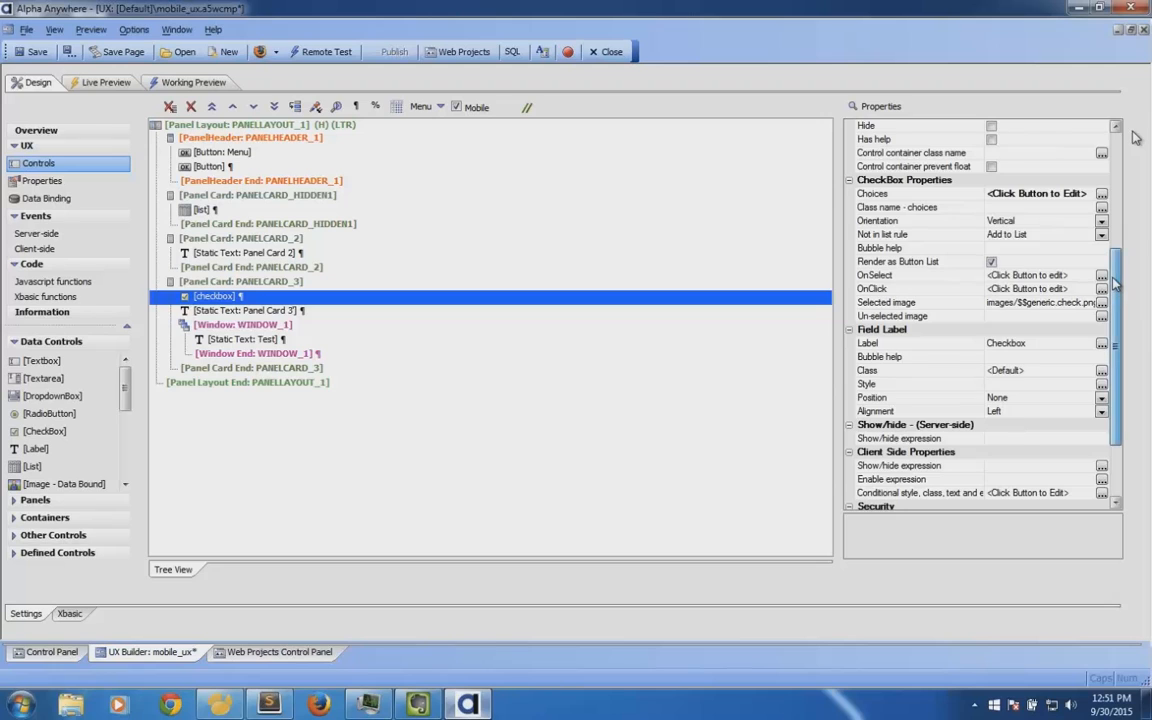
Examine the second header button's event properties, comparing the touch, mouse and pointer click event with the standard JavaScript onClick event
scroll(1116, 287, "up", 2)
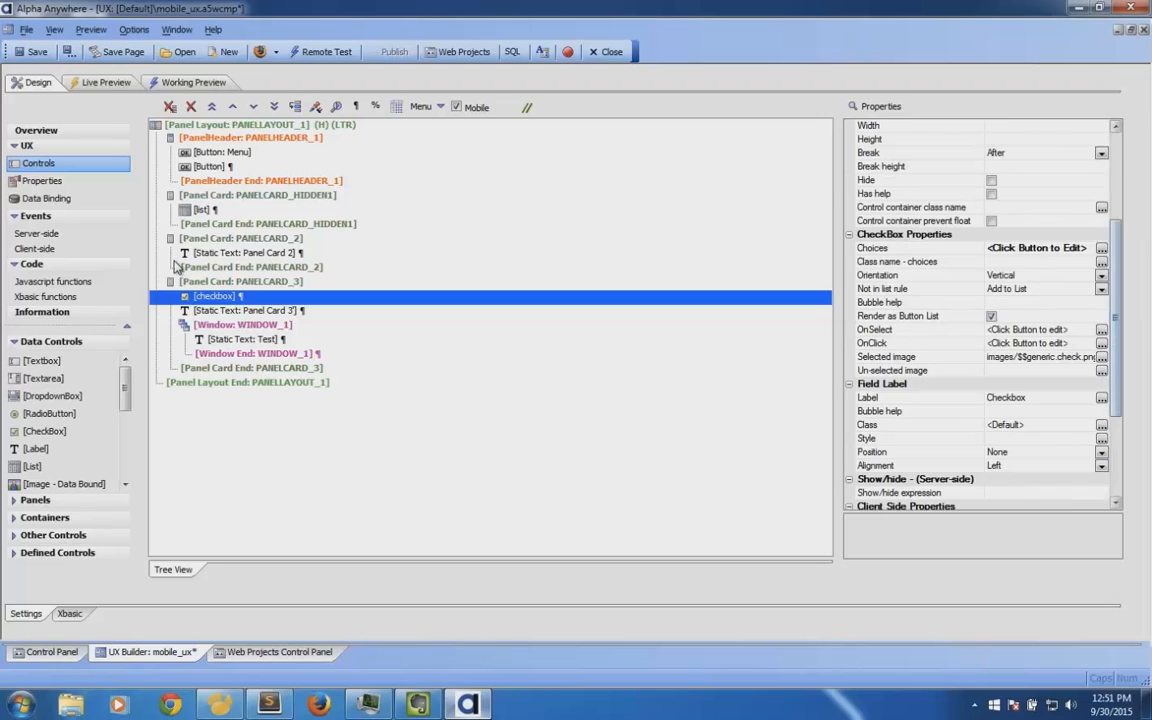
left_click(198, 165)
scroll(1133, 325, "down", 9)
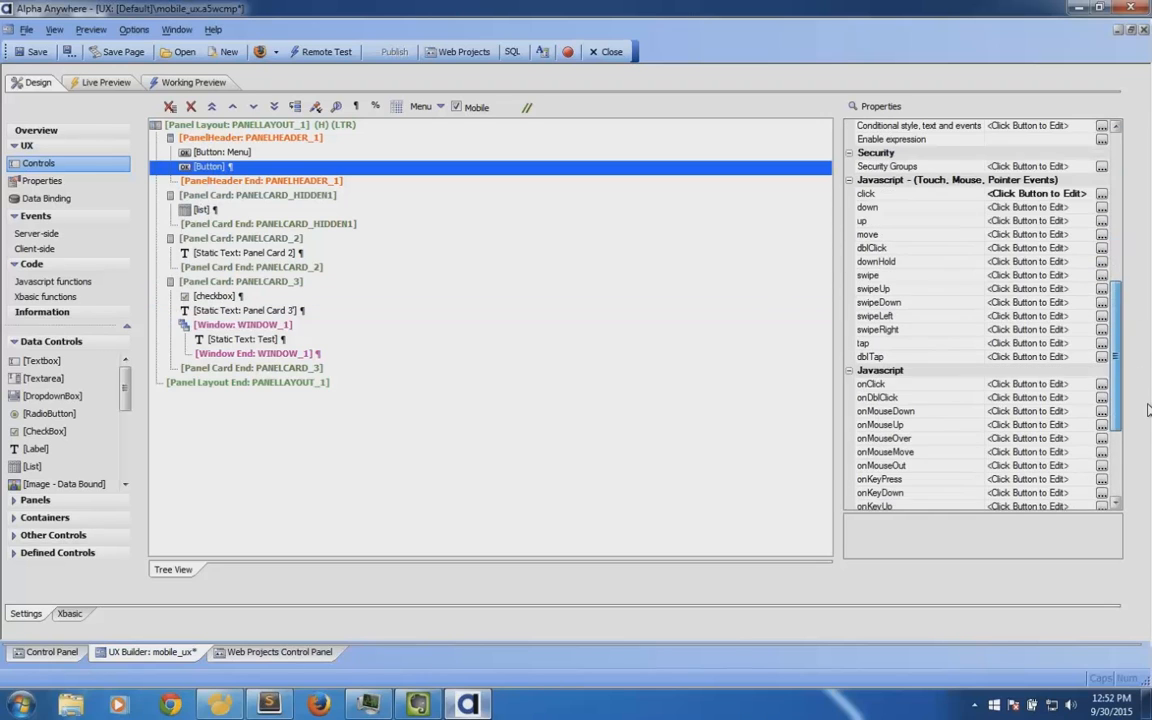
scroll(1148, 410, "down", 2)
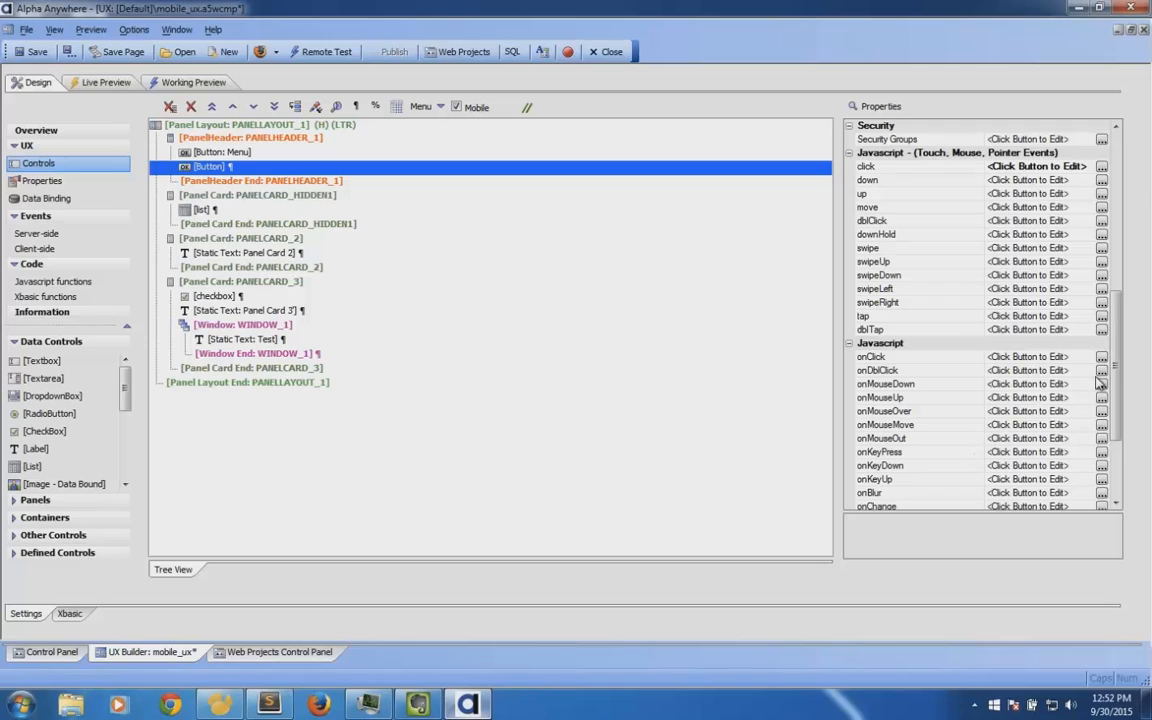
scroll(1118, 400, "down", 1)
scroll(1118, 400, "down", 1)
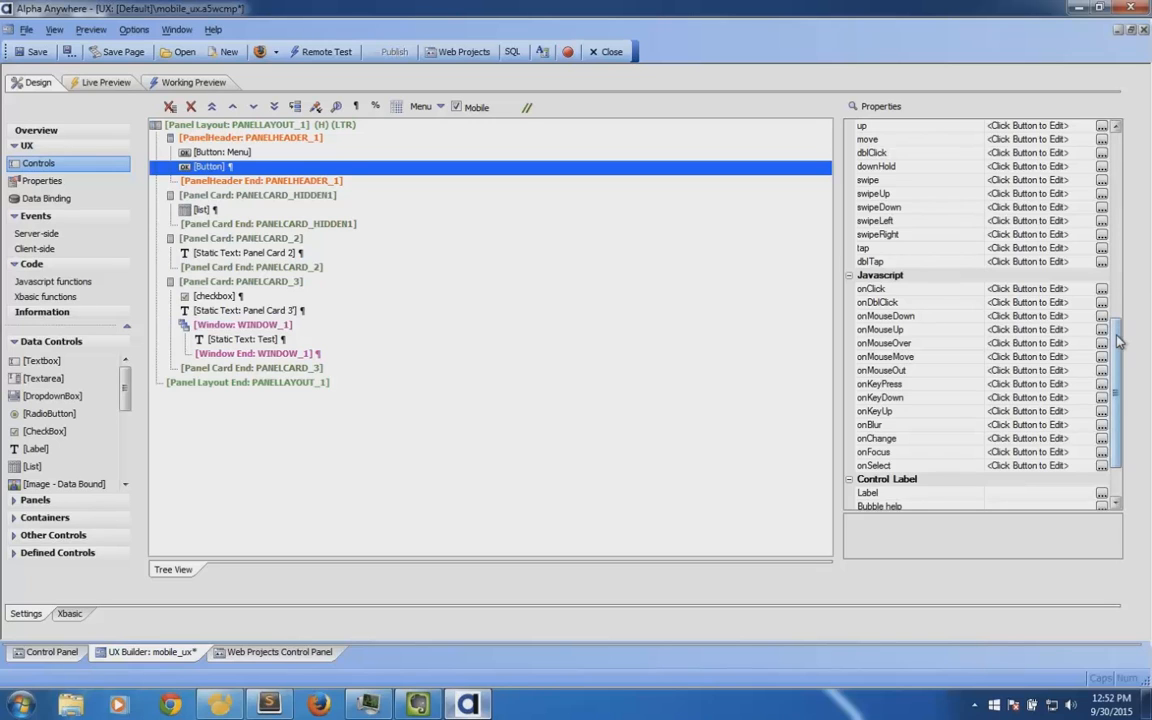
scroll(1120, 340, "up", 3)
left_click(898, 398)
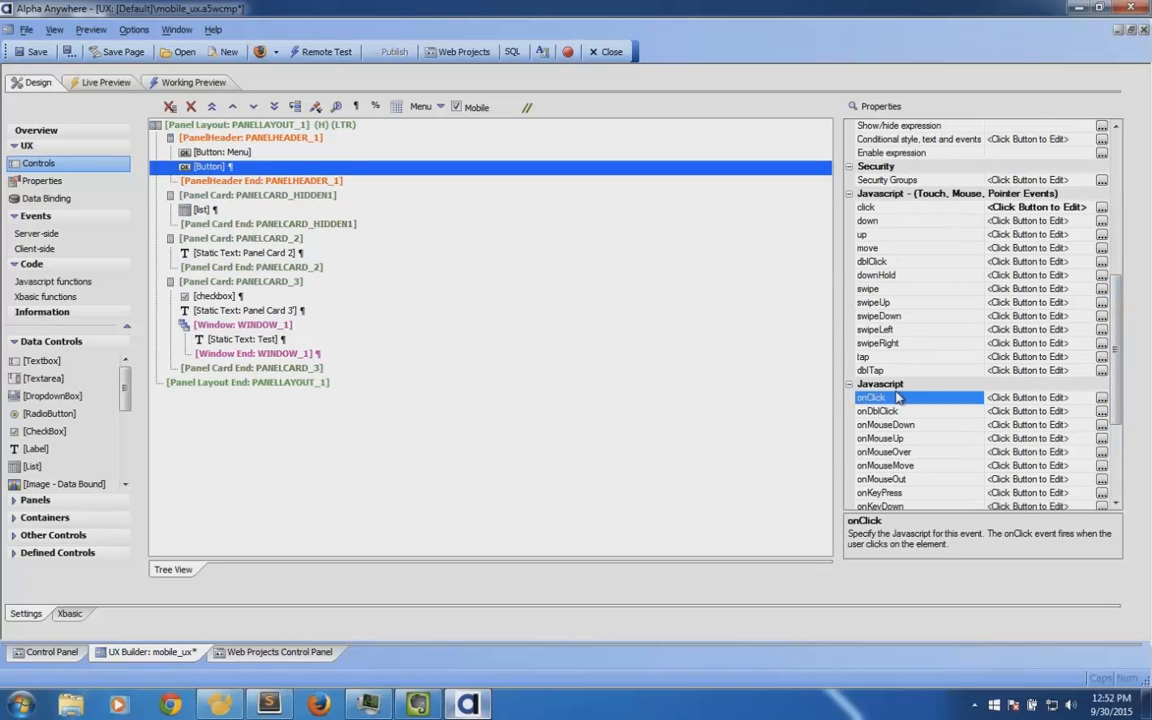
left_click(910, 206)
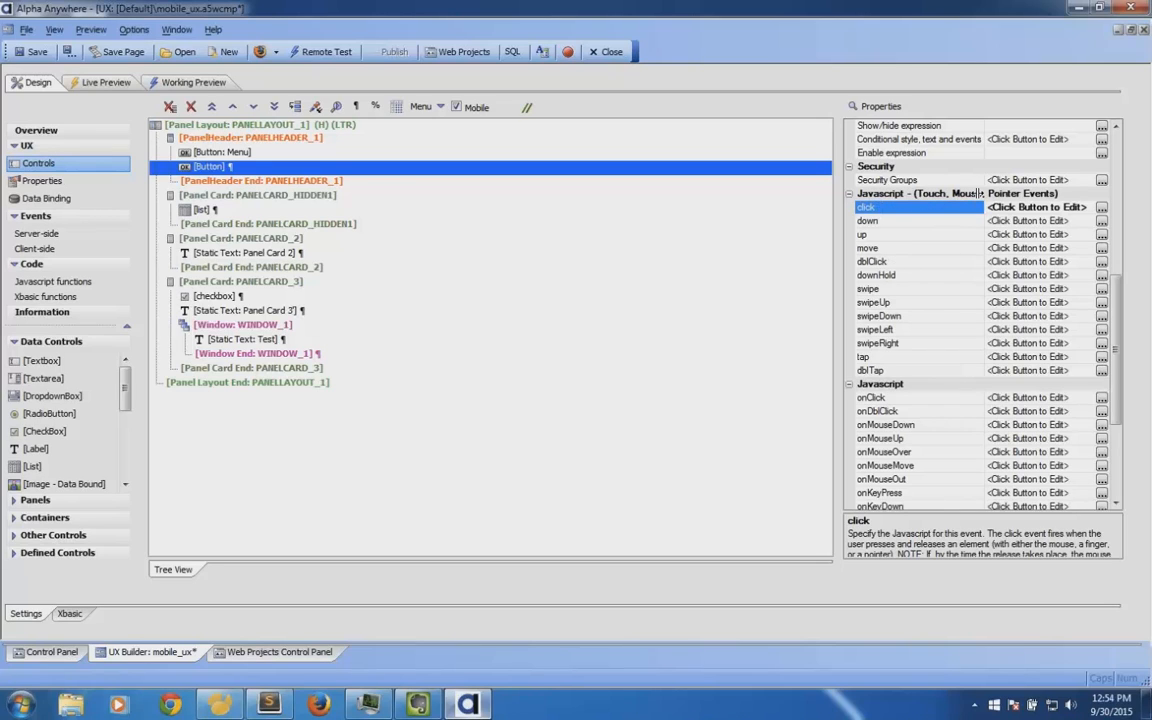
left_click(905, 398)
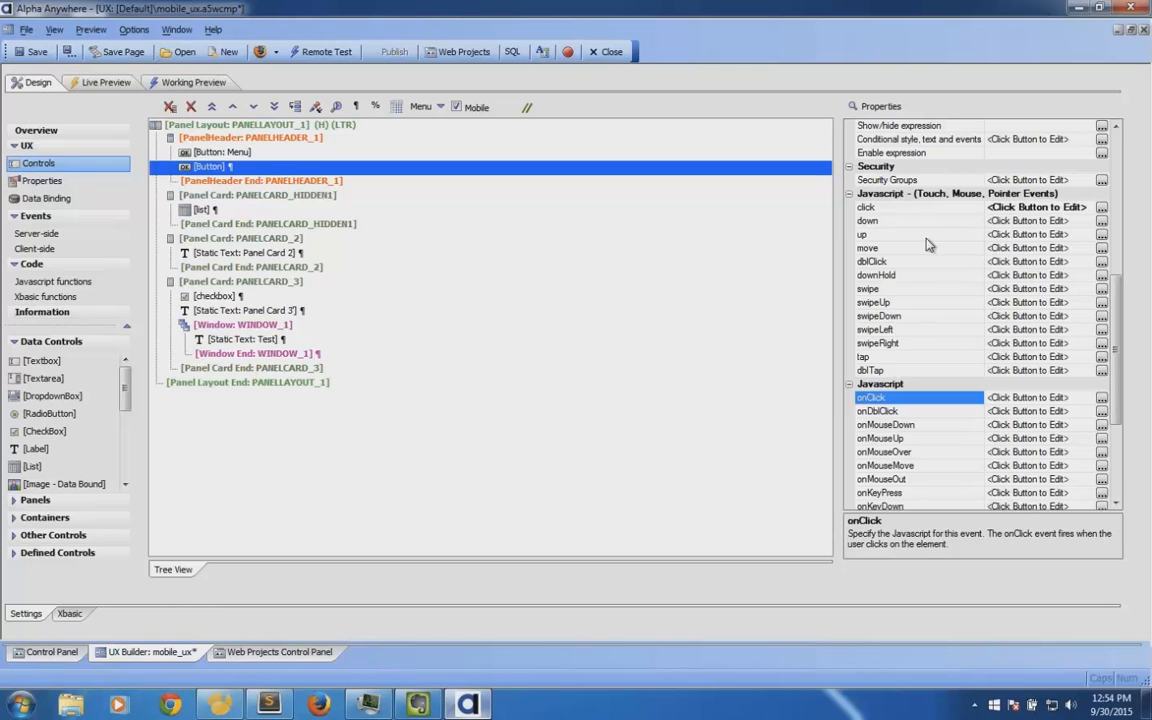
left_click(915, 208)
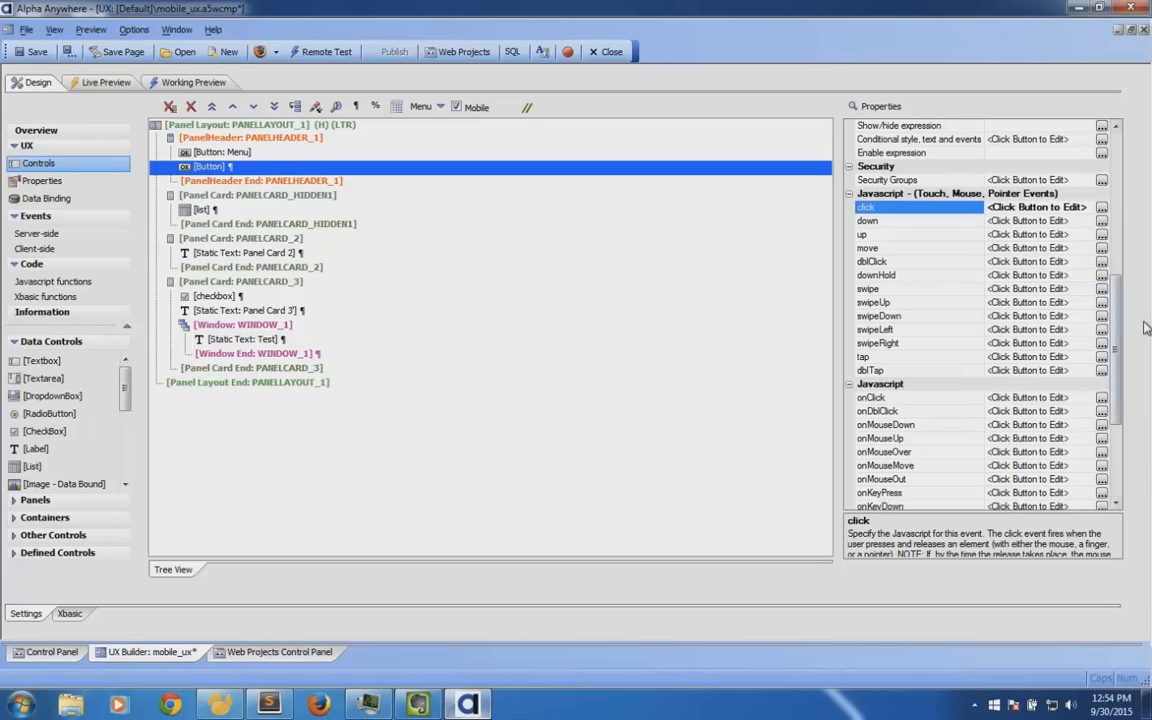
Review the header button's onKeyPress and onKeyDown events and return to its click event
scroll(1005, 300, "down", 3)
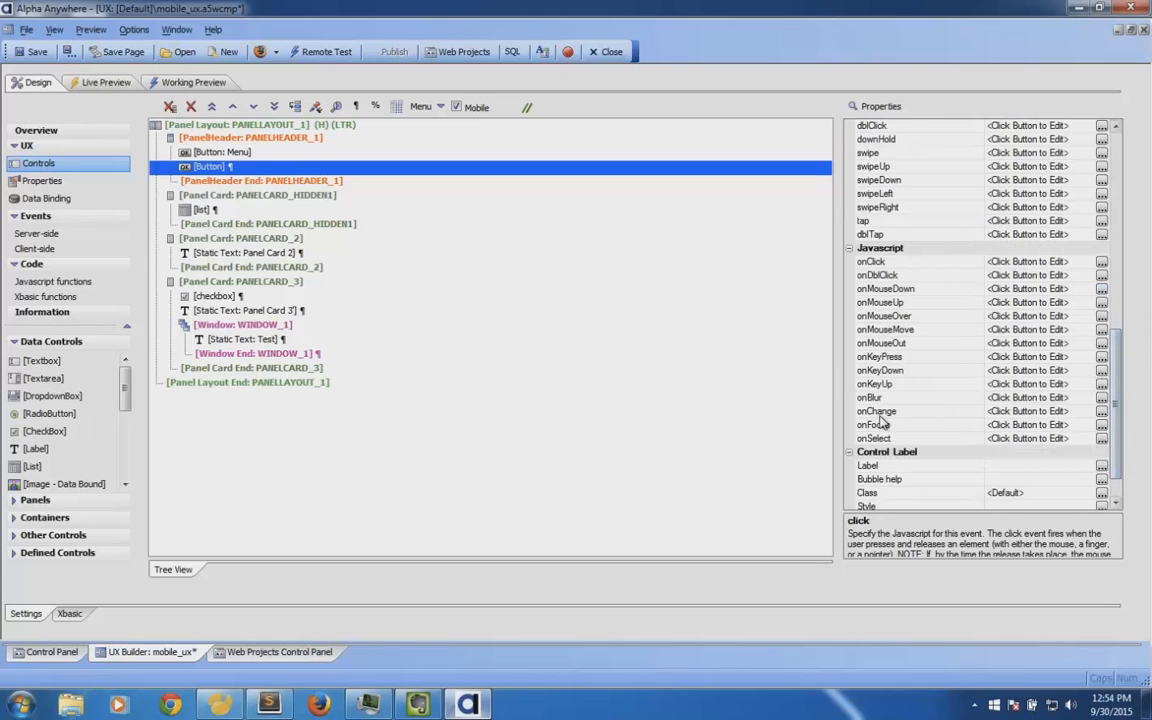
left_click(890, 358)
left_click(895, 370)
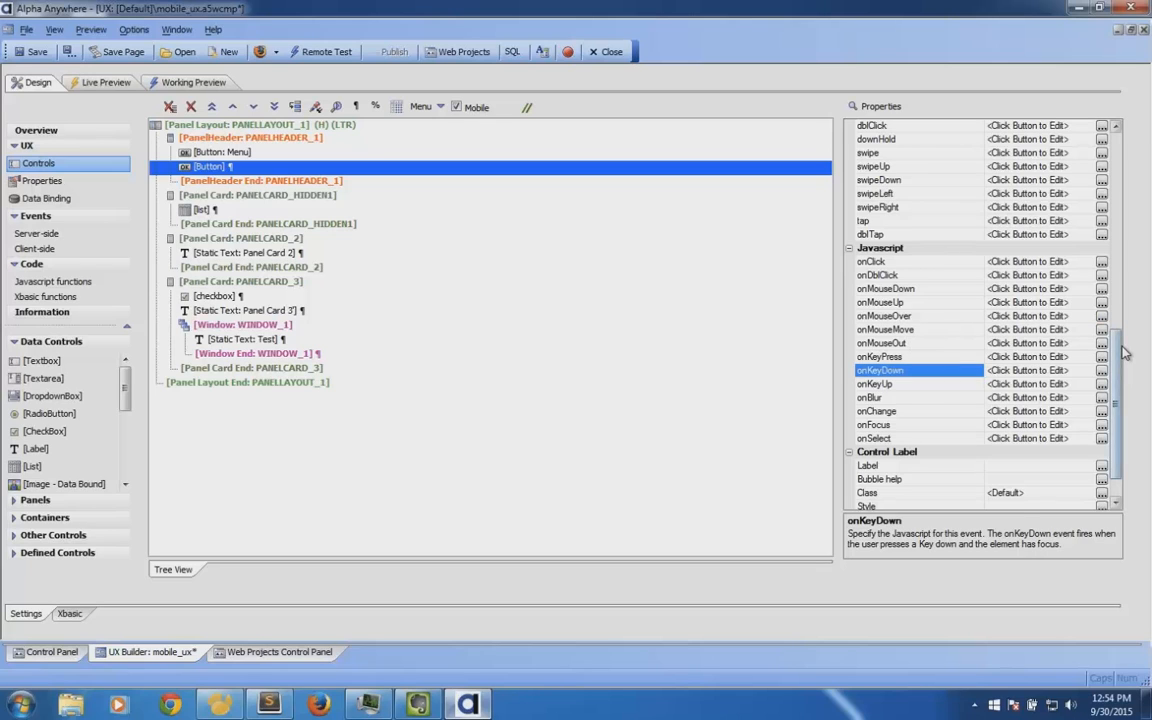
scroll(1100, 330, "up", 5)
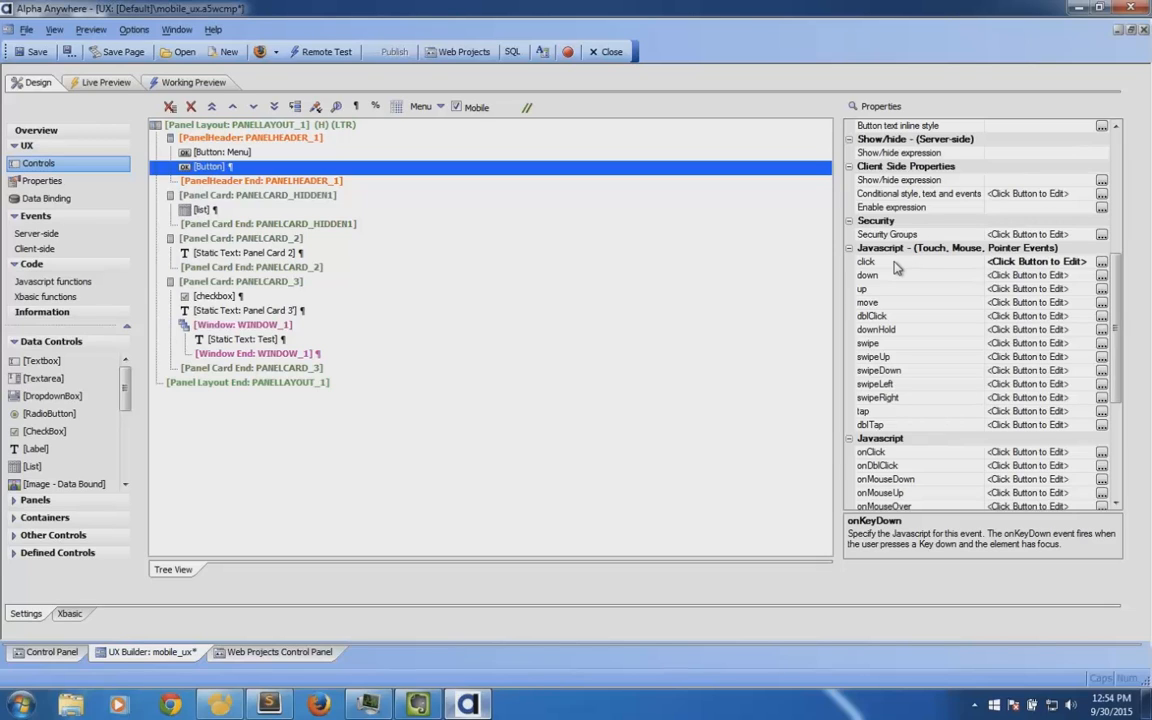
left_click(895, 262)
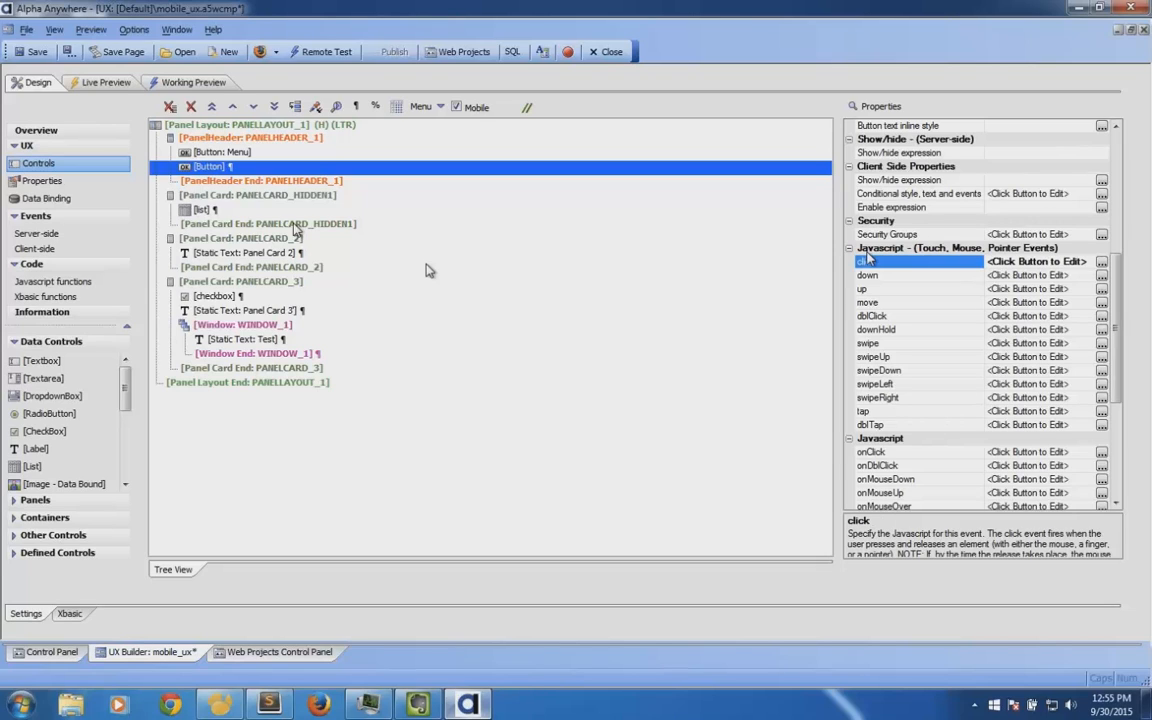
Move the checkbox control from PANELCARD_3 up into PANELHEADER_1, between the Menu button and the second button
left_click(213, 296)
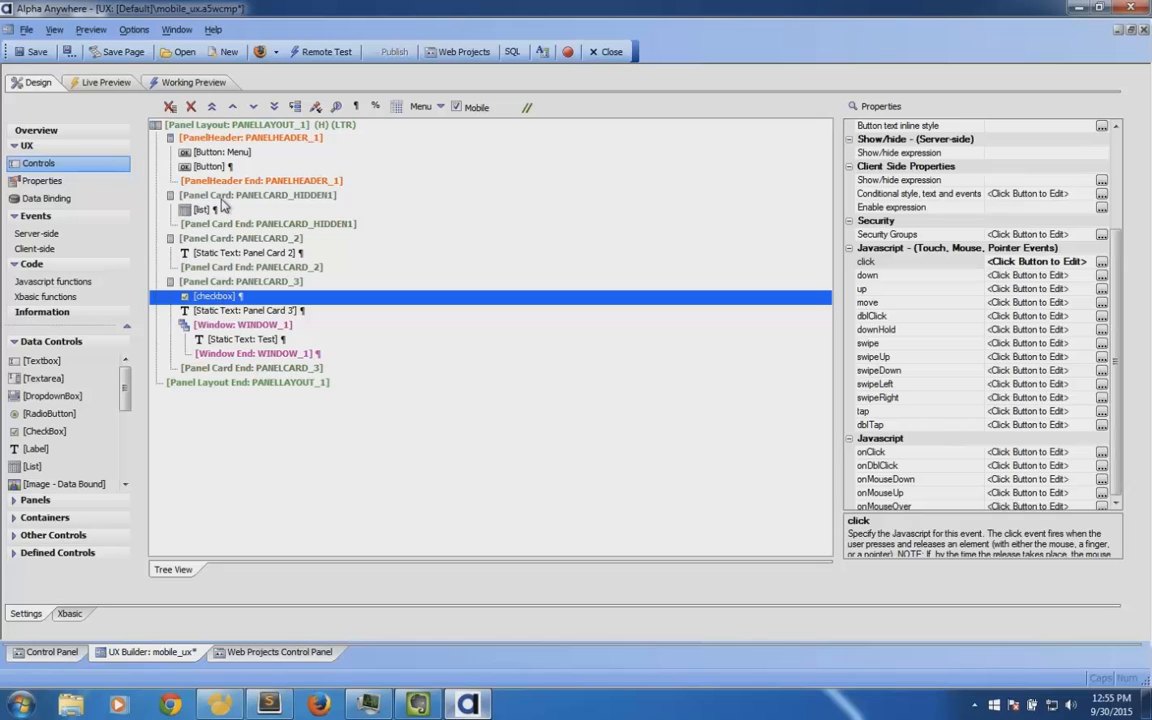
left_click(232, 107)
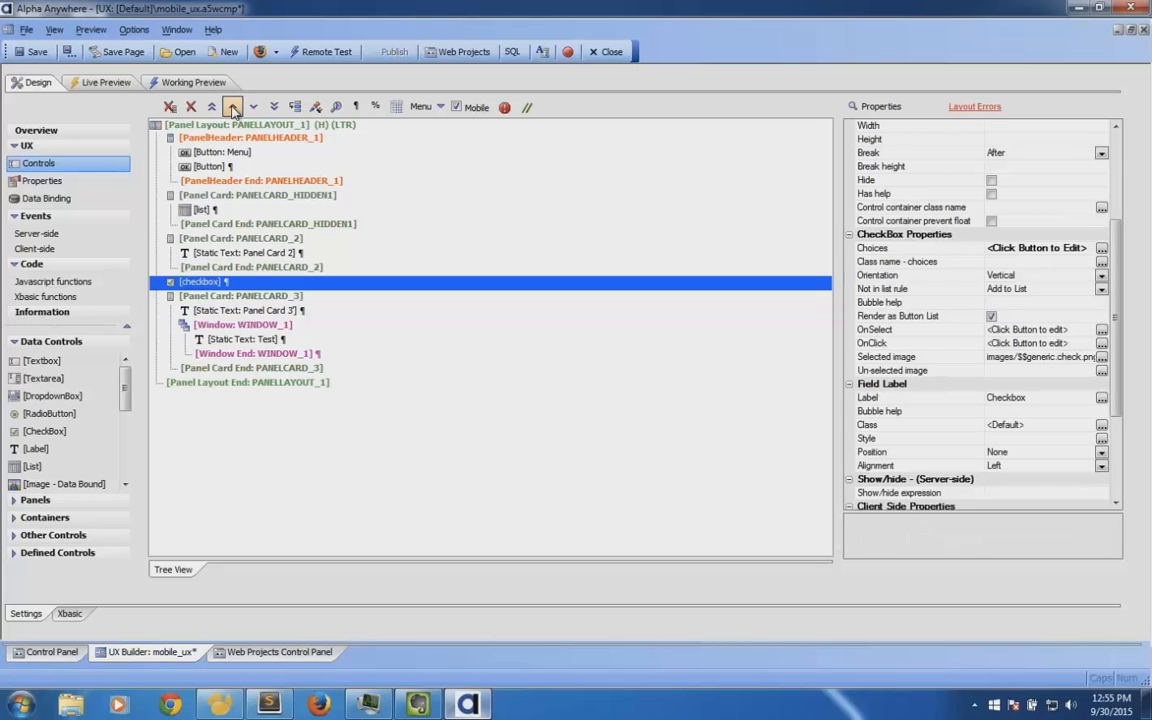
left_click(232, 107)
left_click(232, 107)
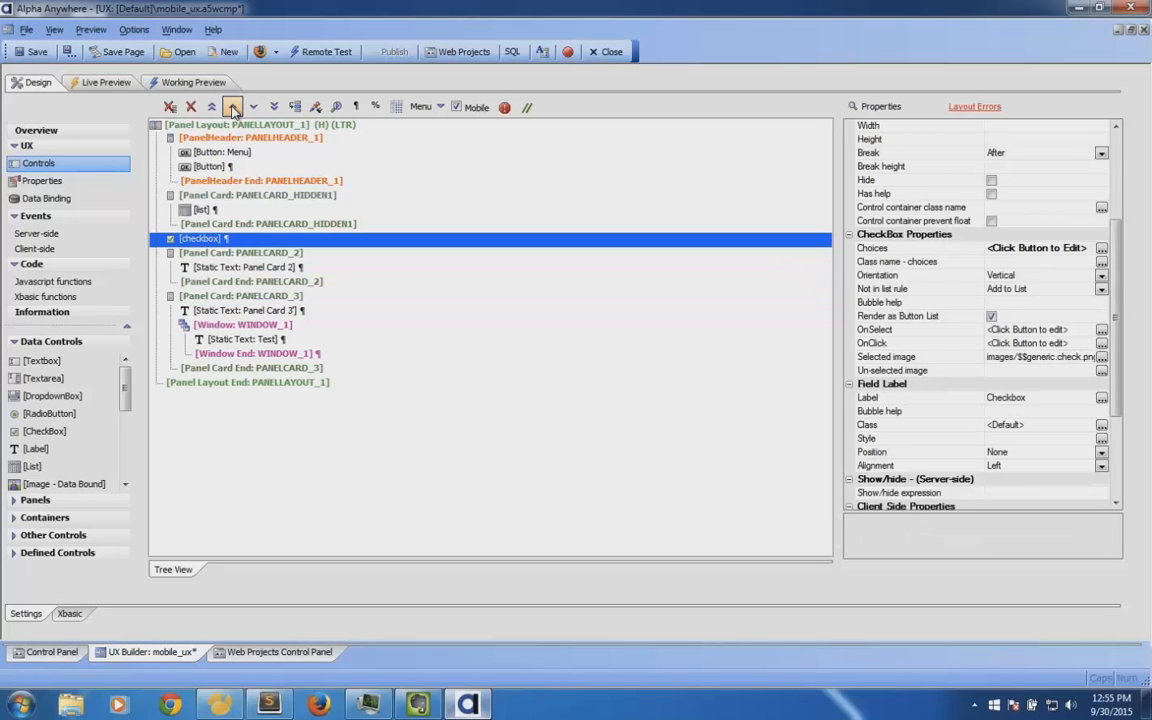
left_click(232, 107)
left_click(232, 107)
left_click(232, 107)
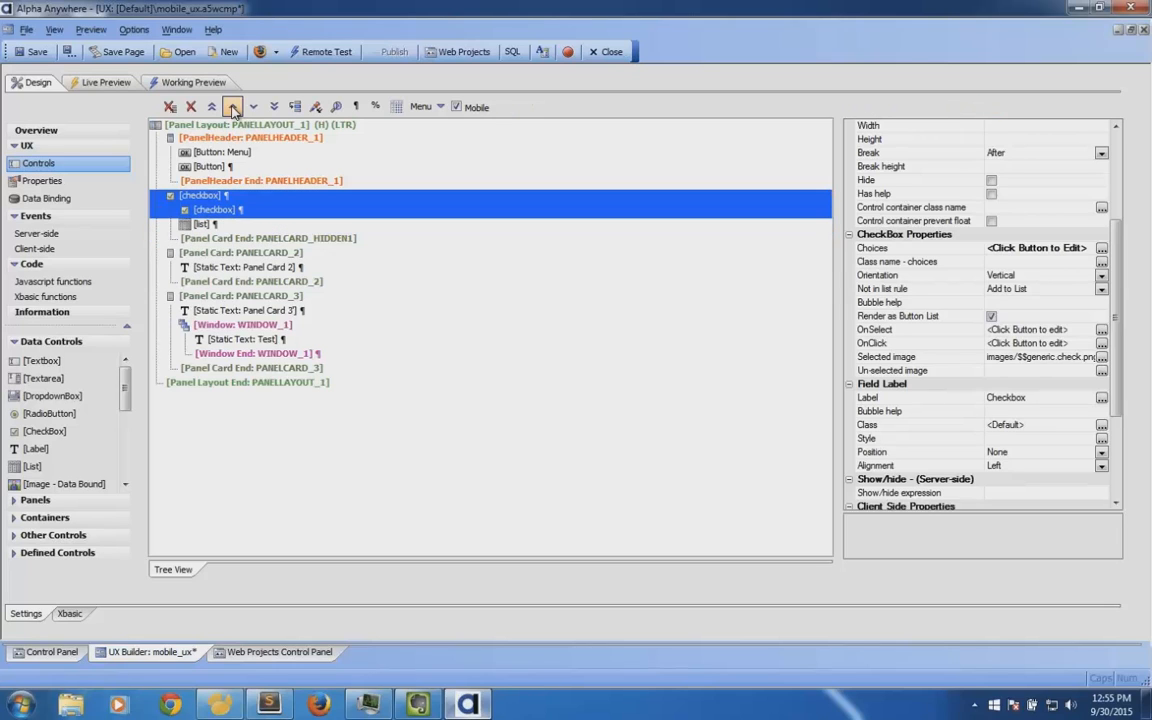
left_click(232, 107)
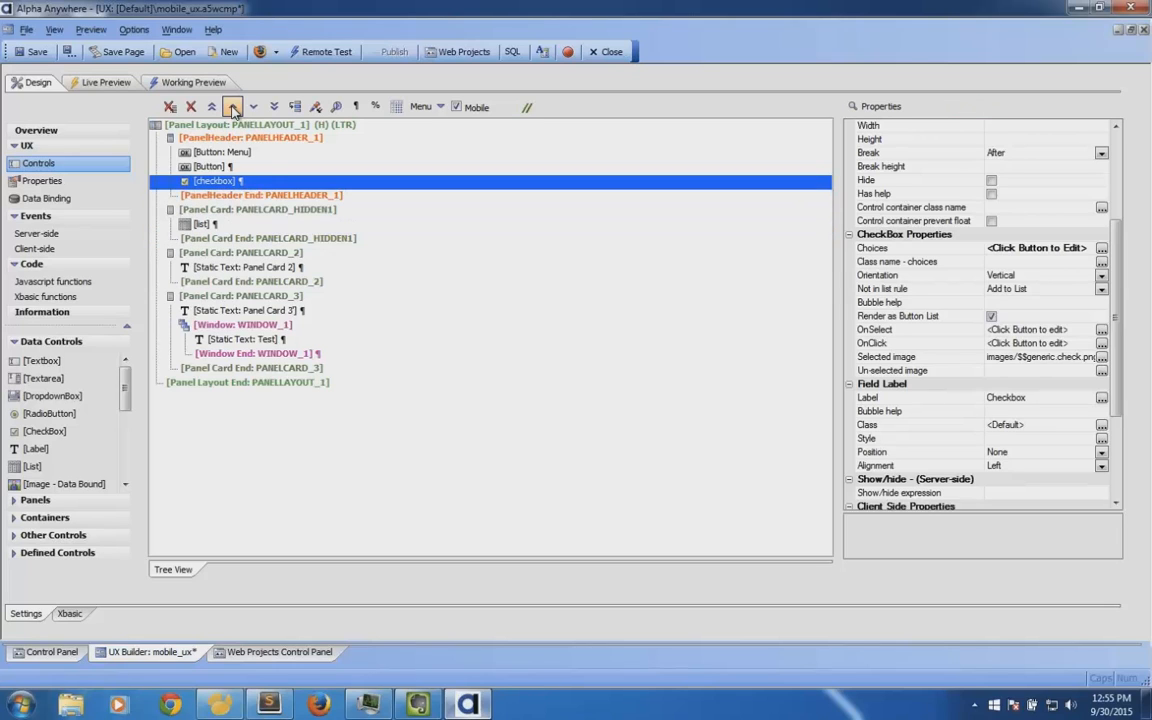
left_click(232, 107)
Set the second button in the panel header to be hidden
left_click(210, 181)
scroll(1070, 238, "down", 2)
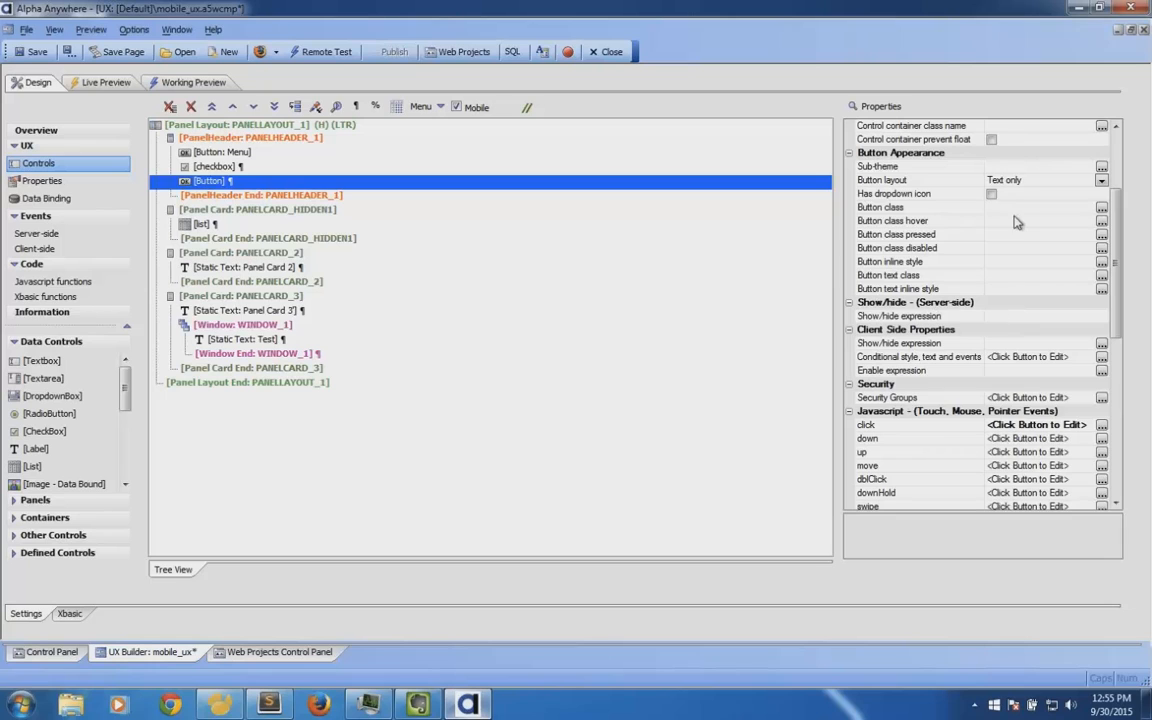
left_click(1004, 261)
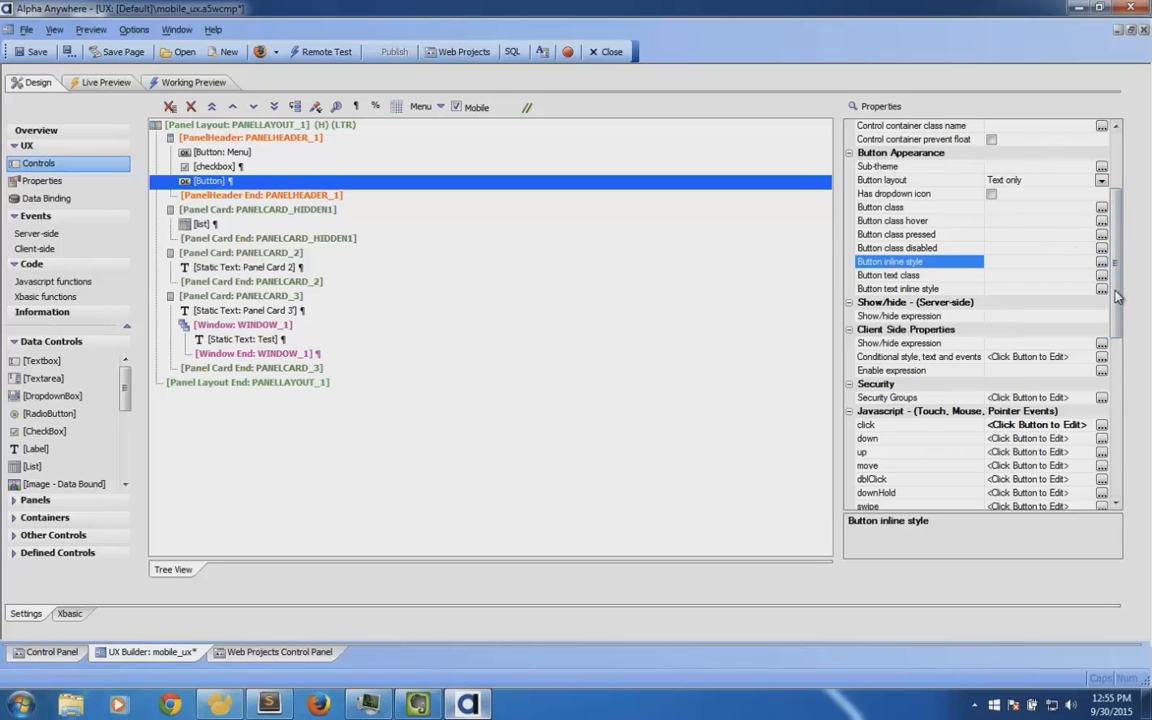
left_click_drag(1118, 296, 1130, 211)
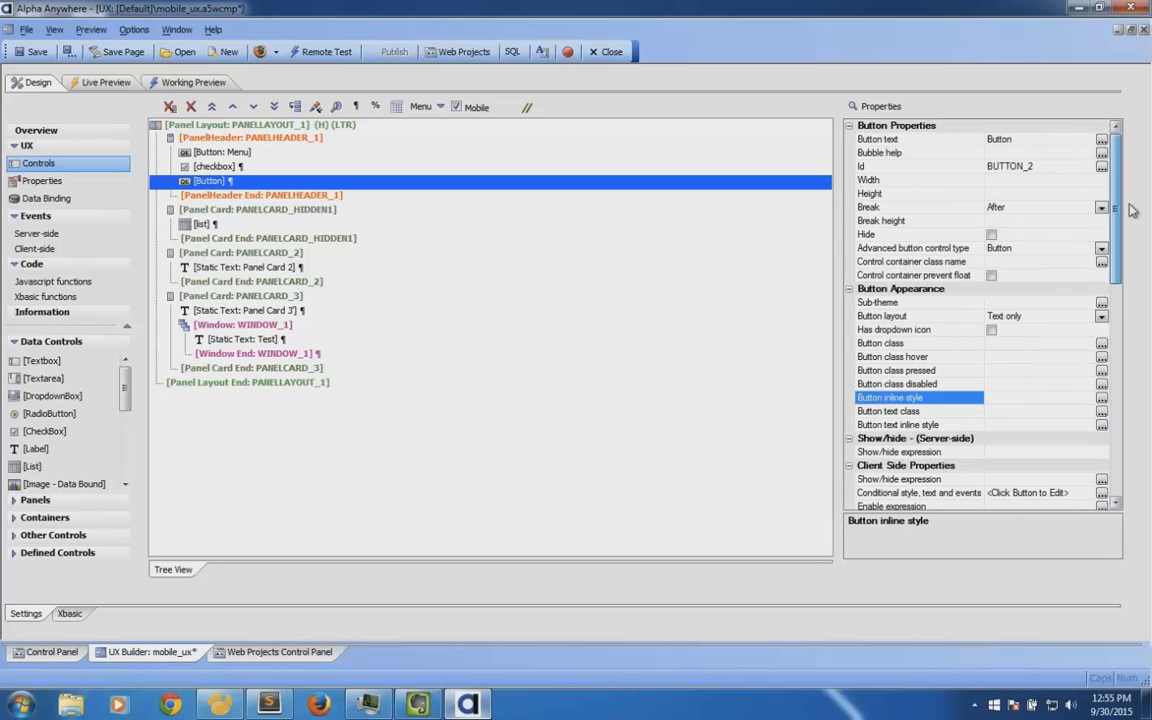
left_click(991, 234)
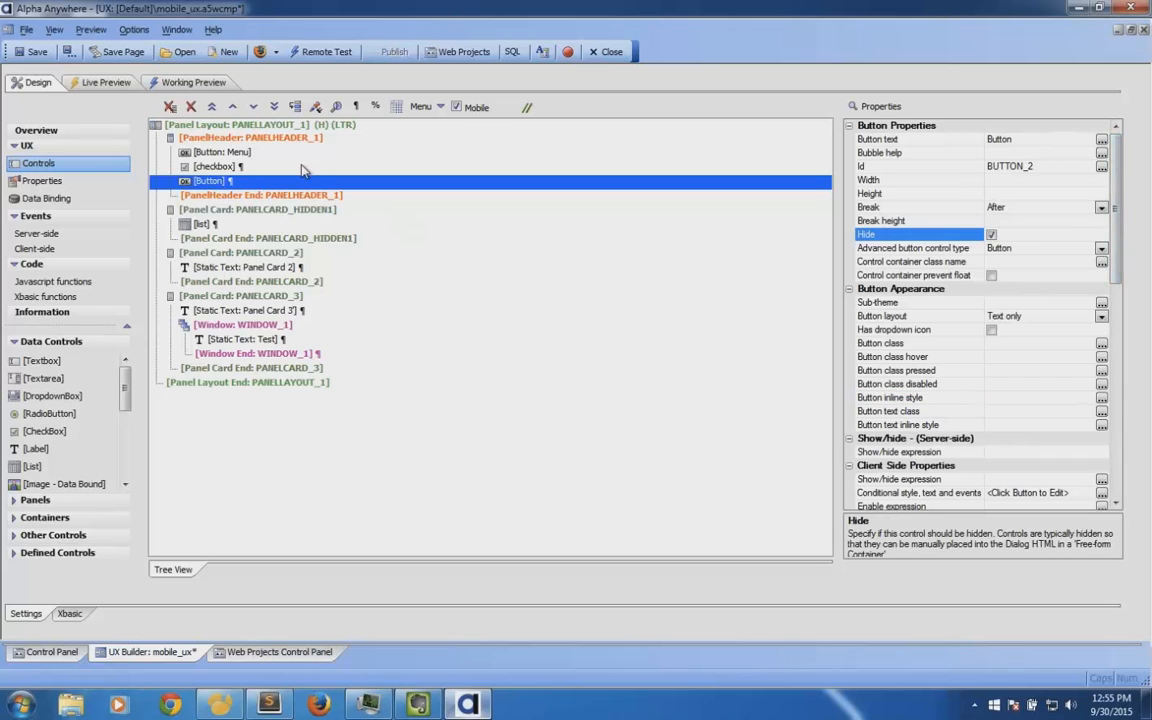
Compare the properties of the PANELLAYOUT_1 panel layout and the PANELHEADER_1 container
left_click(250, 137)
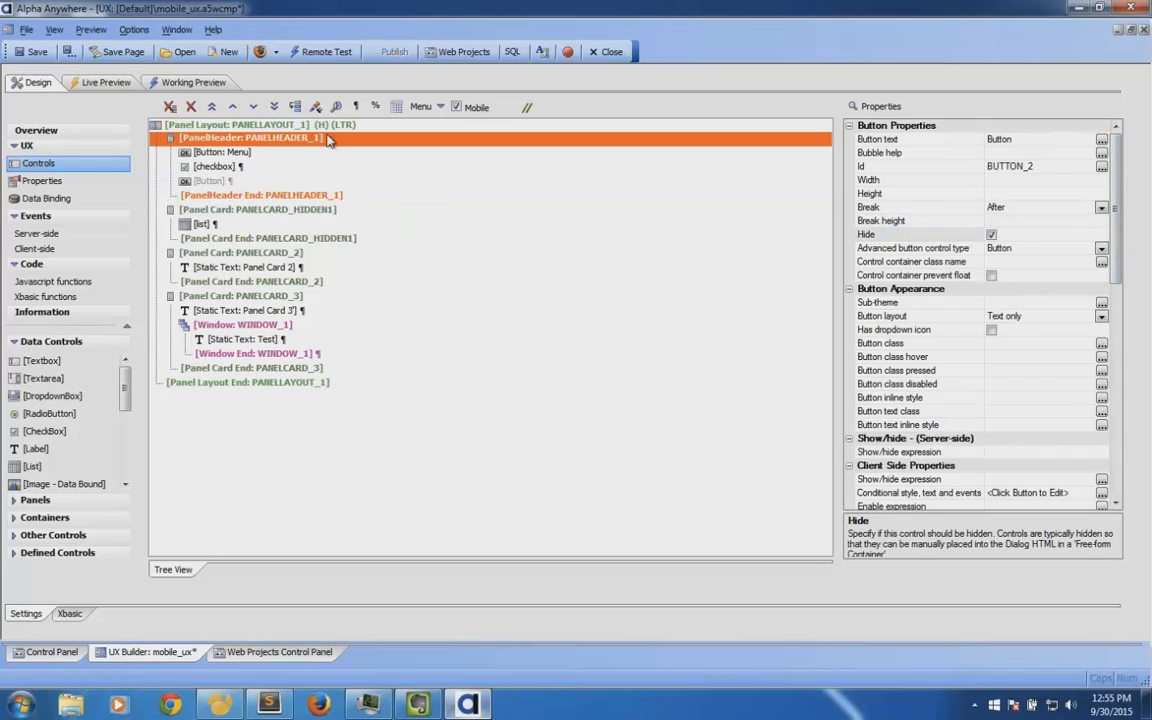
left_click(320, 125)
left_click(325, 139)
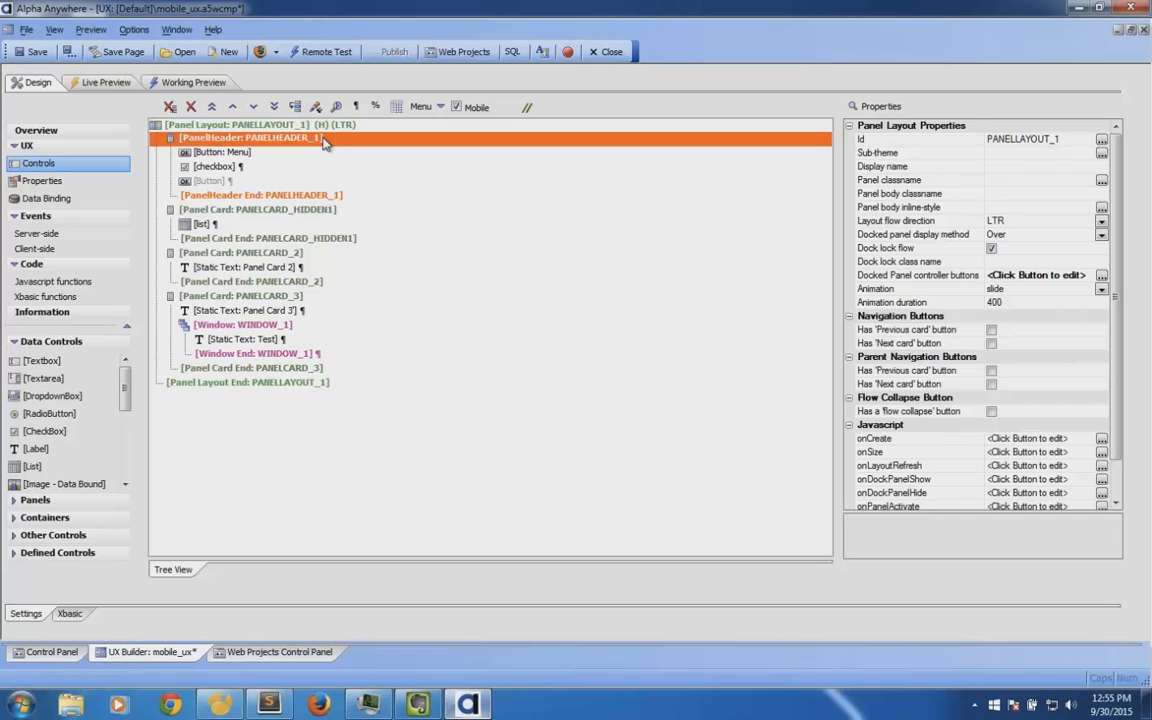
left_click(290, 124)
left_click(322, 138)
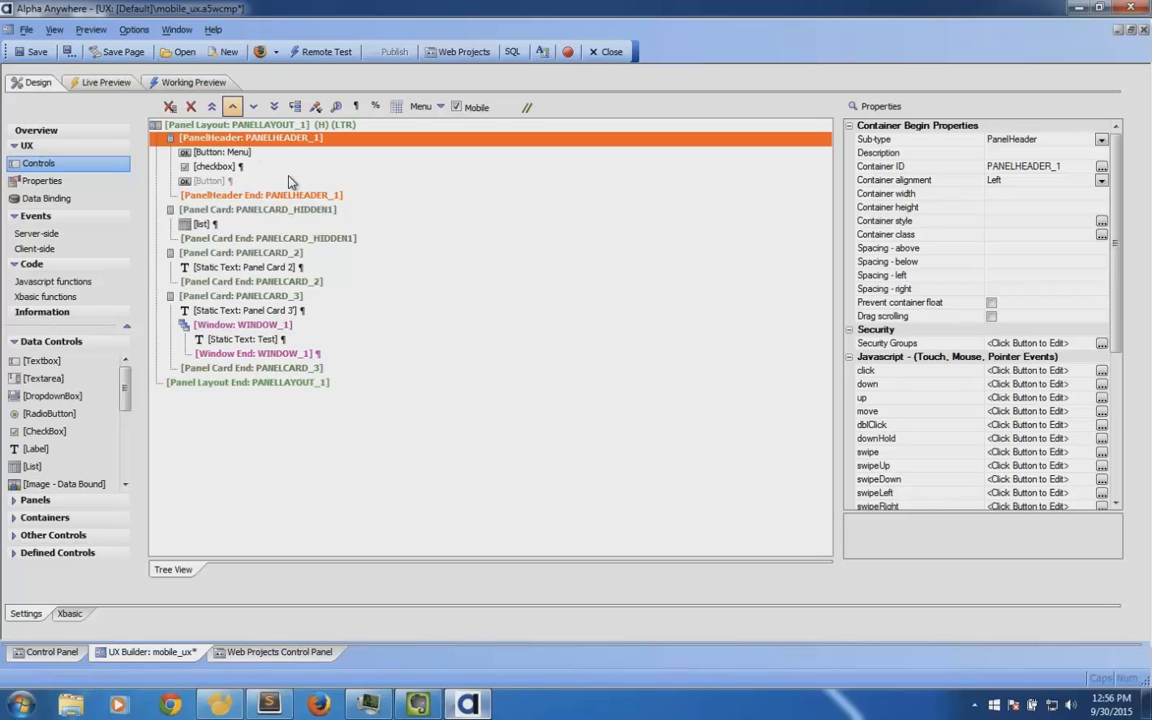
Check the header checkbox button list in the working preview and return to the design
left_click(237, 168)
left_click(191, 82)
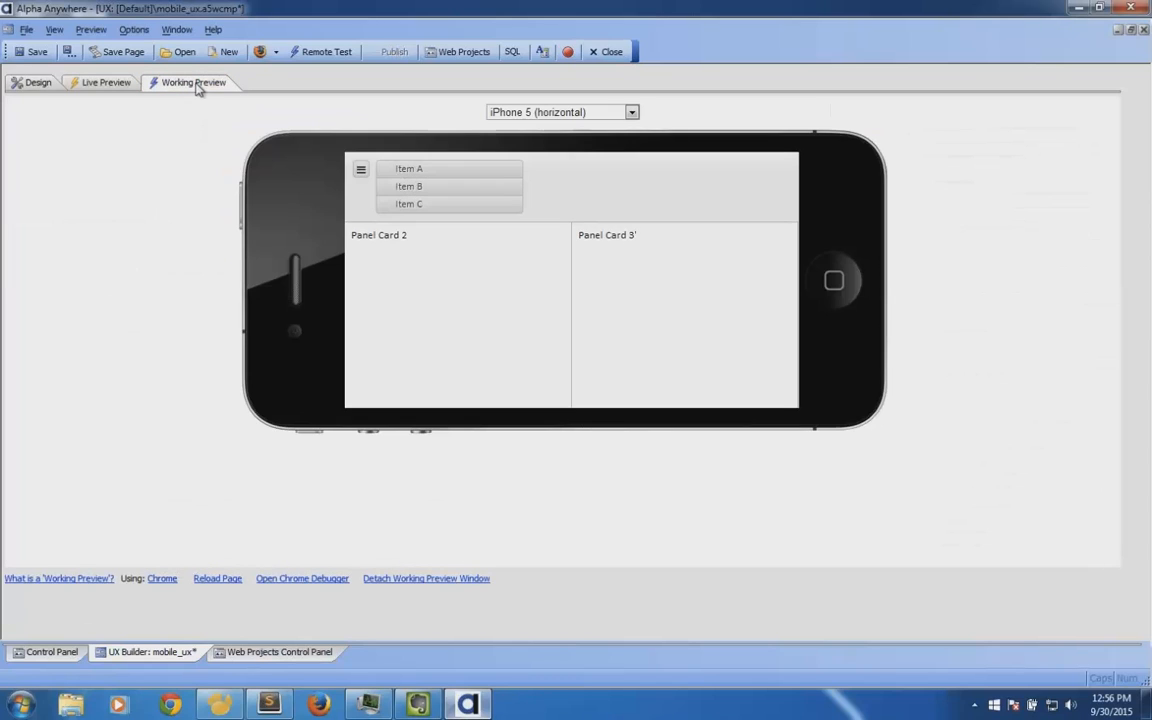
left_click(32, 82)
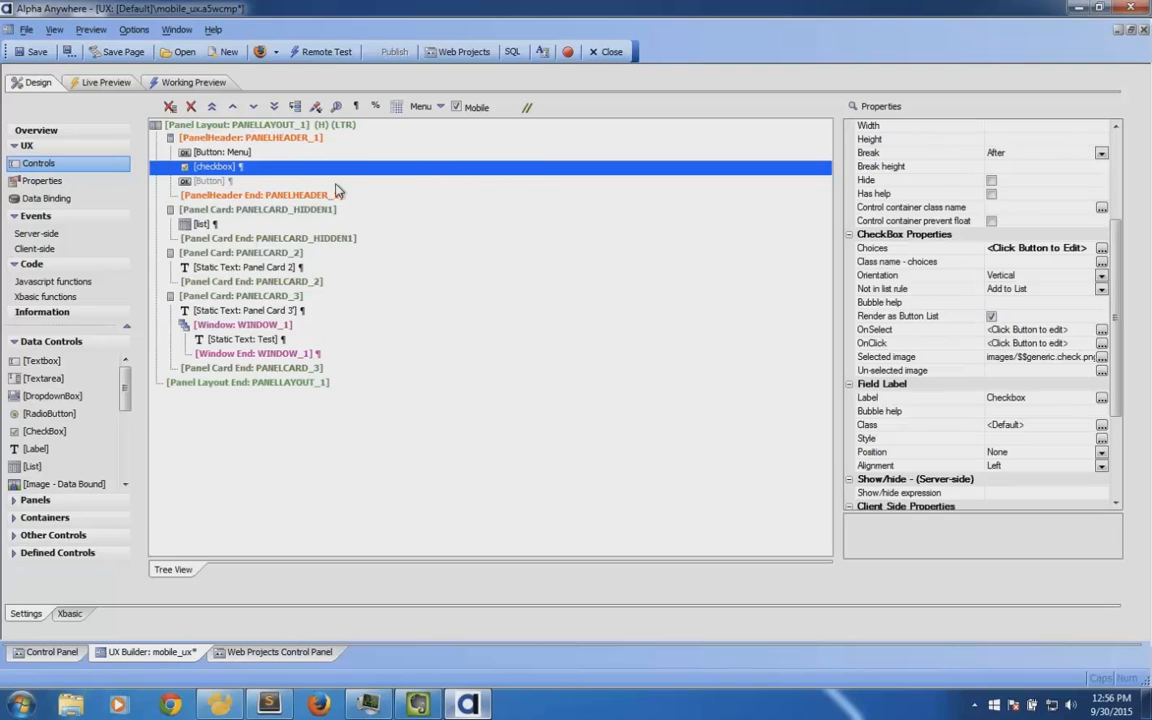
Set the header checkbox's orientation to Horizontal
left_click(1101, 277)
left_click(1101, 277)
left_click(1005, 301)
Test toggling Item A and Item B of the header button list in the working preview, and return to the design
left_click(200, 83)
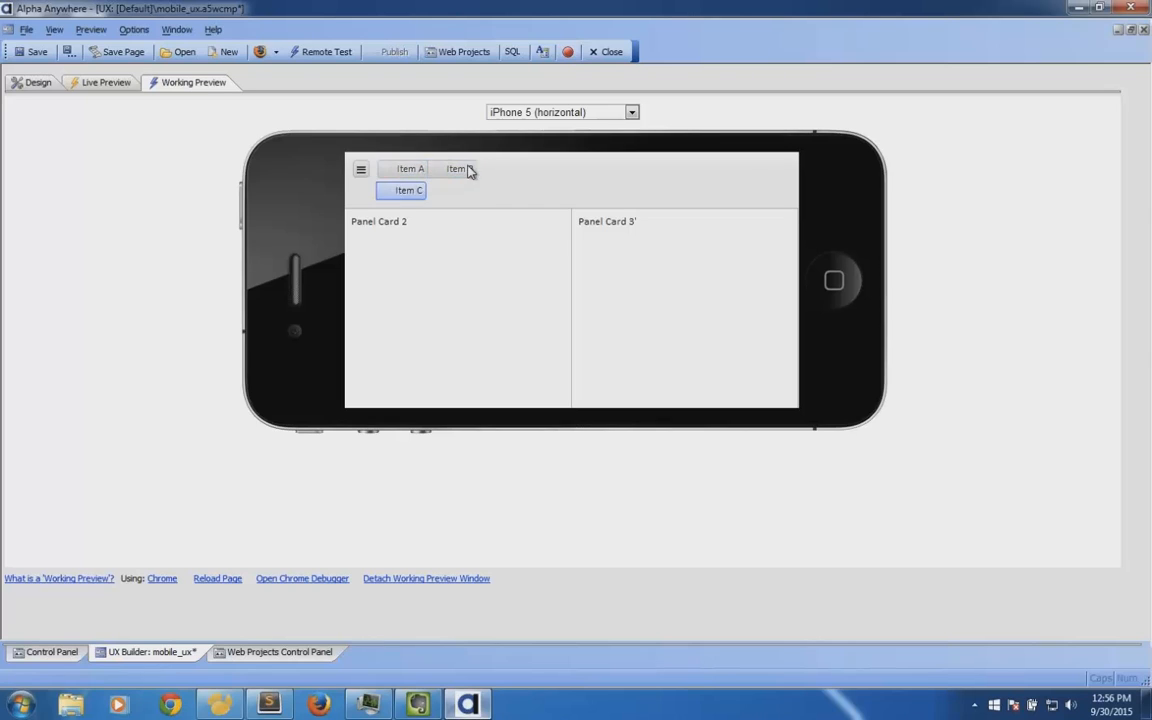
left_click(416, 172)
left_click(463, 171)
left_click(408, 170)
left_click(455, 170)
left_click(40, 84)
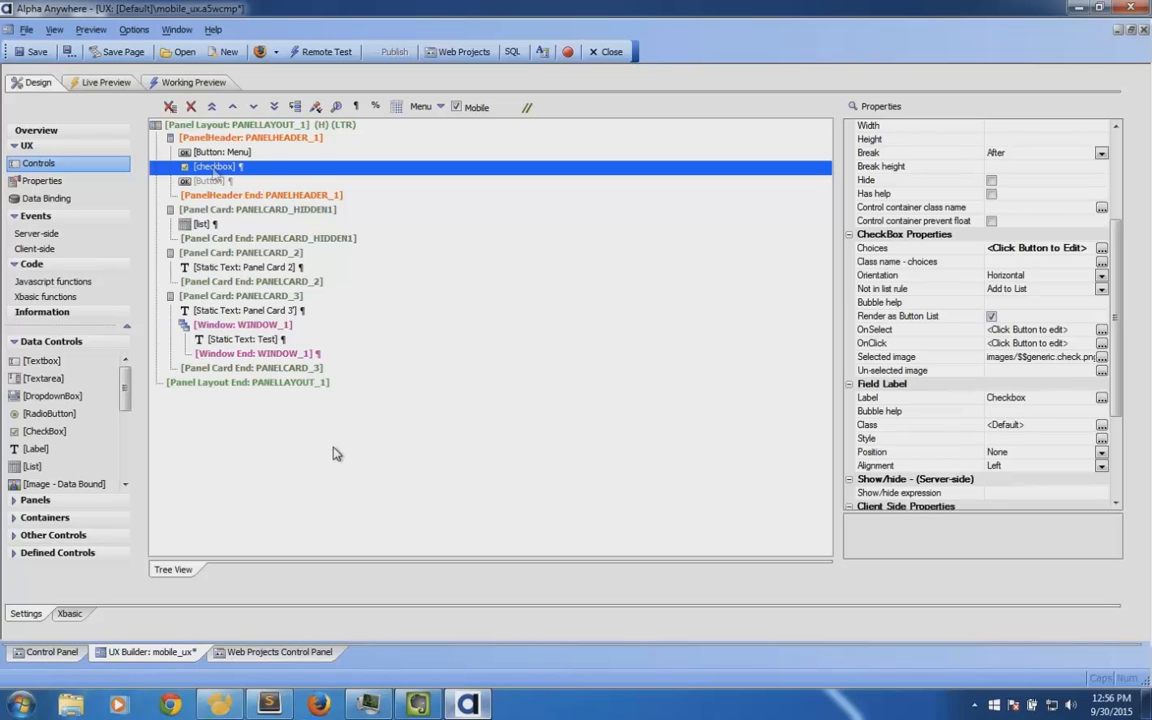
left_click(316, 702)
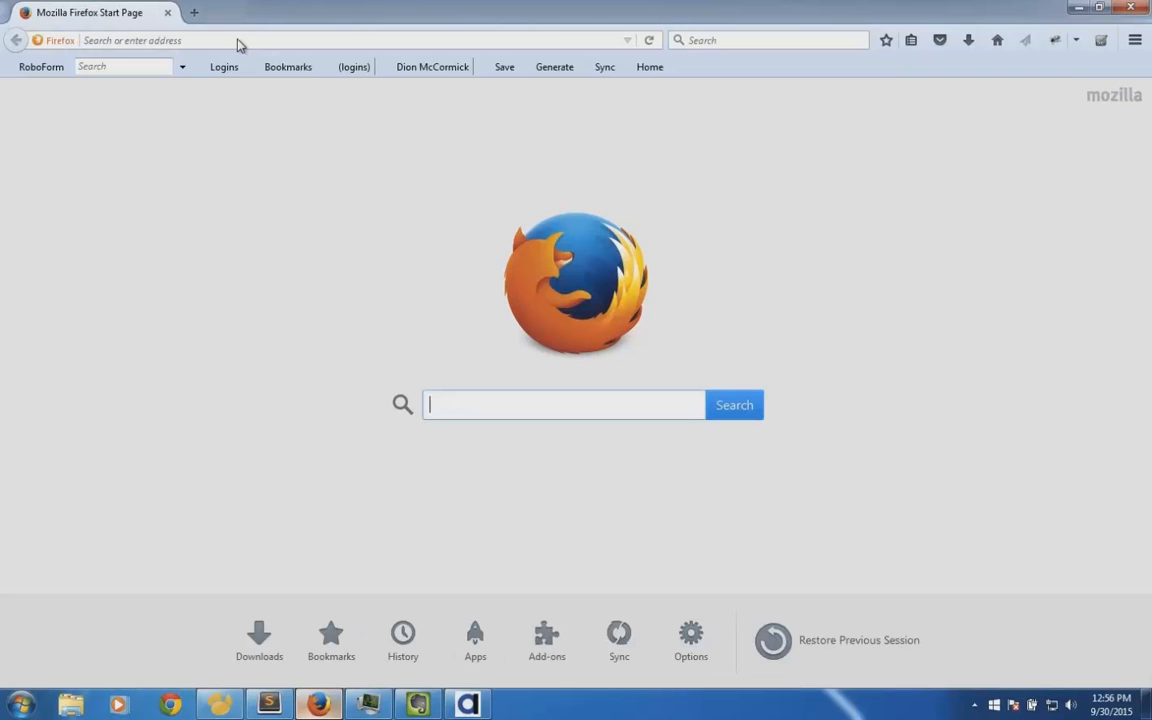
left_click(238, 41)
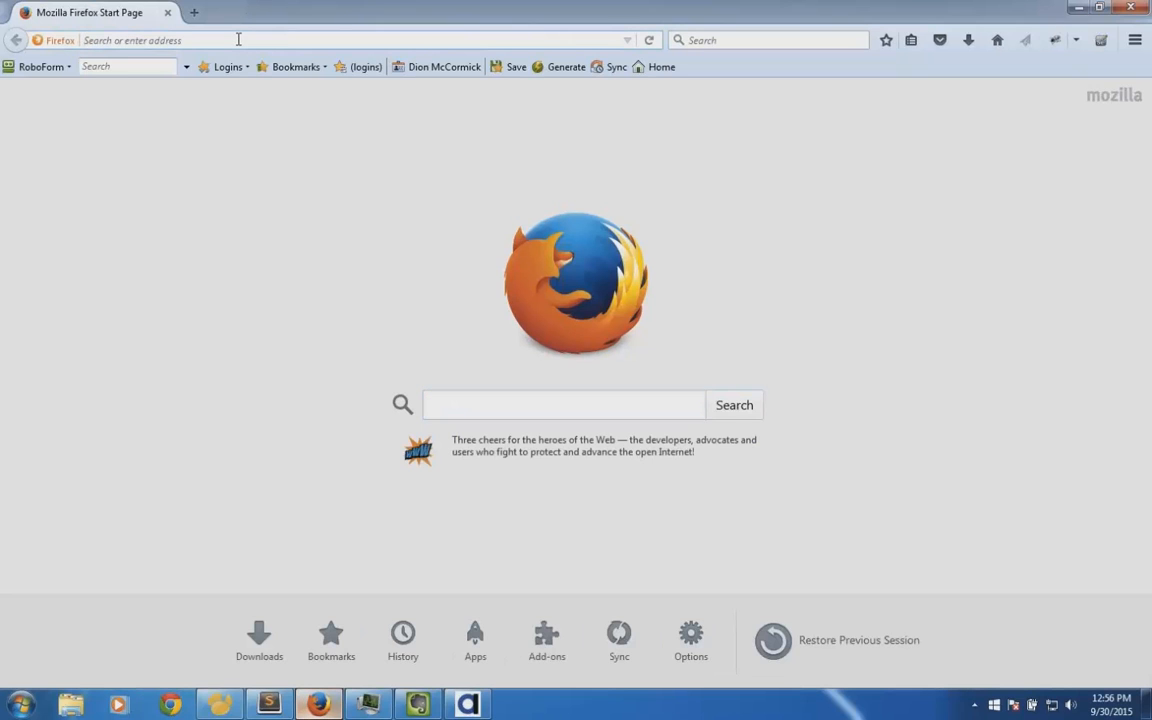
type("cssa")
type("enu")
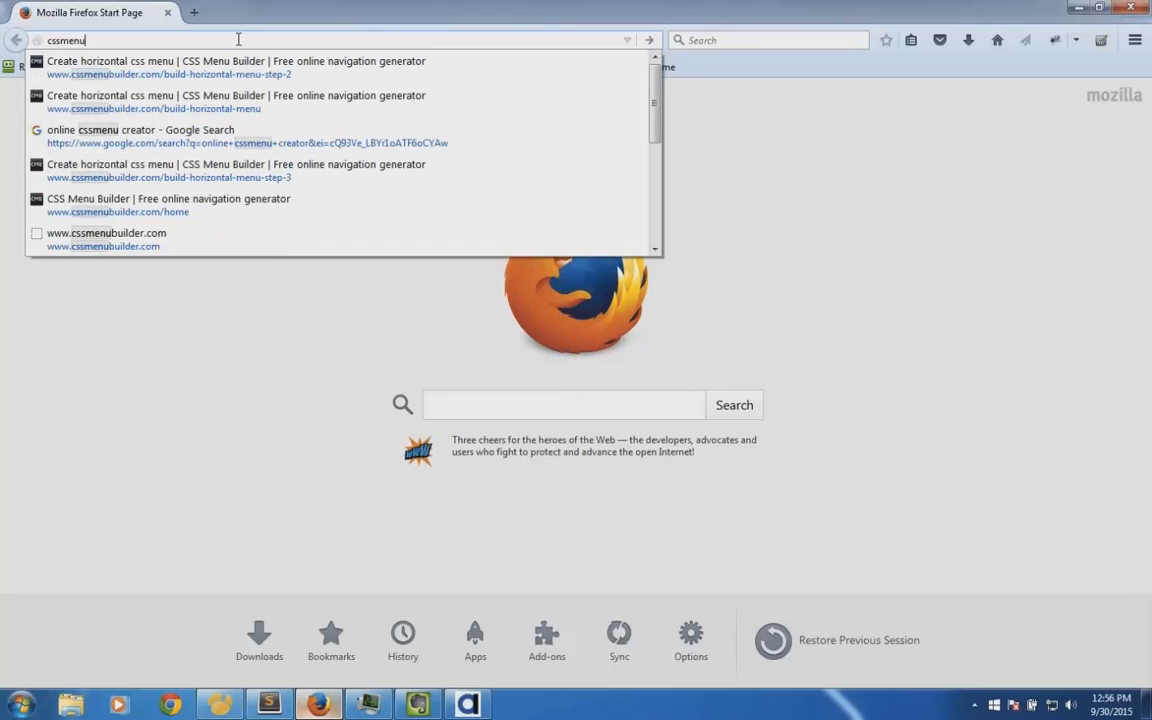
left_click(240, 66)
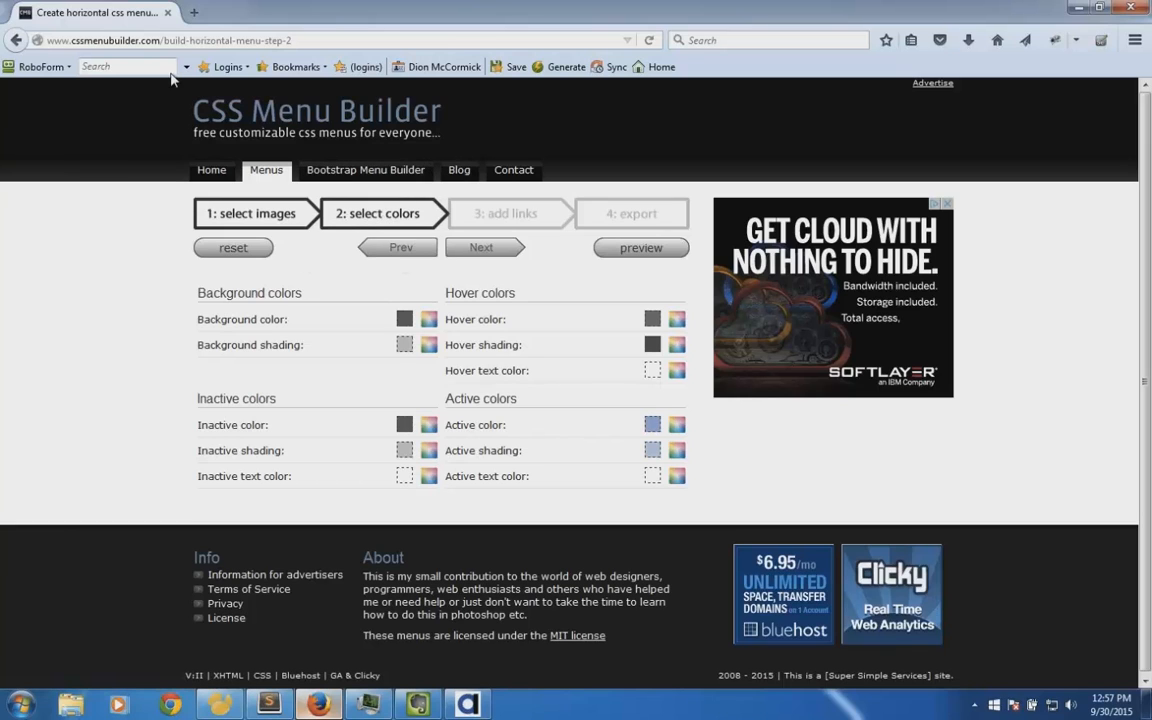
Go to the cssmenumaker.com website
left_click(140, 41)
type("css")
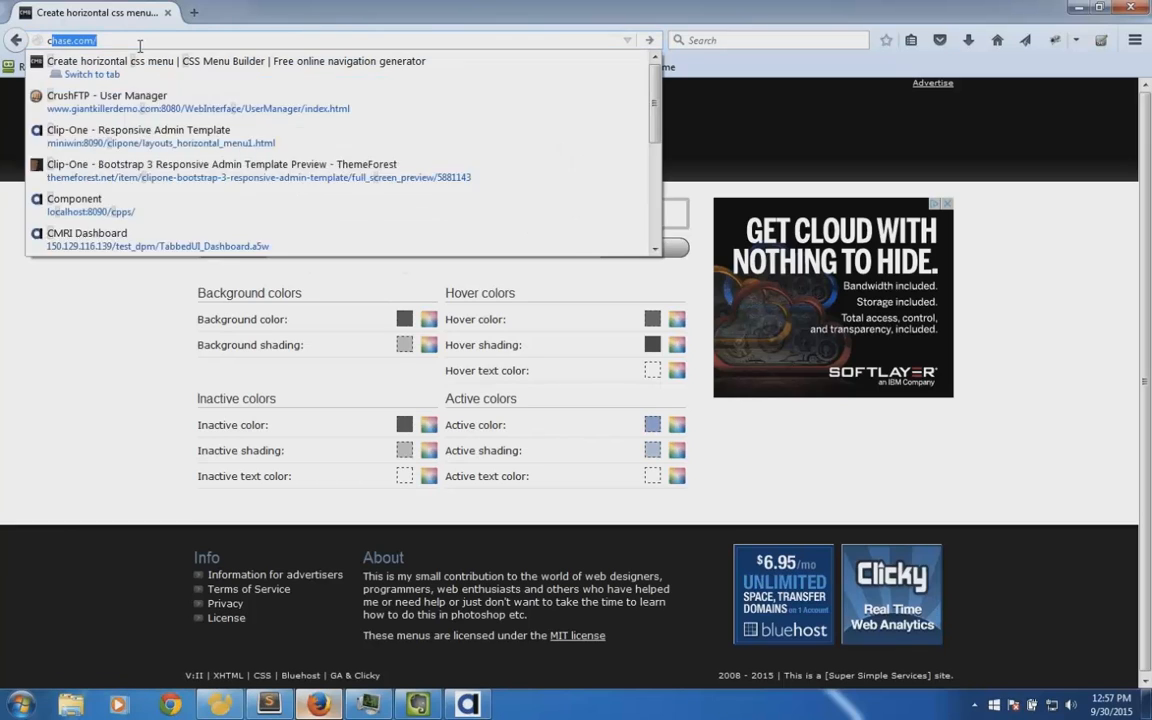
type("m")
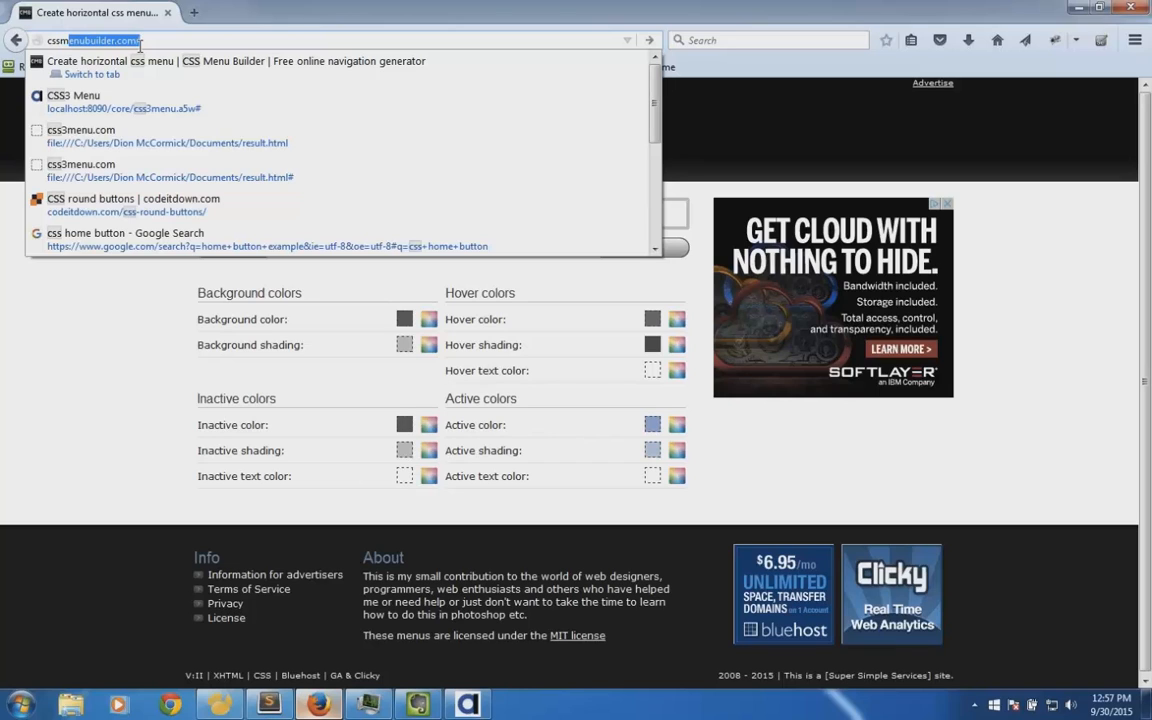
type("enu")
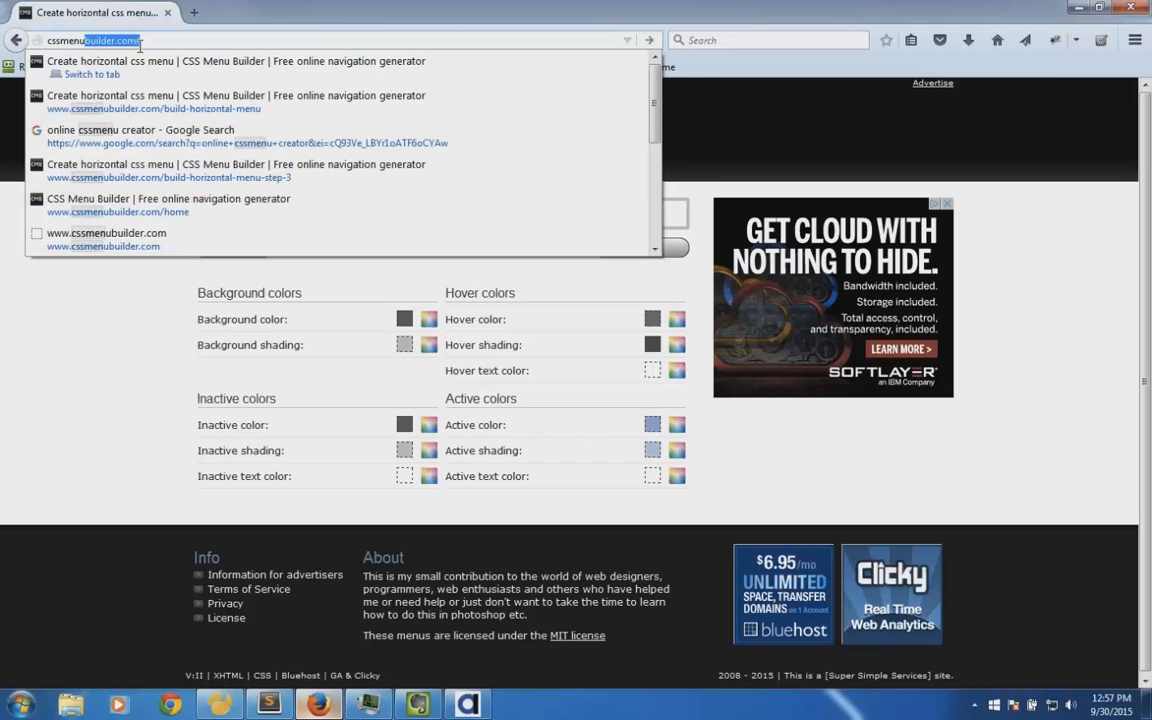
key("BackSpace")
key("Return")
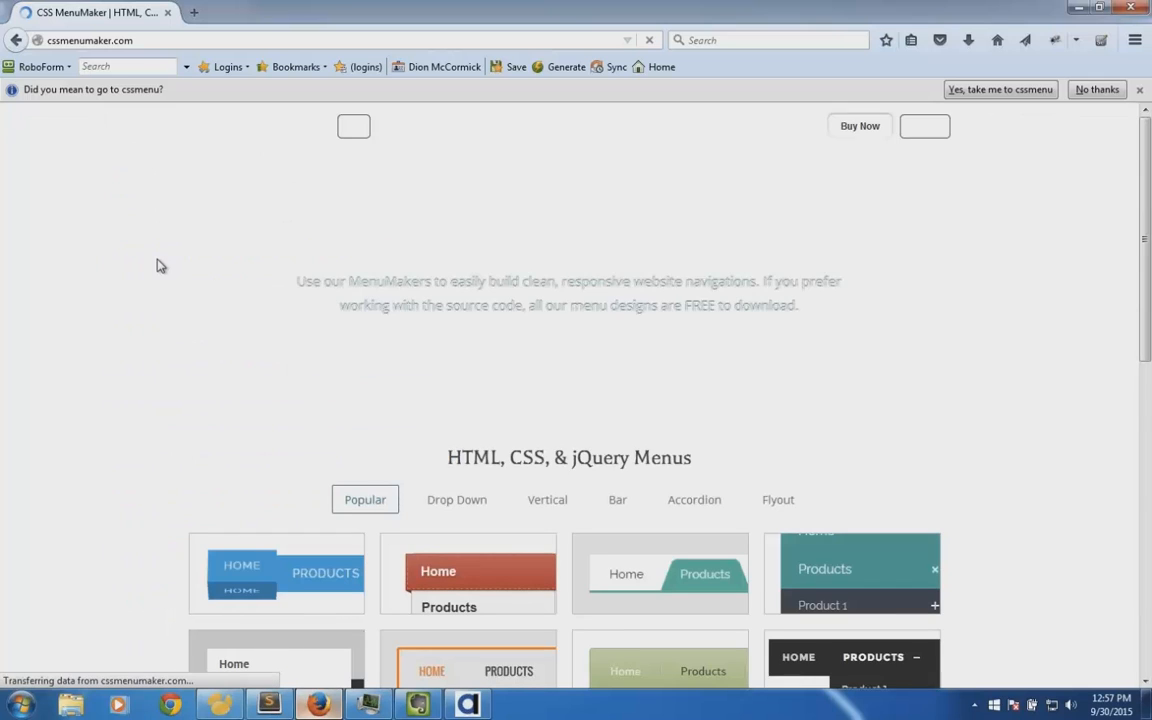
Open the orange Responsive Menu Bar design from the popular menus and examine its sample and source download
scroll(278, 284, "down", 3)
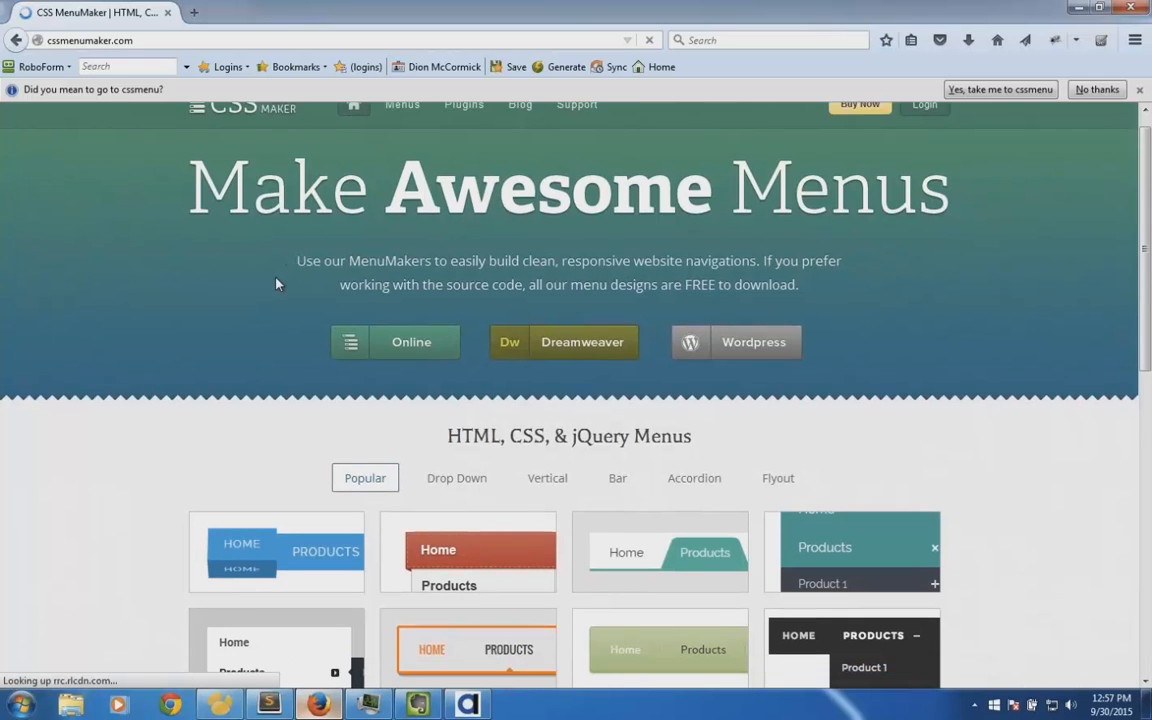
scroll(278, 284, "down", 3)
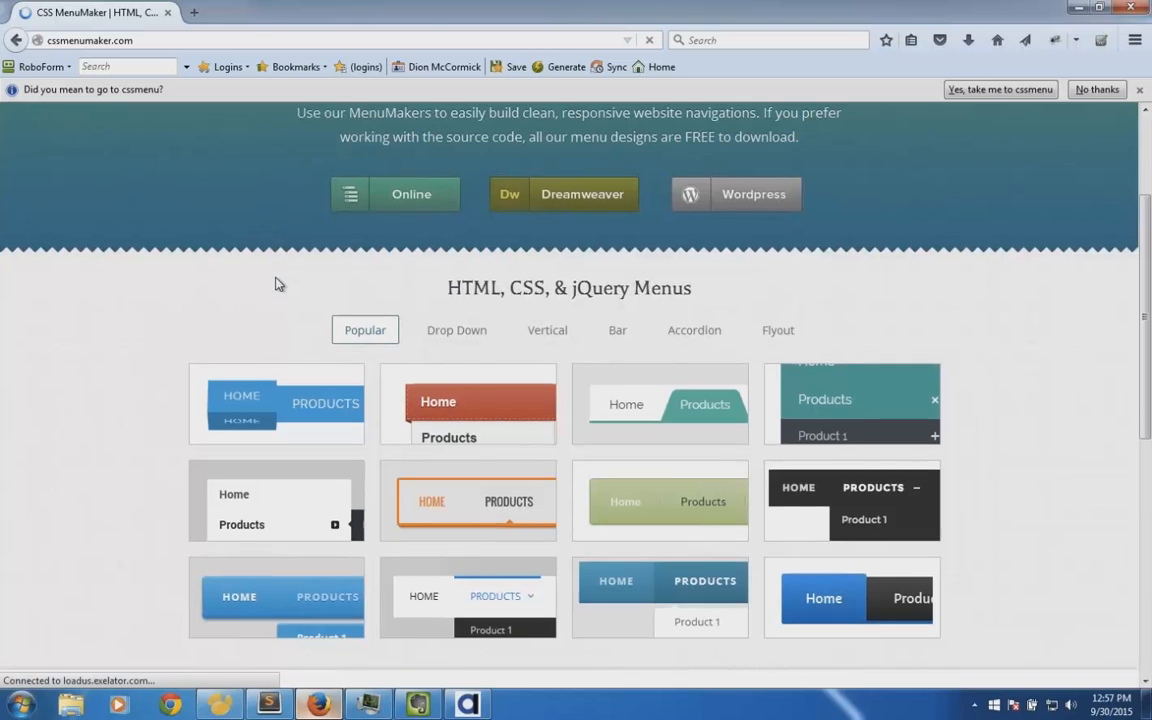
left_click(461, 342)
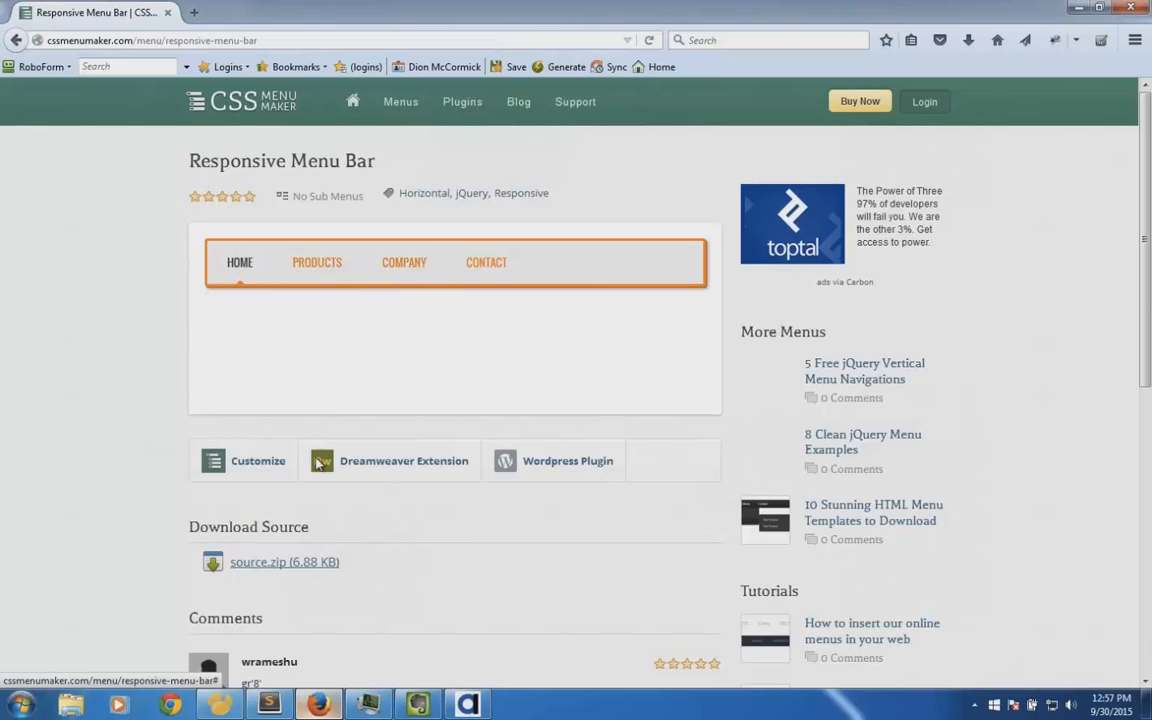
scroll(319, 461, "down", 1)
scroll(319, 461, "down", 3)
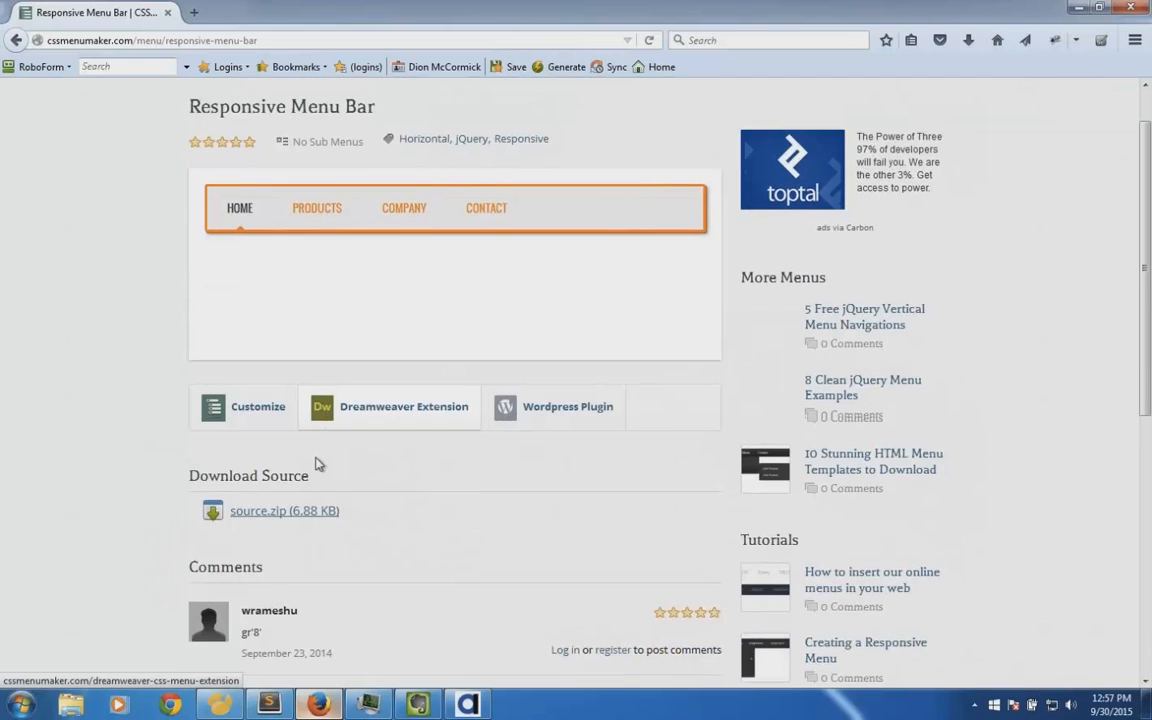
scroll(318, 462, "up", 3)
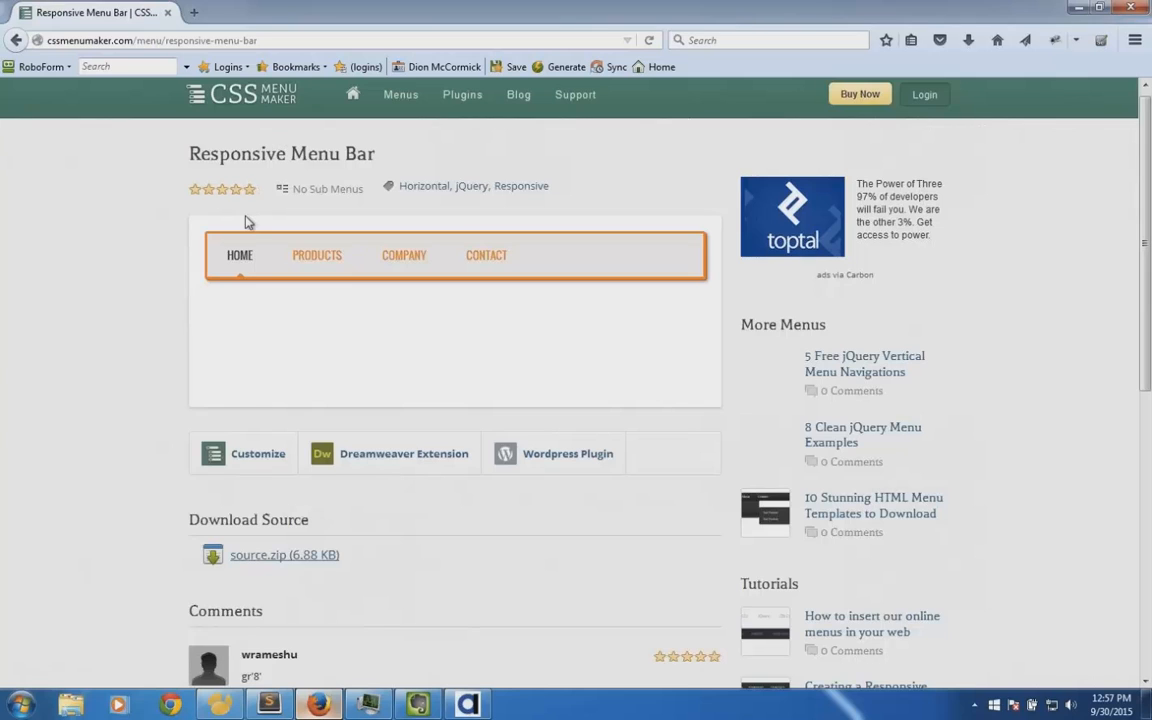
Switch to Alpha Anywhere and review the commands available for the selected header checkbox without running any
left_click(470, 704)
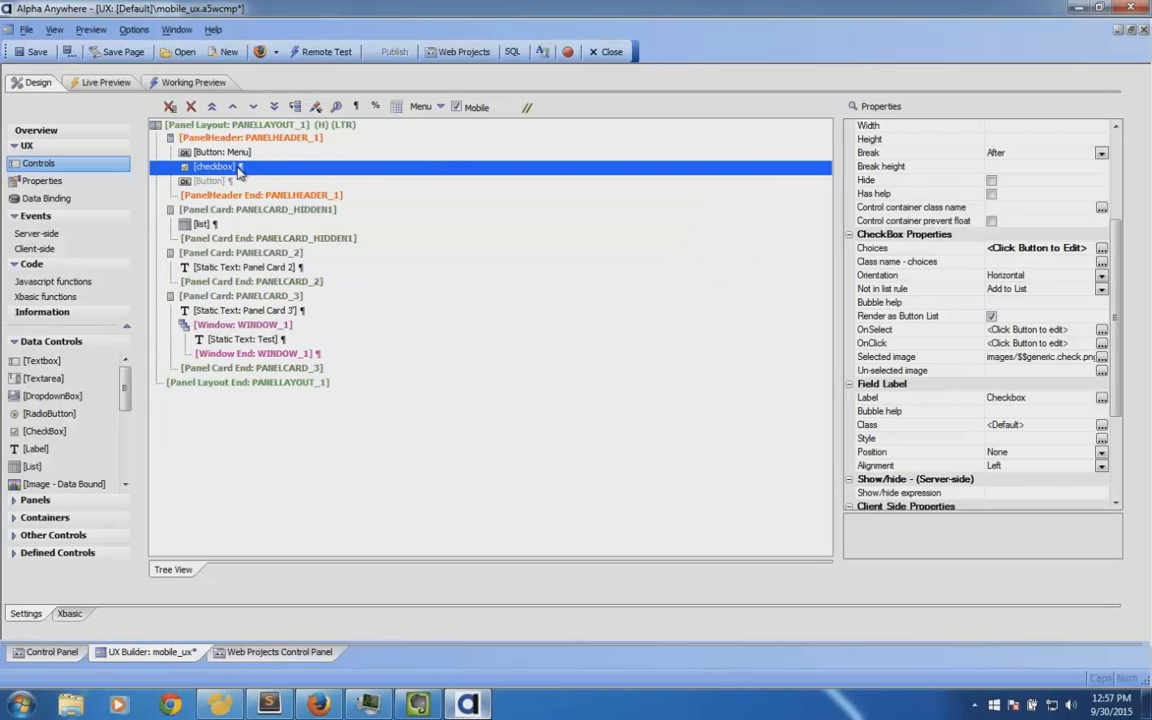
left_click(420, 106)
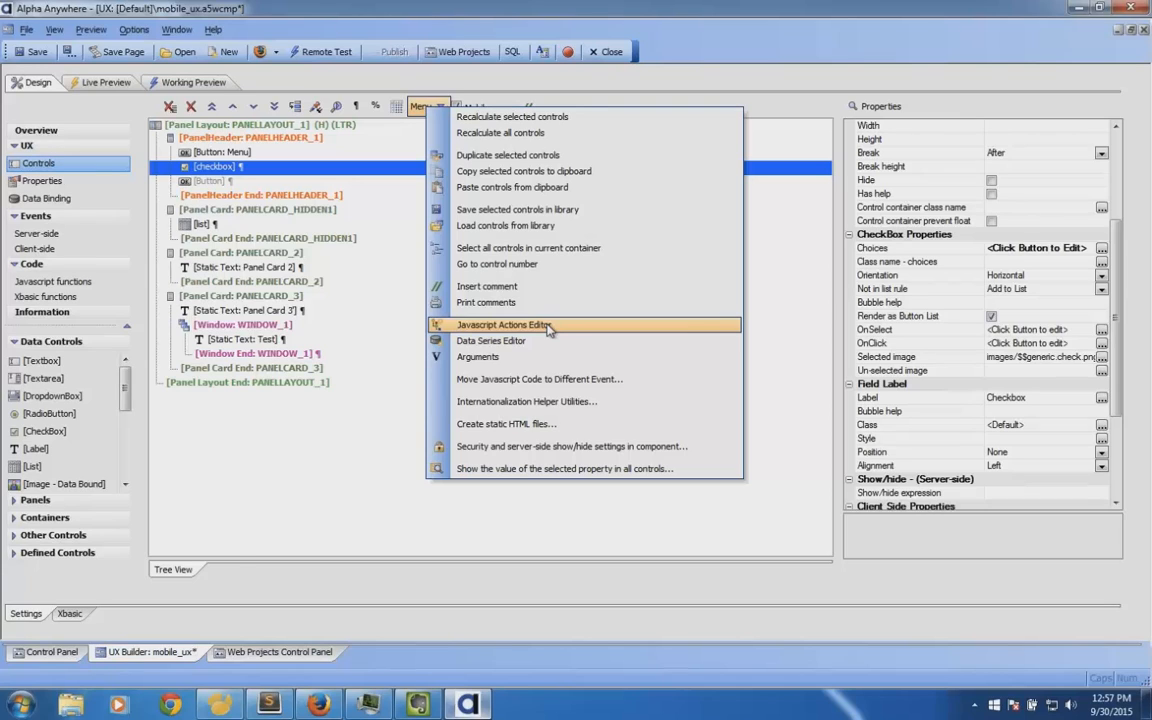
left_click(228, 465)
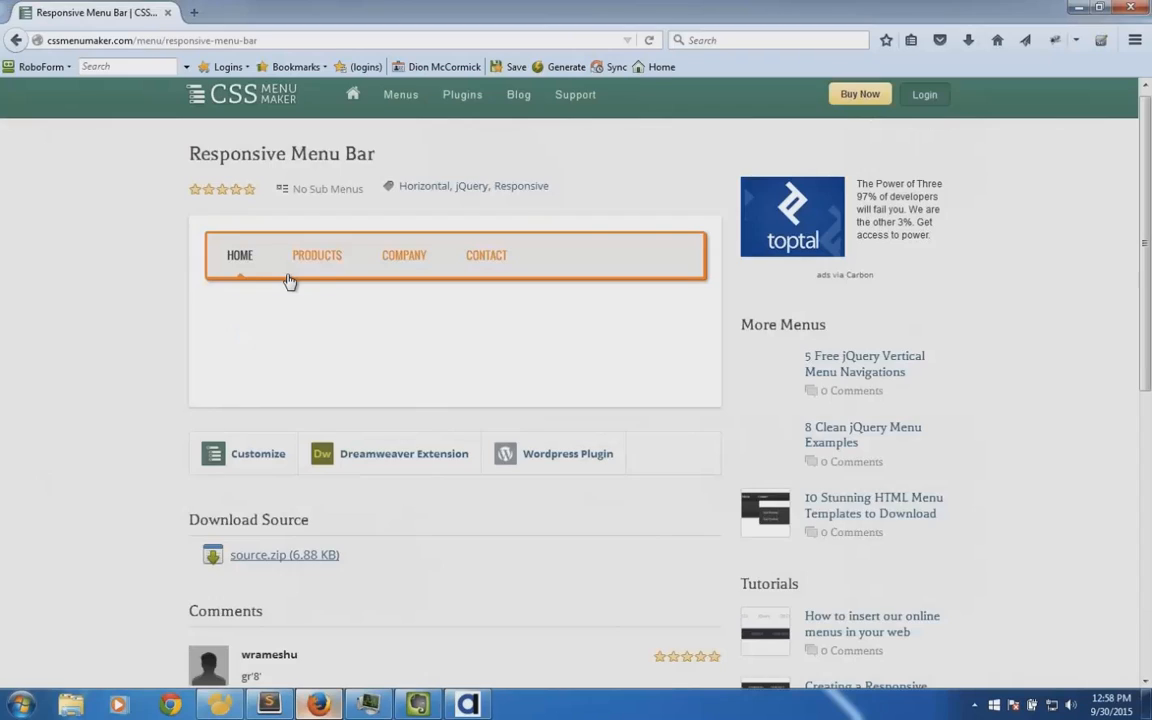
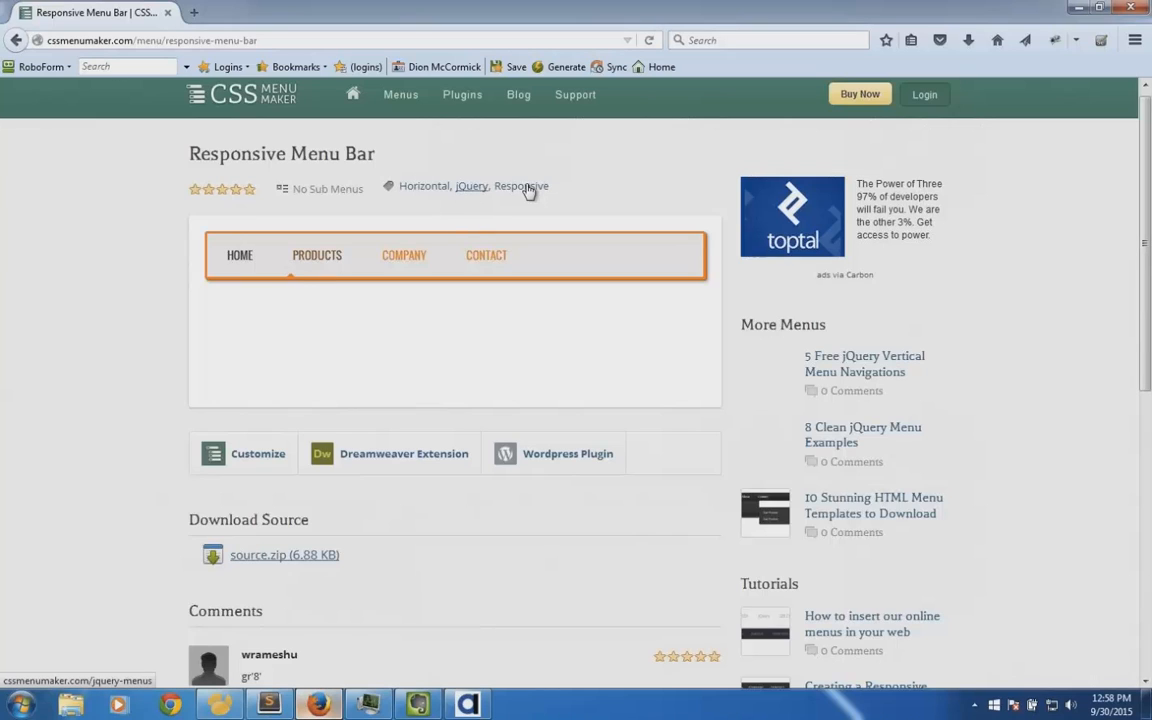
Return to the popular menu designs on cssmenumaker.com and open the Flat Tabbed Menu
left_click(17, 41)
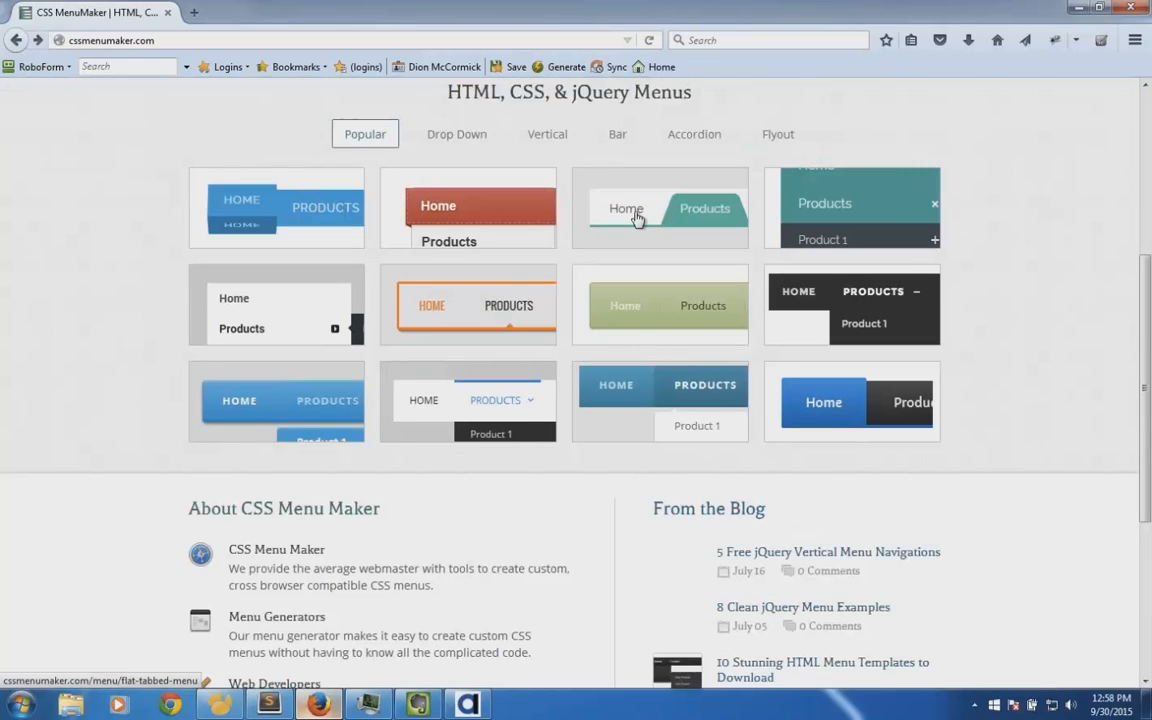
left_click(637, 218)
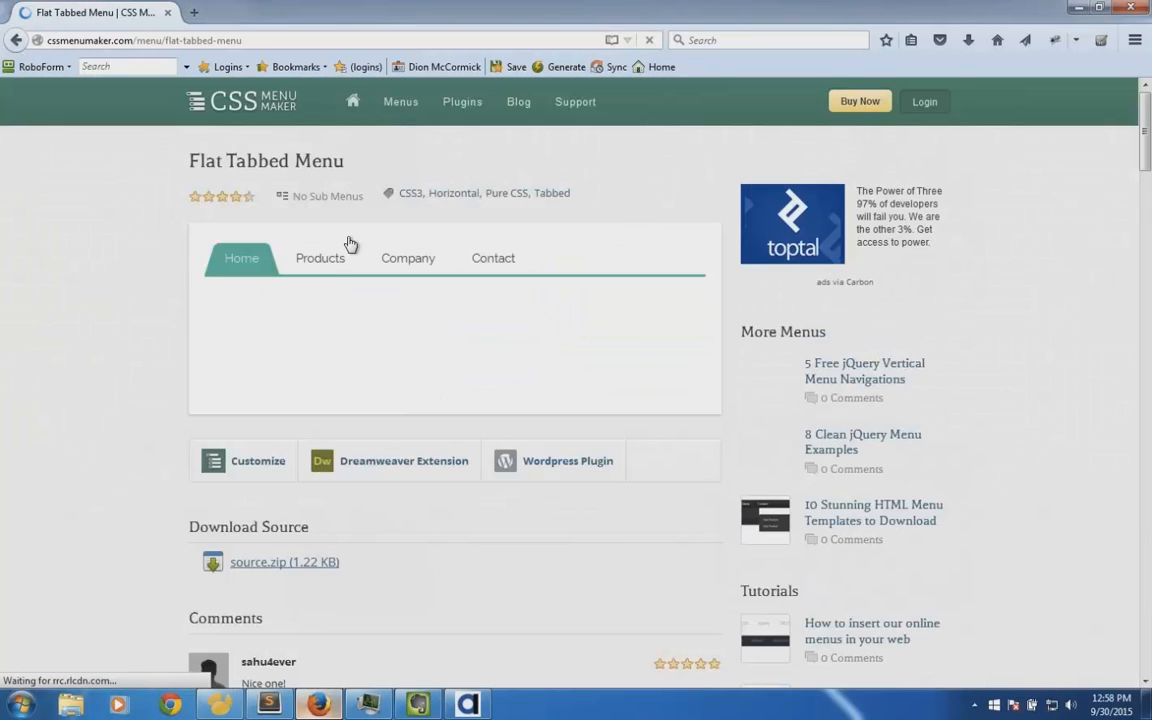
Try the Products tab in the Flat Tabbed Menu sample and browse the popular designs on the CSS MenuMaker home page
left_click(327, 271)
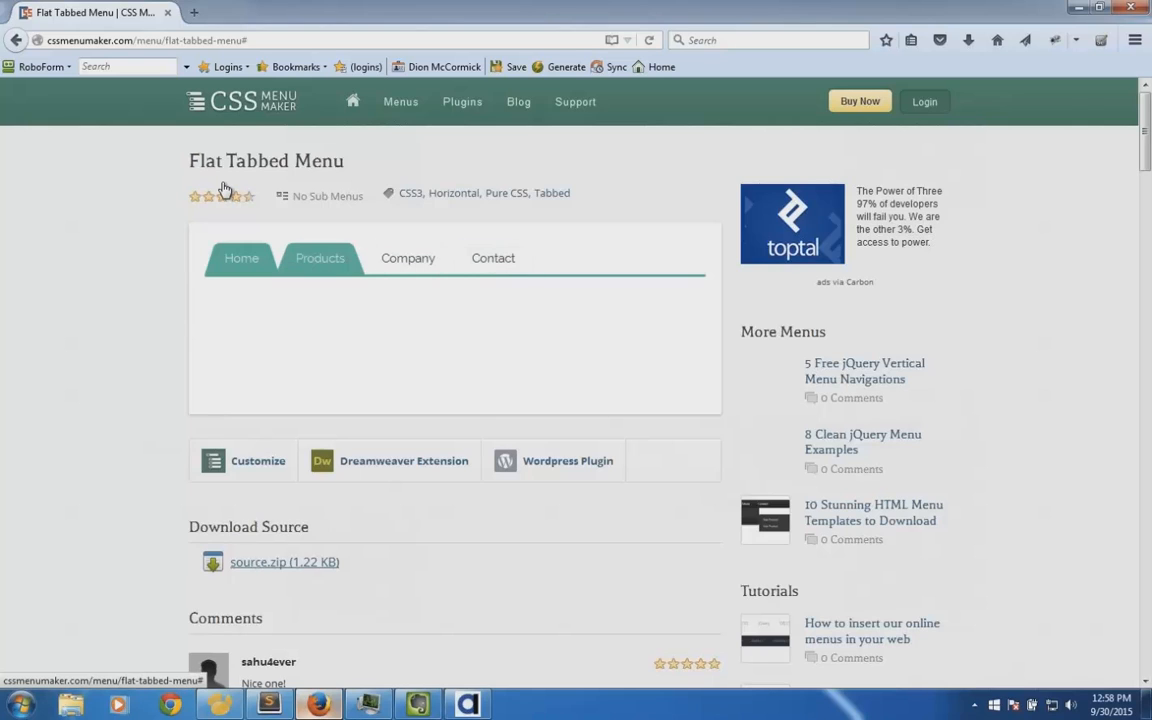
left_click(17, 41)
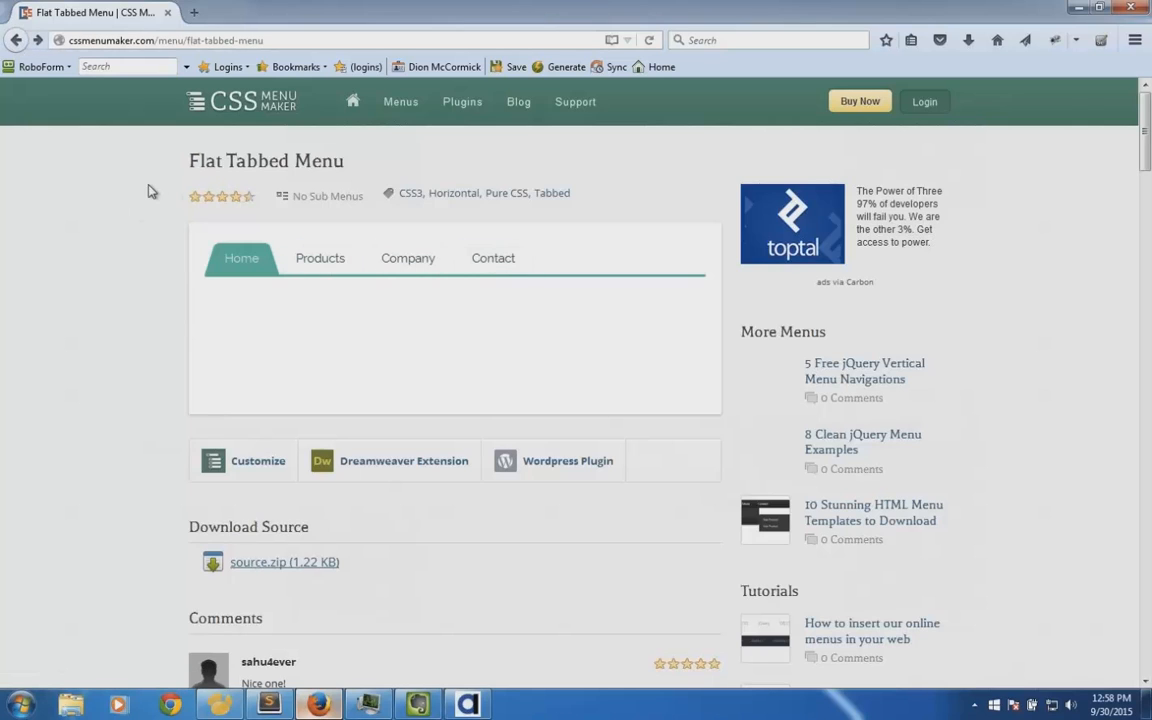
left_click(268, 112)
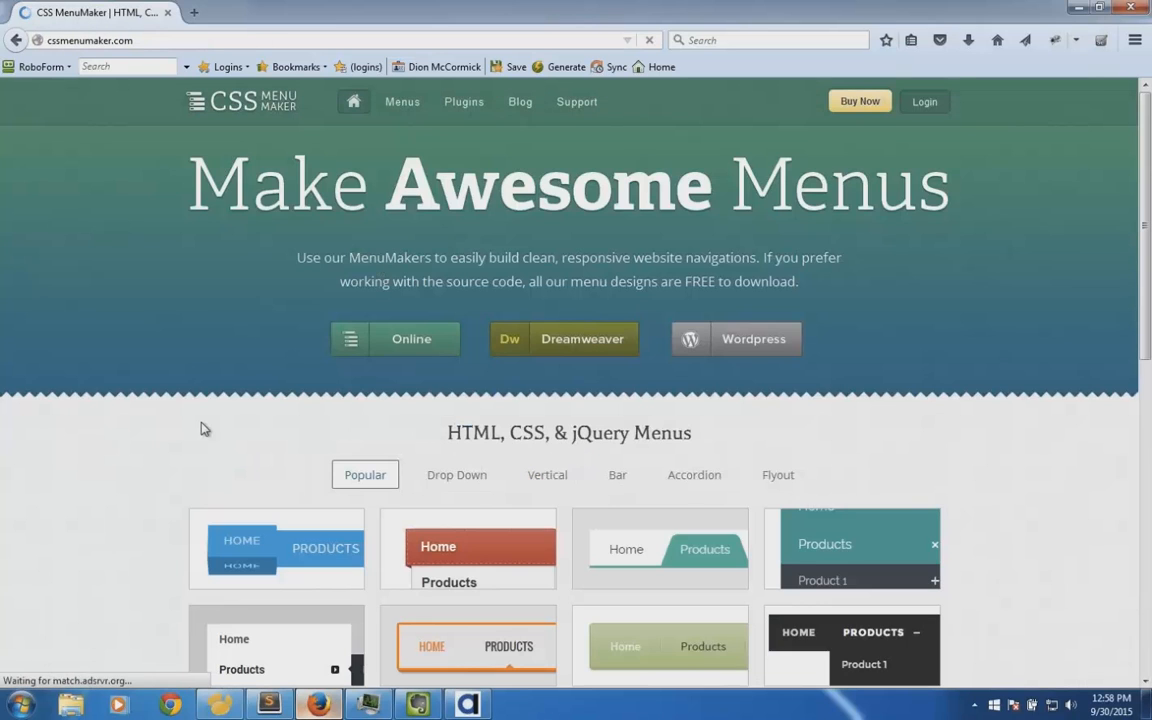
scroll(203, 428, "down", 3)
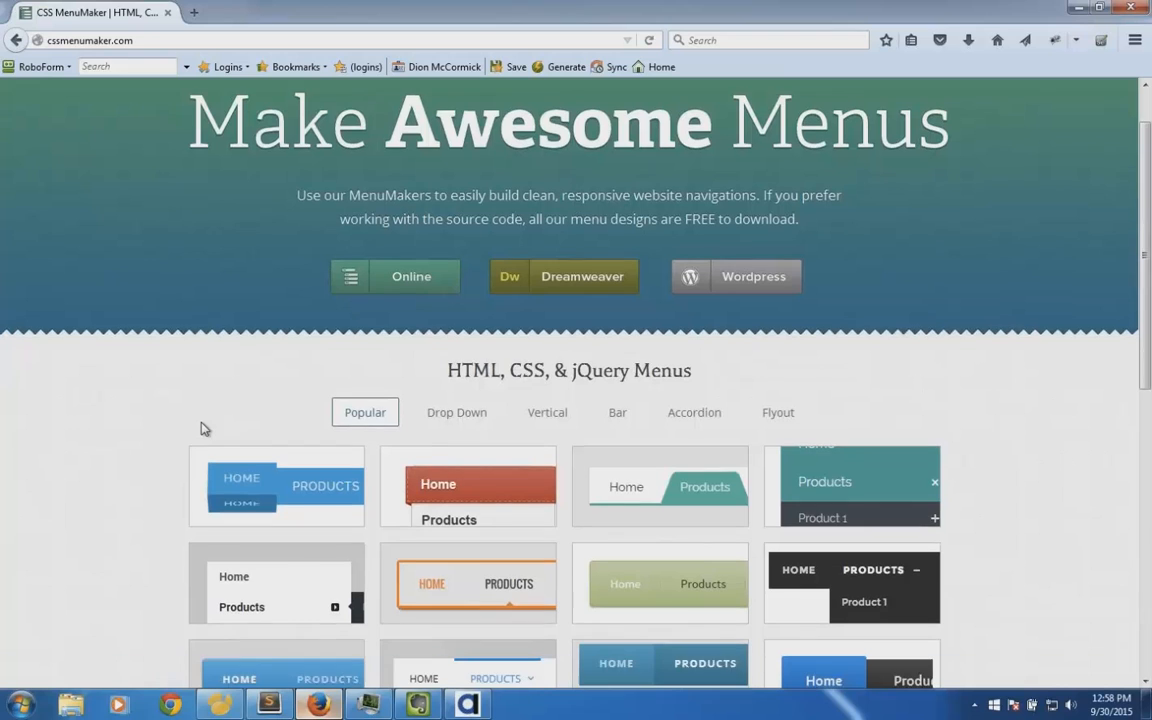
scroll(203, 428, "down", 3)
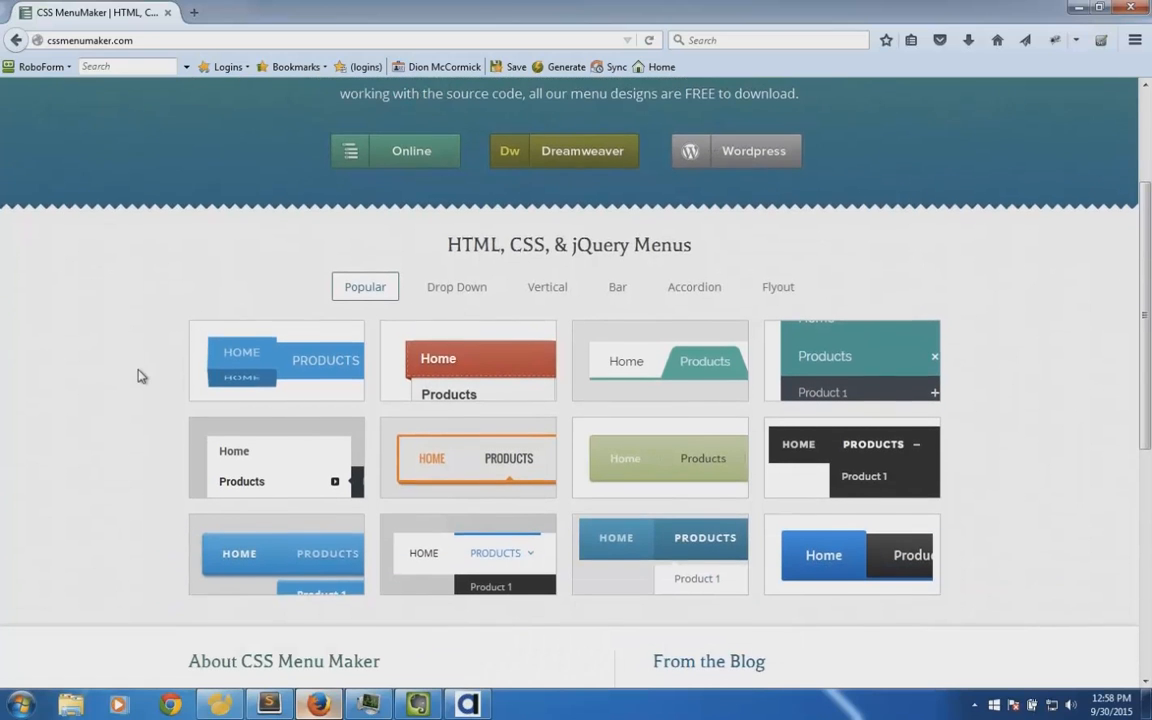
scroll(141, 376, "down", 5)
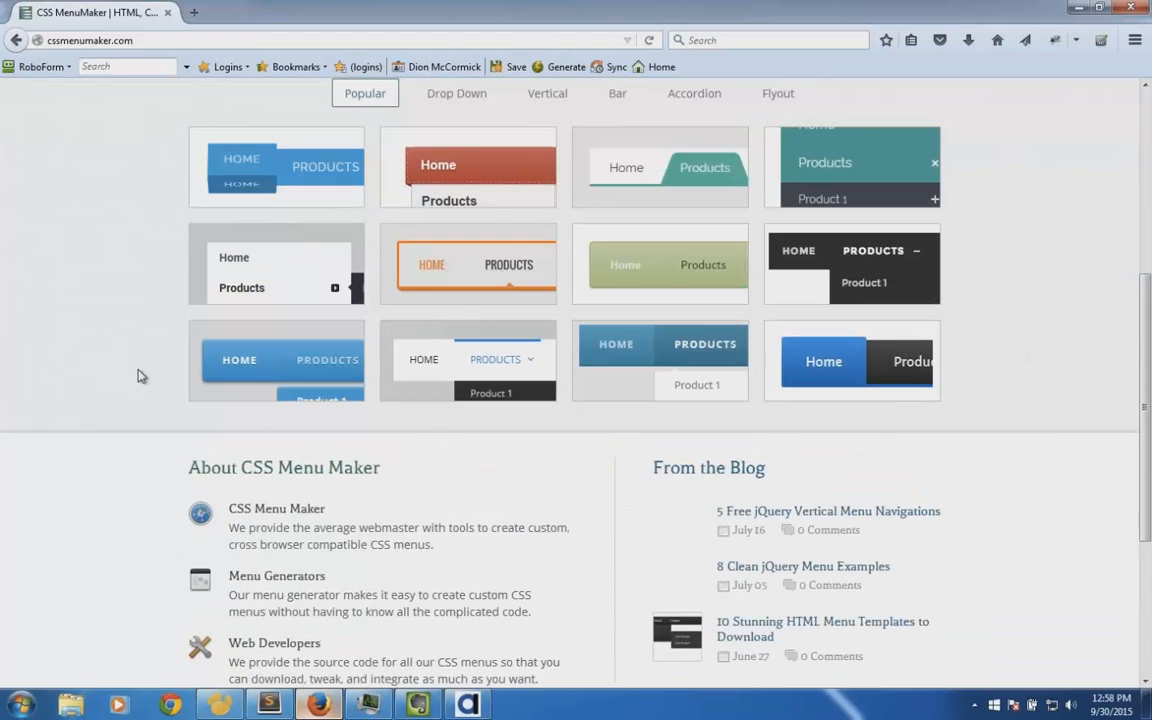
scroll(141, 376, "up", 10)
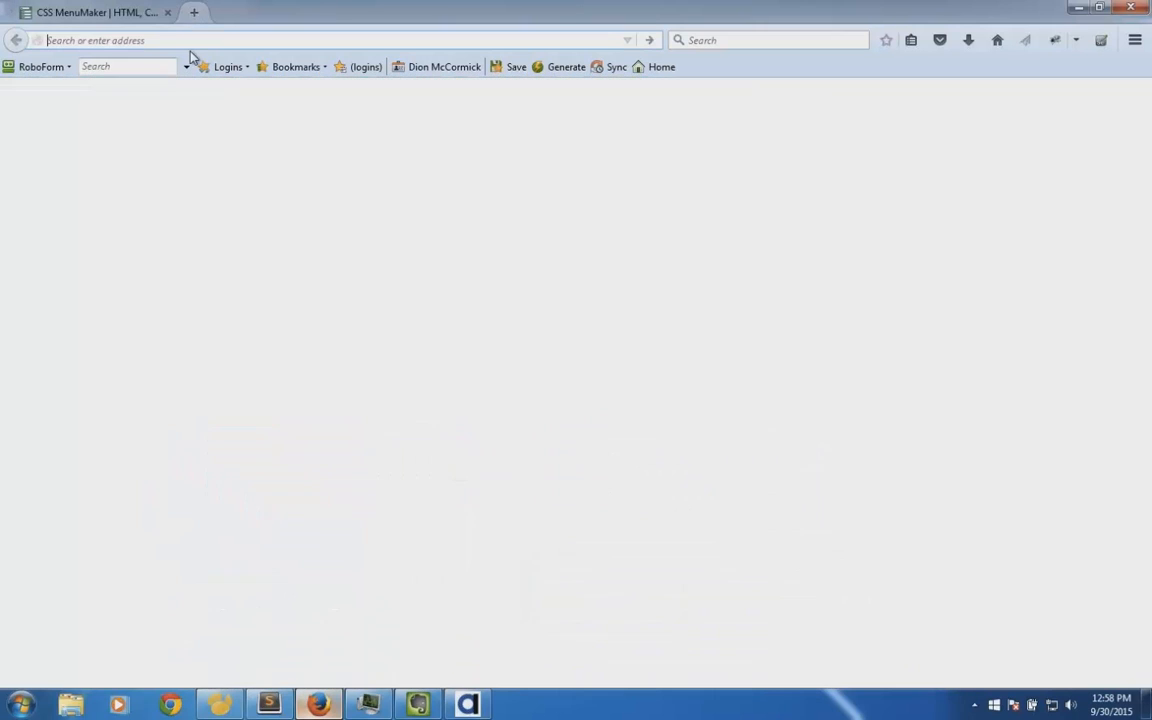
Search the web for cssmenu3 in a new browser tab and open the css3menu.com site
type("cssmn")
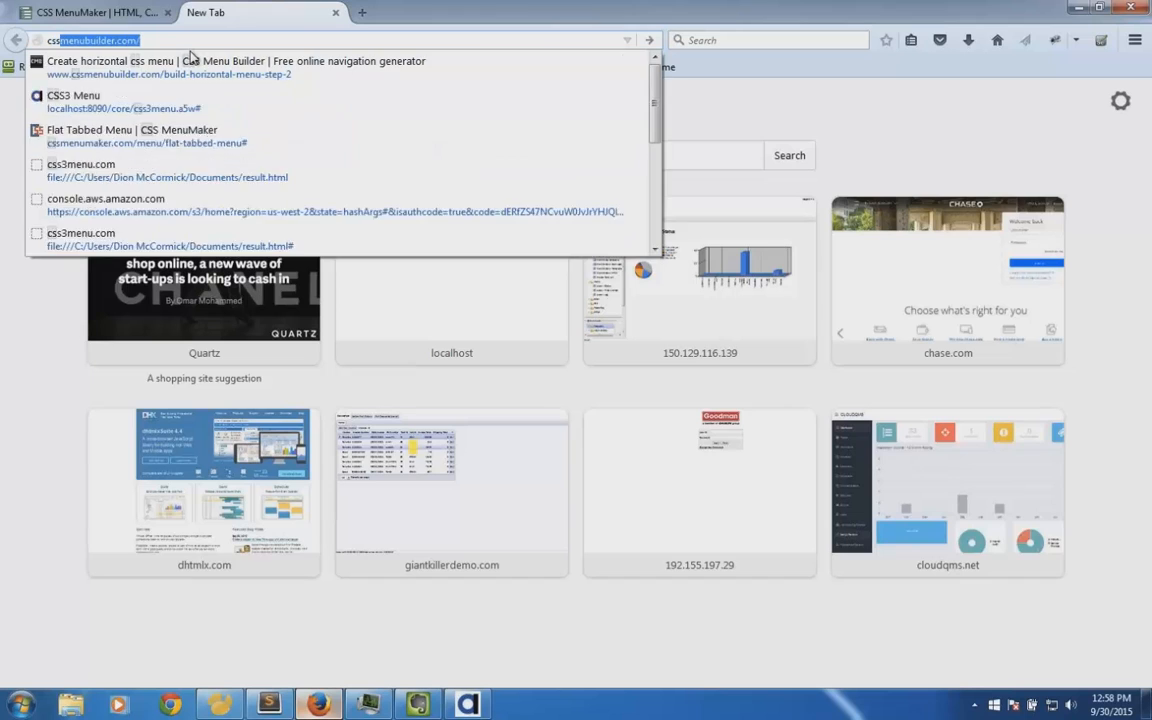
key("BackSpace")
type("enus3")
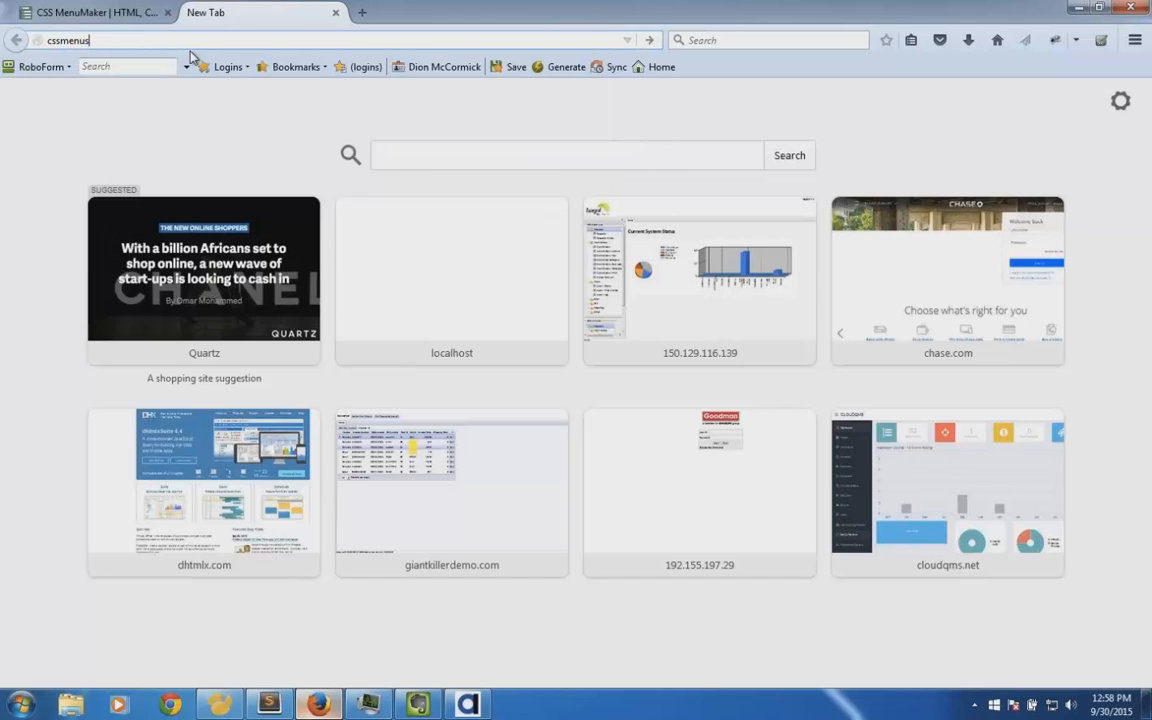
key("Return")
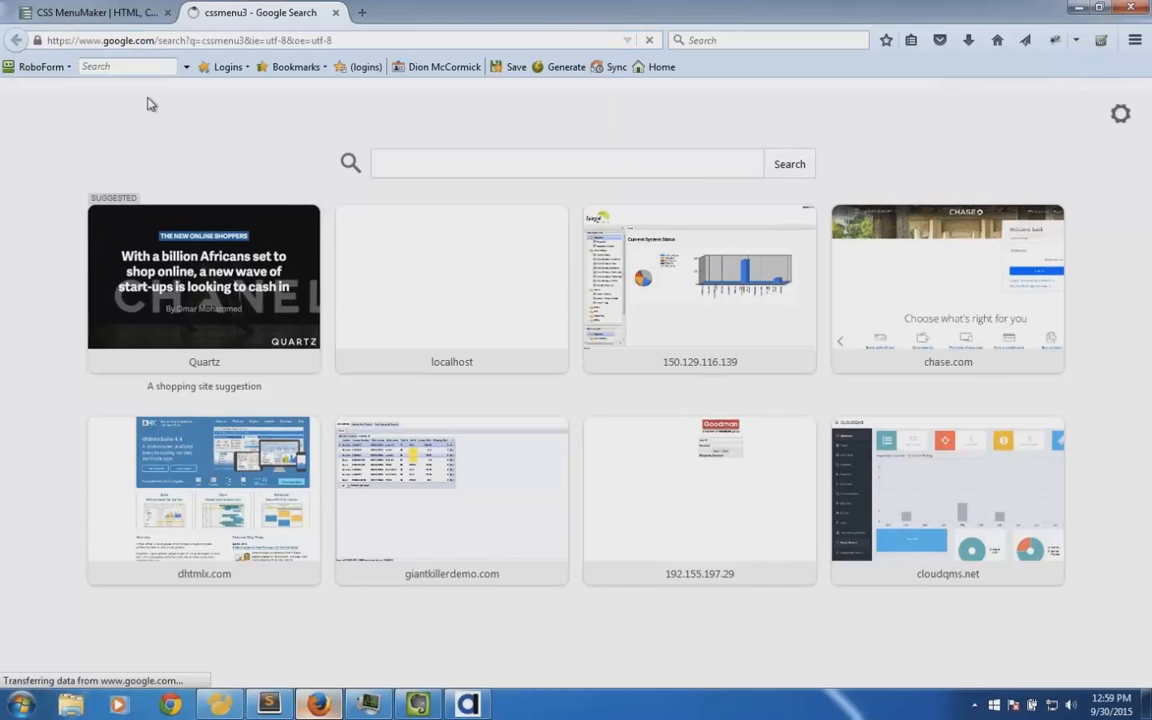
left_click(187, 305)
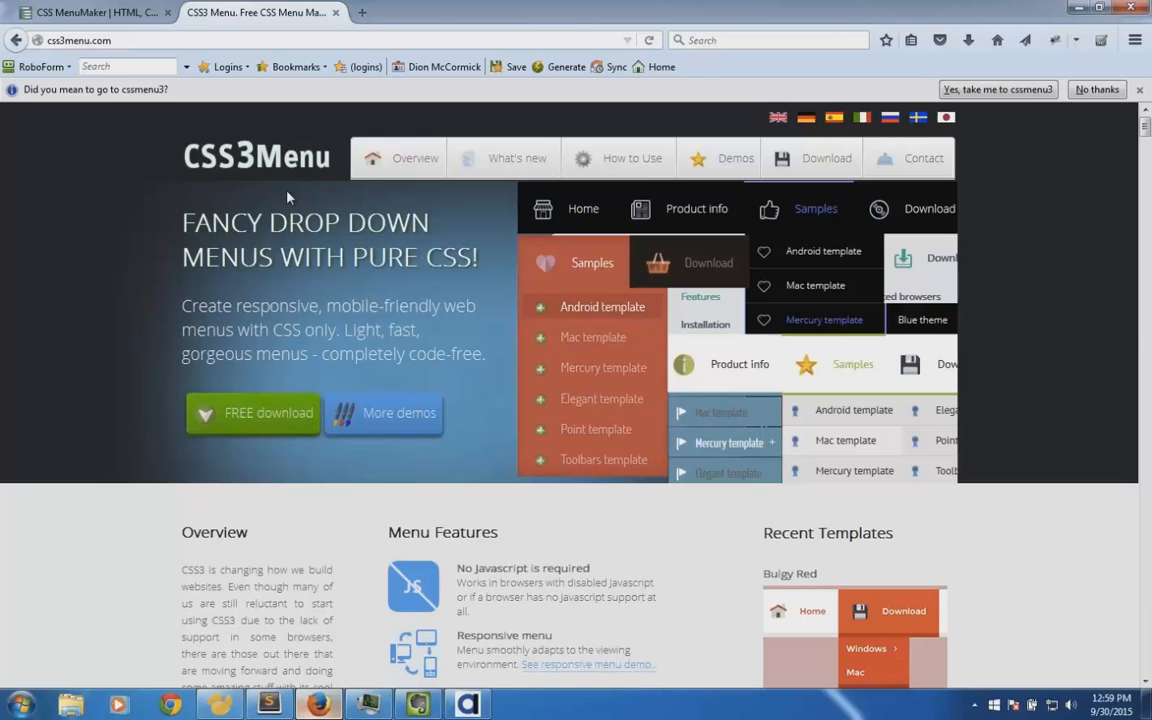
Examine css3menu.com's How to Use and Demos submenus, its menu features including "No Javascript is required", and the recent templates
left_click(108, 20)
left_click(232, 19)
mouse_move(640, 172)
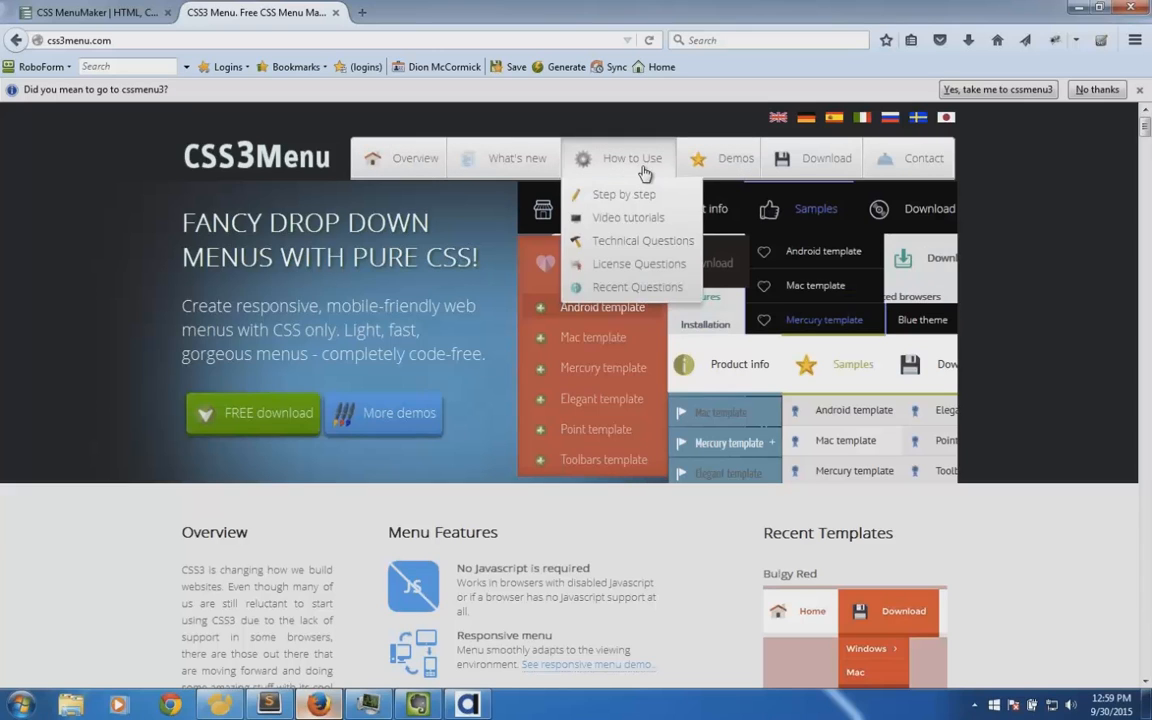
mouse_move(716, 193)
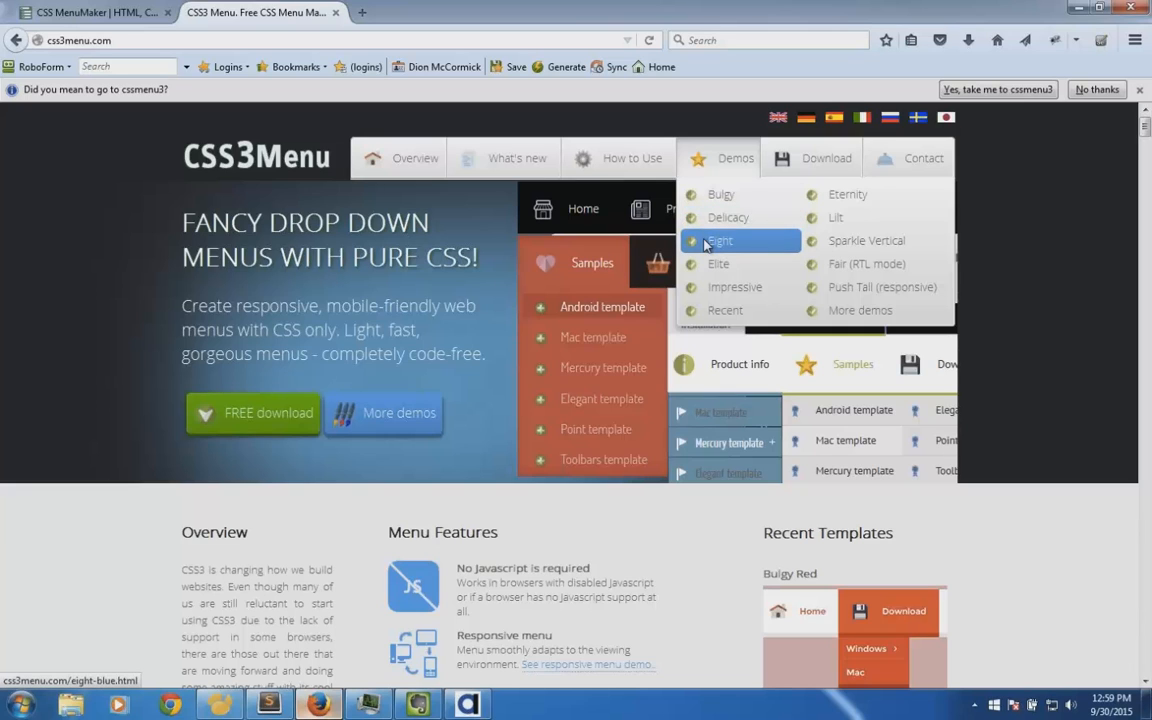
scroll(579, 514, "down", 2)
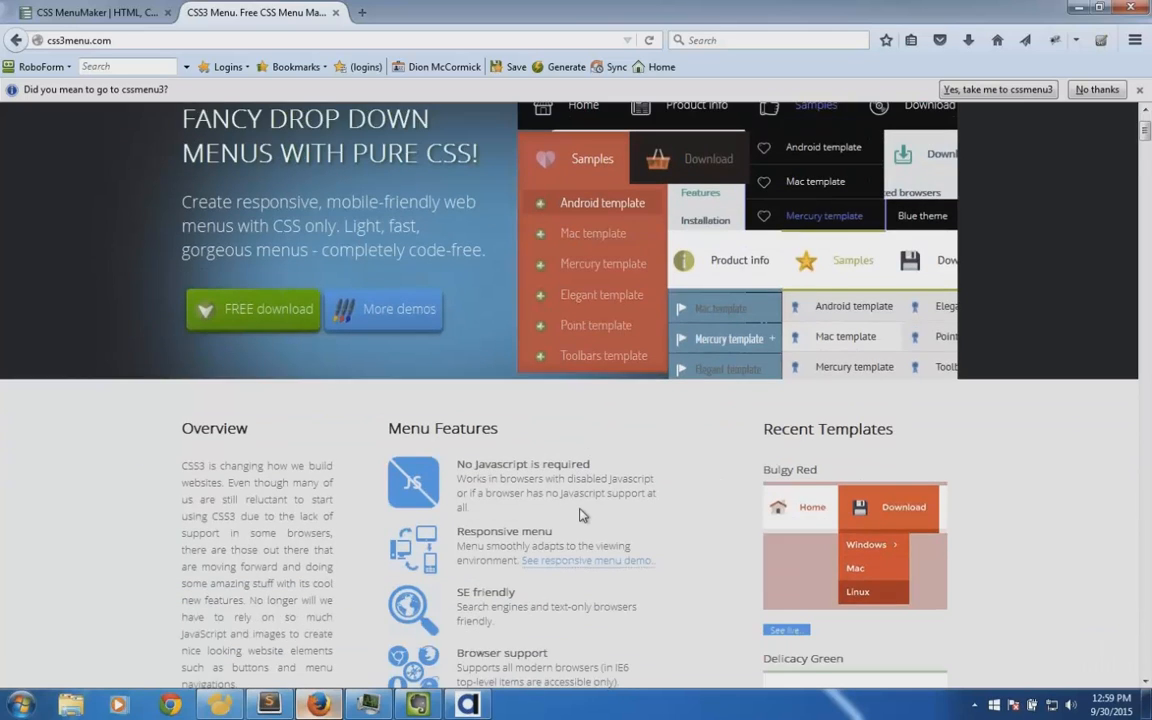
scroll(583, 515, "down", 2)
double_click(536, 338)
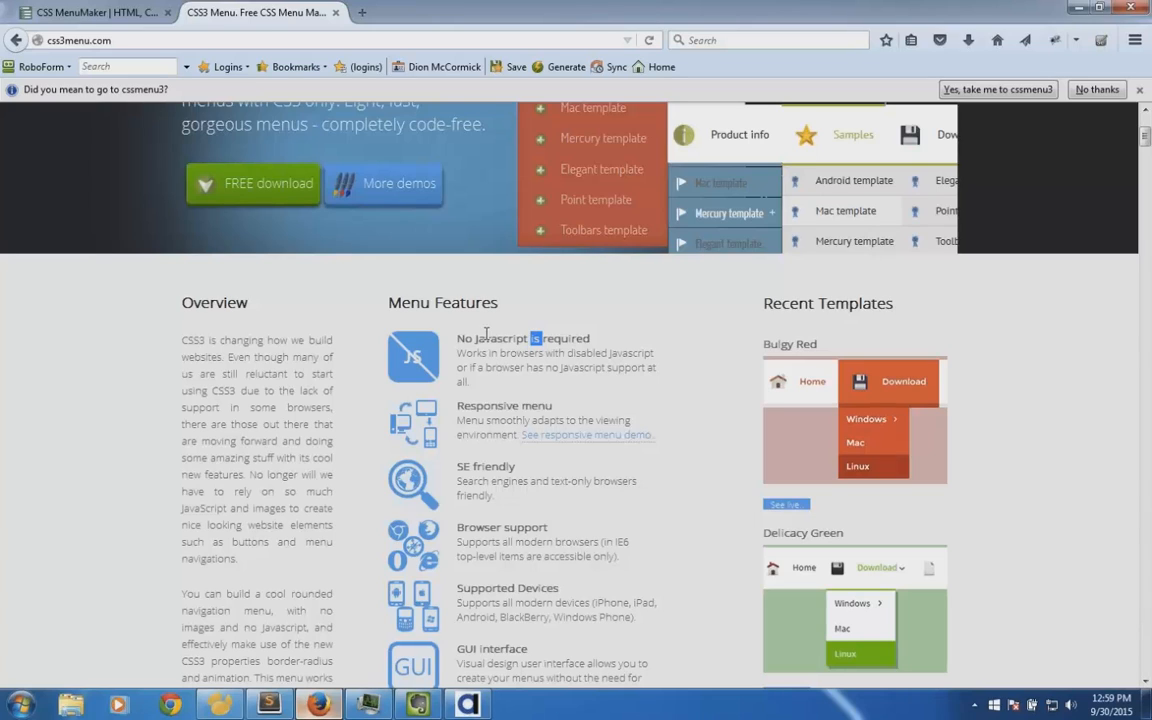
left_click_drag(464, 338, 590, 339)
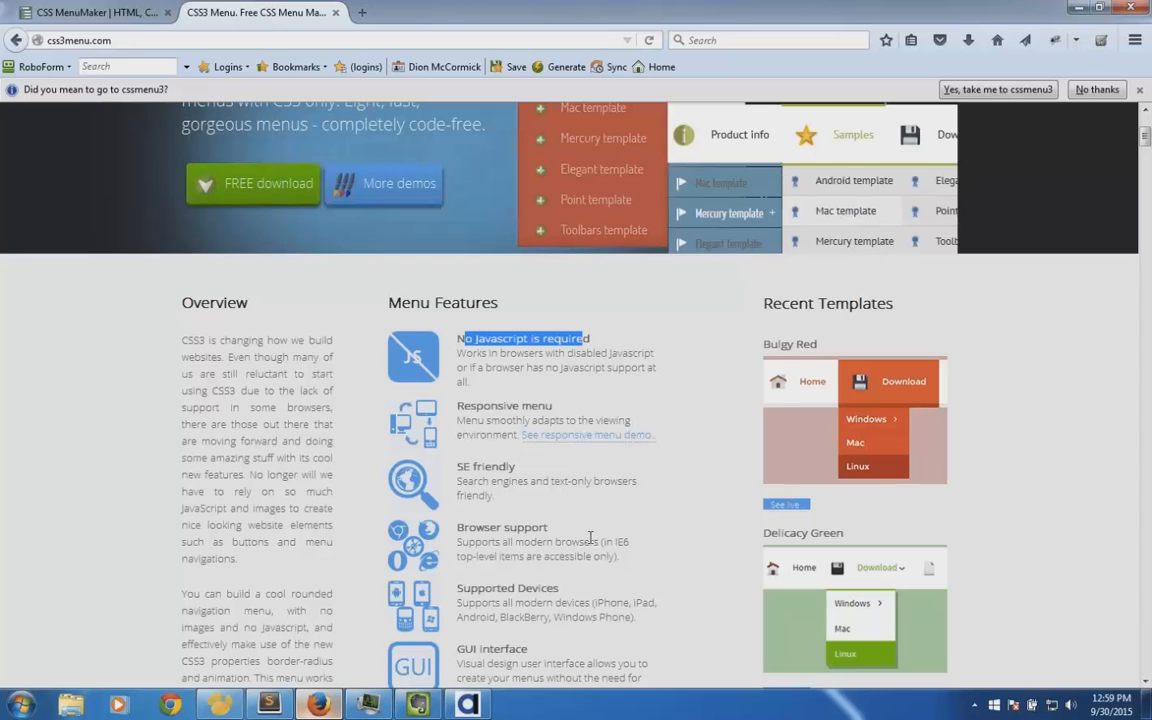
scroll(590, 538, "down", 6)
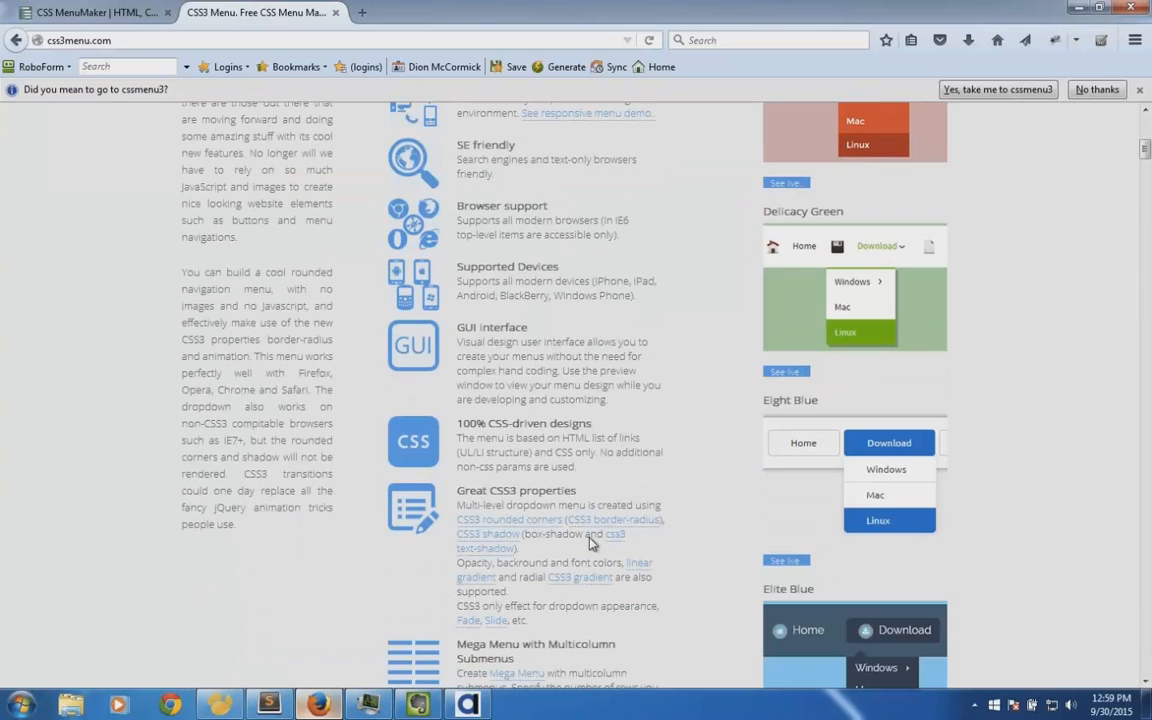
scroll(592, 544, "up", 9)
Switch to the mobile_ux component in Alpha Anywhere
left_click(467, 704)
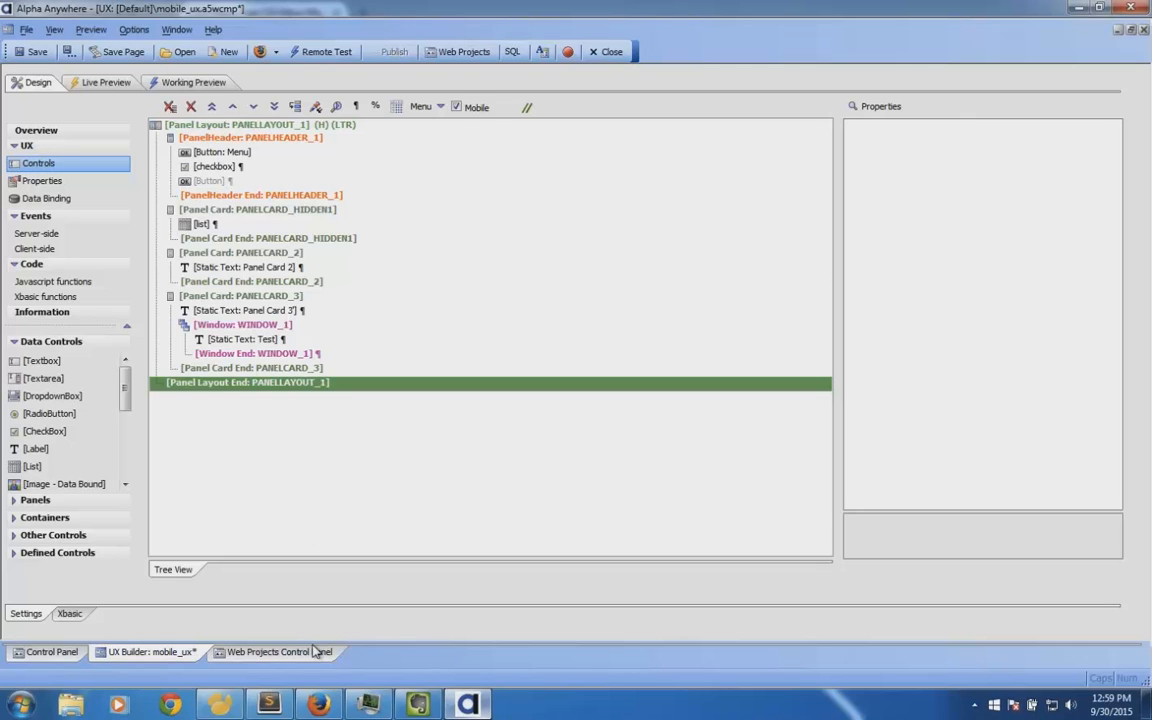
left_click(318, 704)
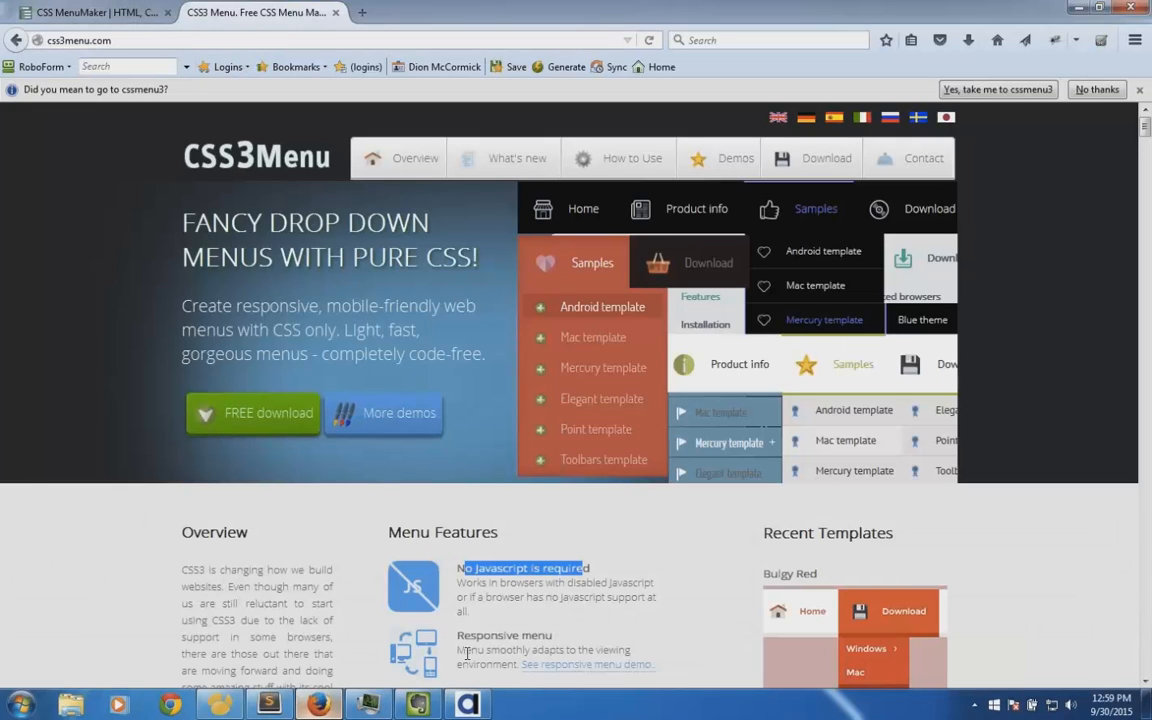
left_click(468, 704)
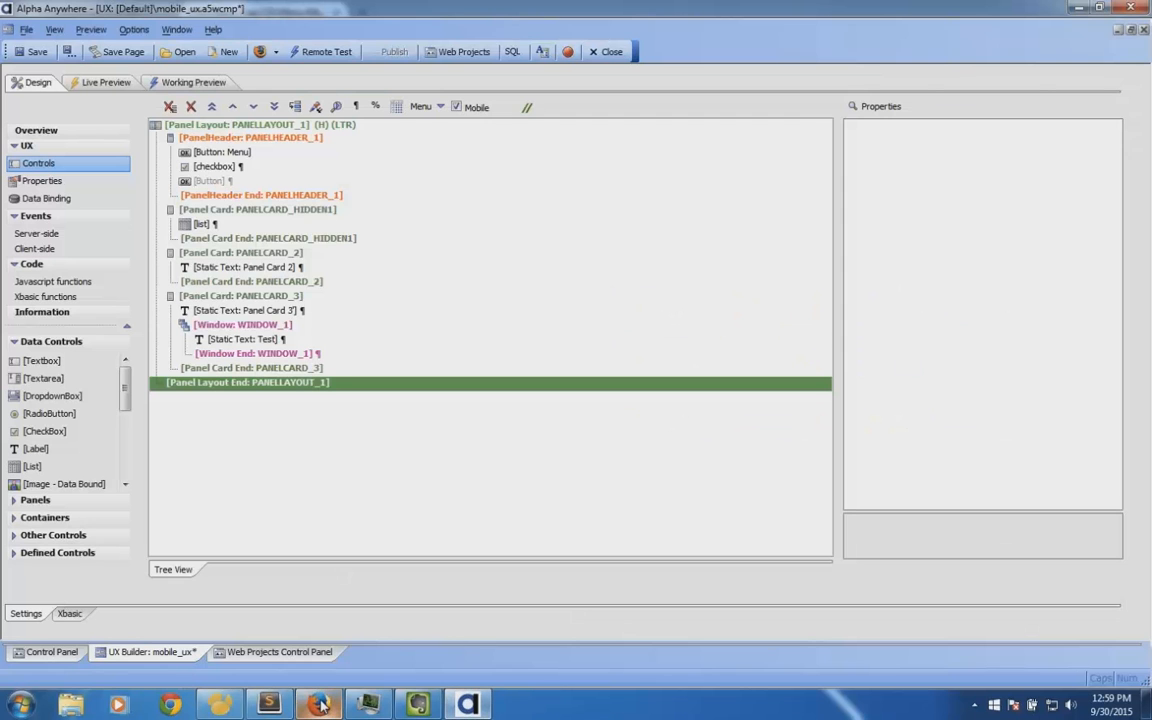
left_click(318, 702)
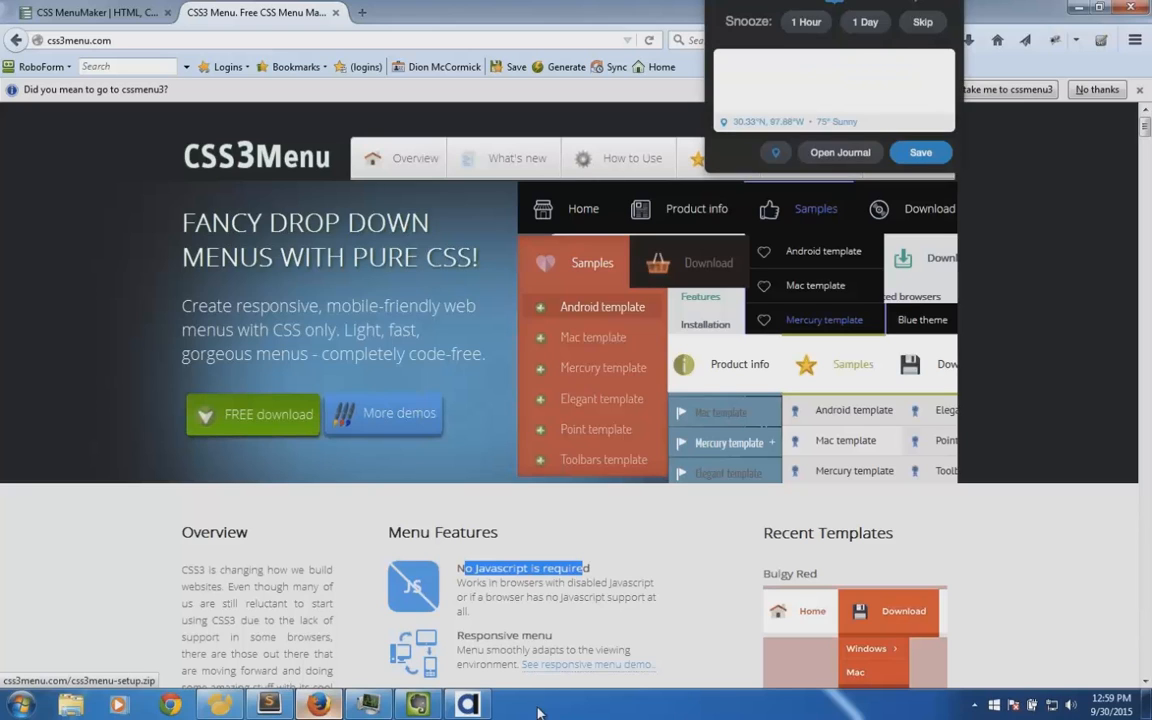
left_click(468, 704)
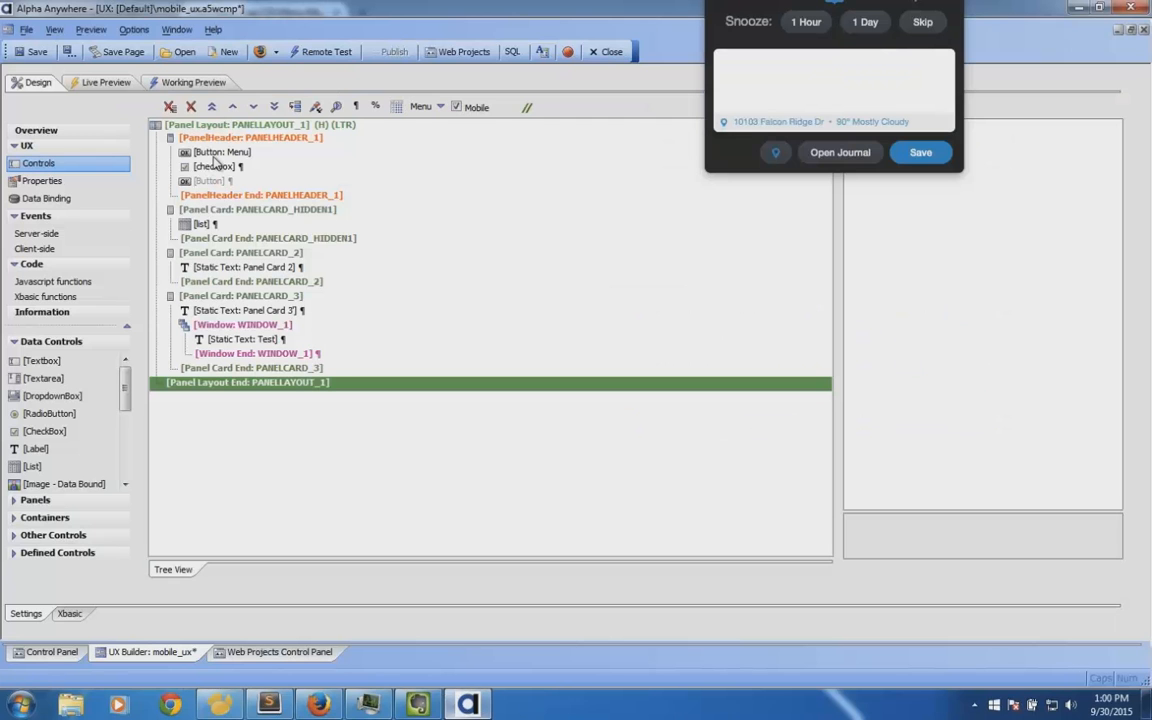
Add a static text control after the hidden button in PANELHEADER_1
left_click(200, 152)
left_click(205, 181)
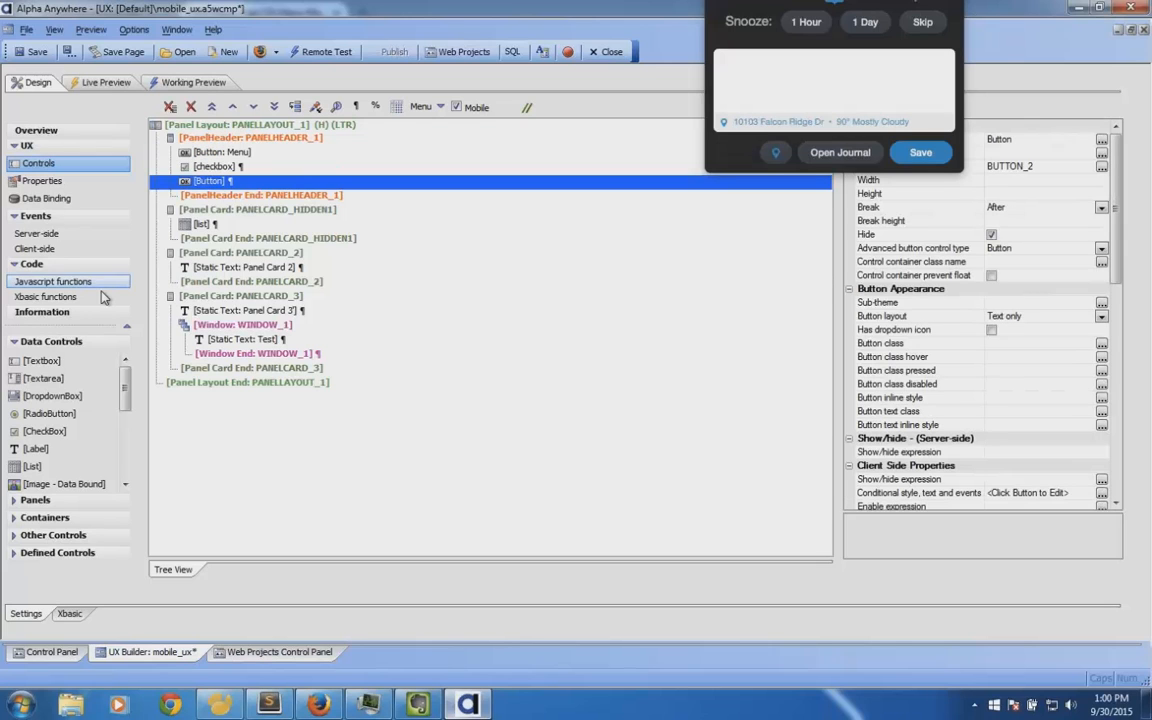
left_click(53, 535)
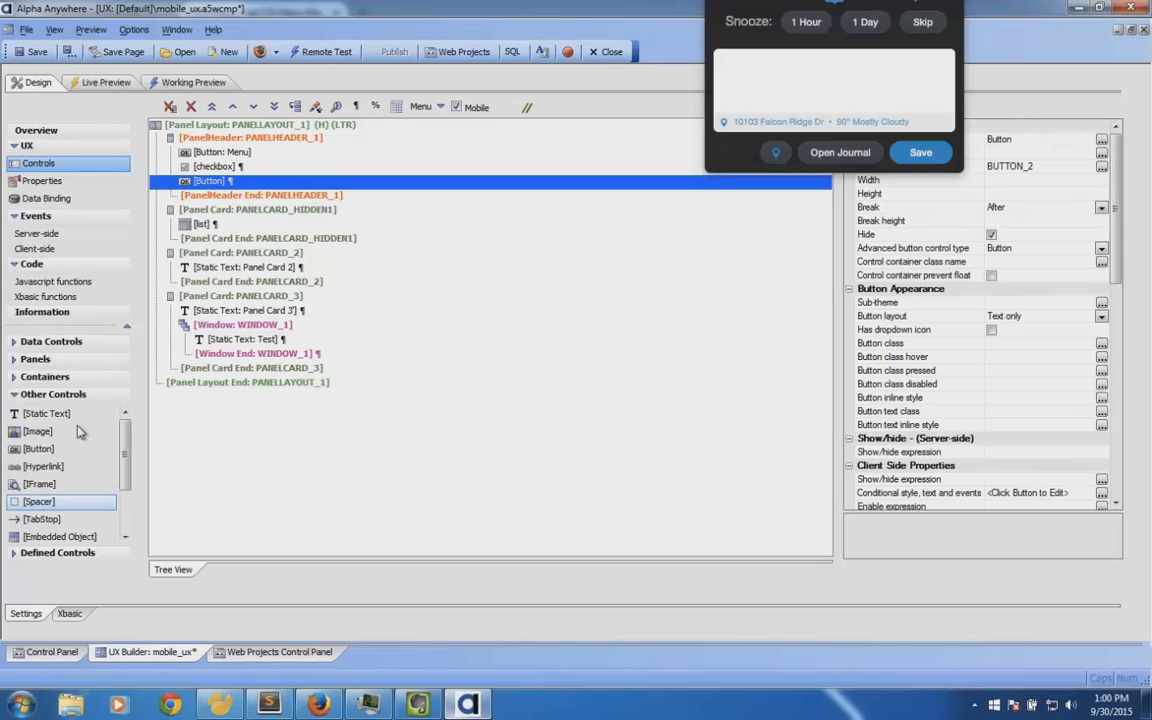
double_click(45, 413)
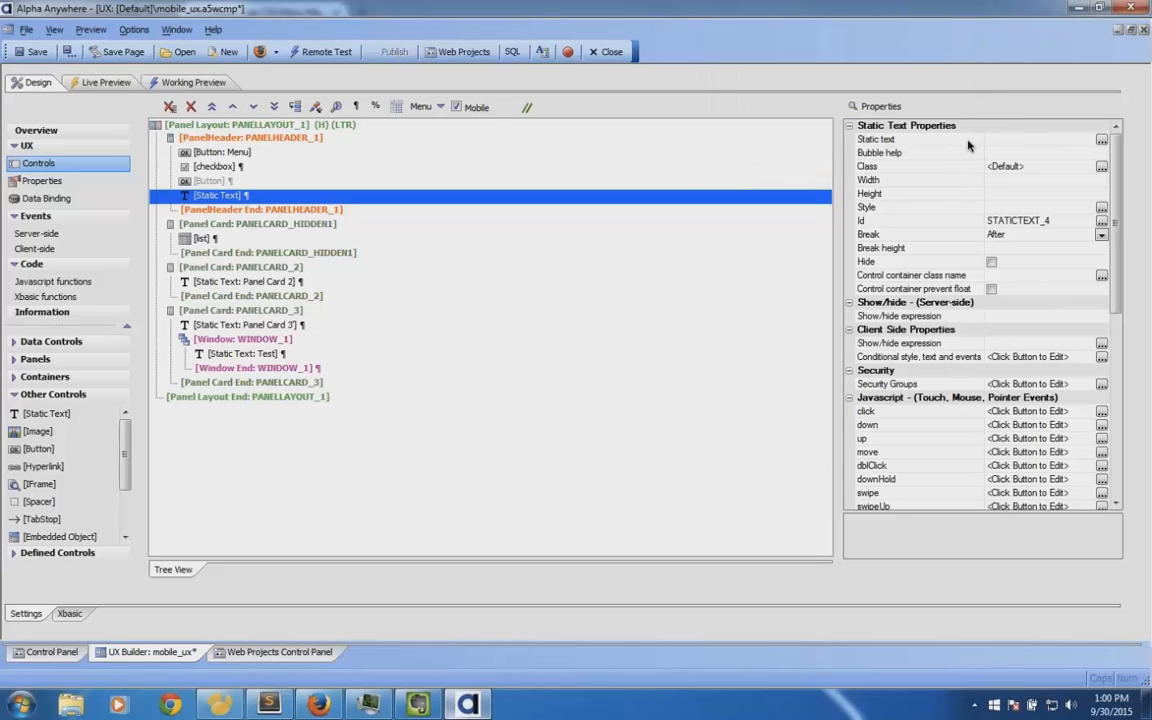
Try 200px as the new static text's HTML, discard the entry and delete the control from the panel header
left_click(960, 141)
double_click(960, 141)
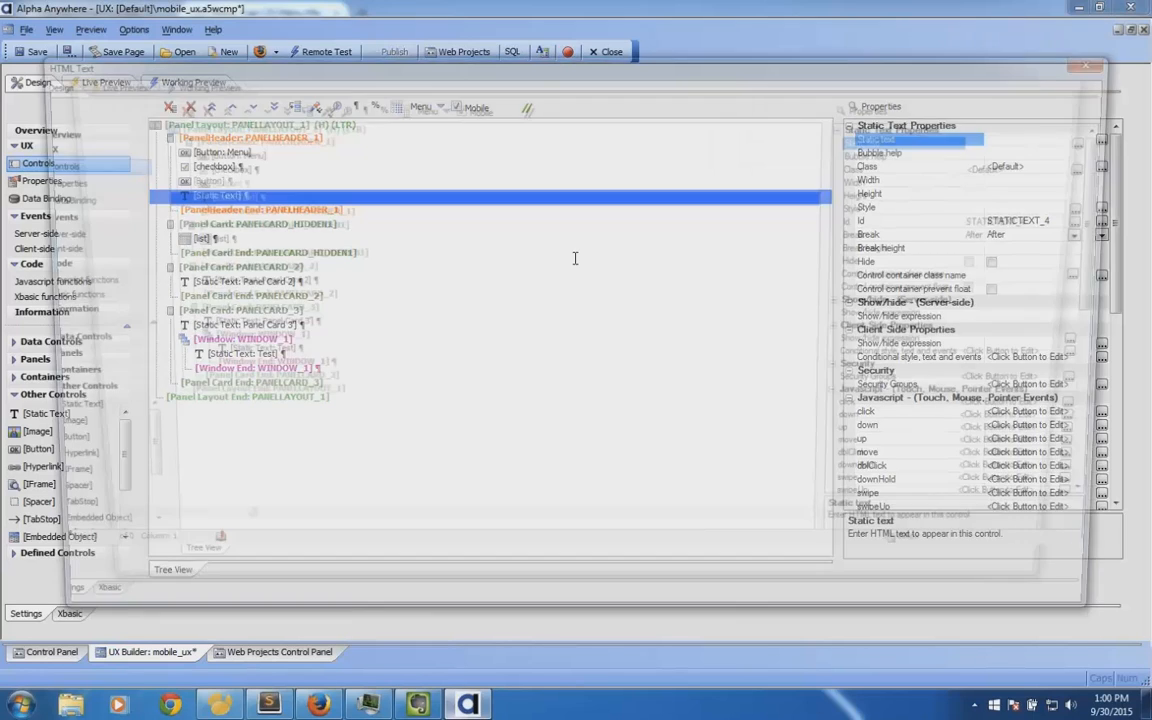
type("200px")
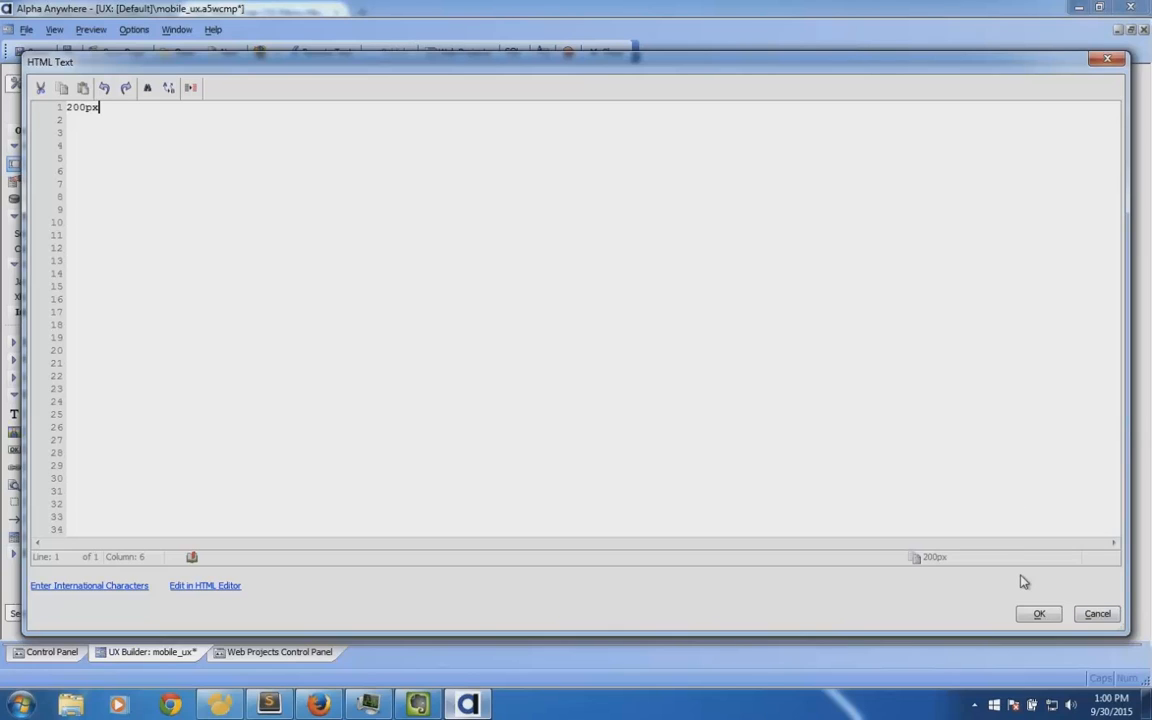
left_click(1096, 614)
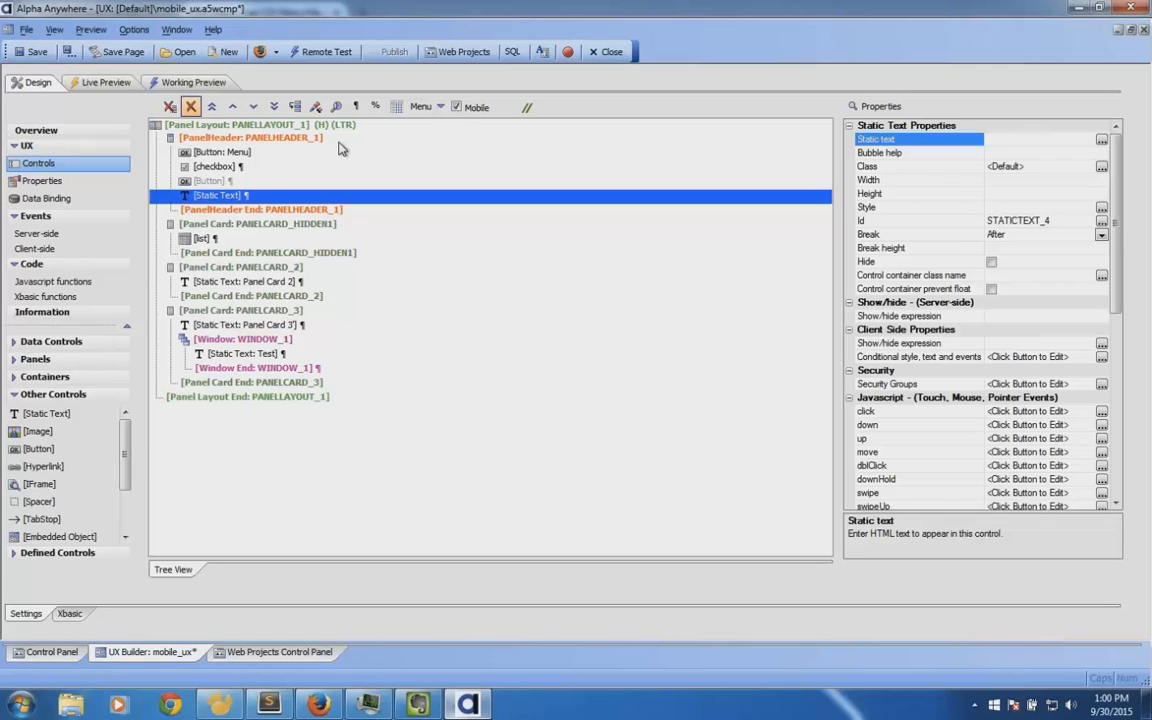
key("Delete")
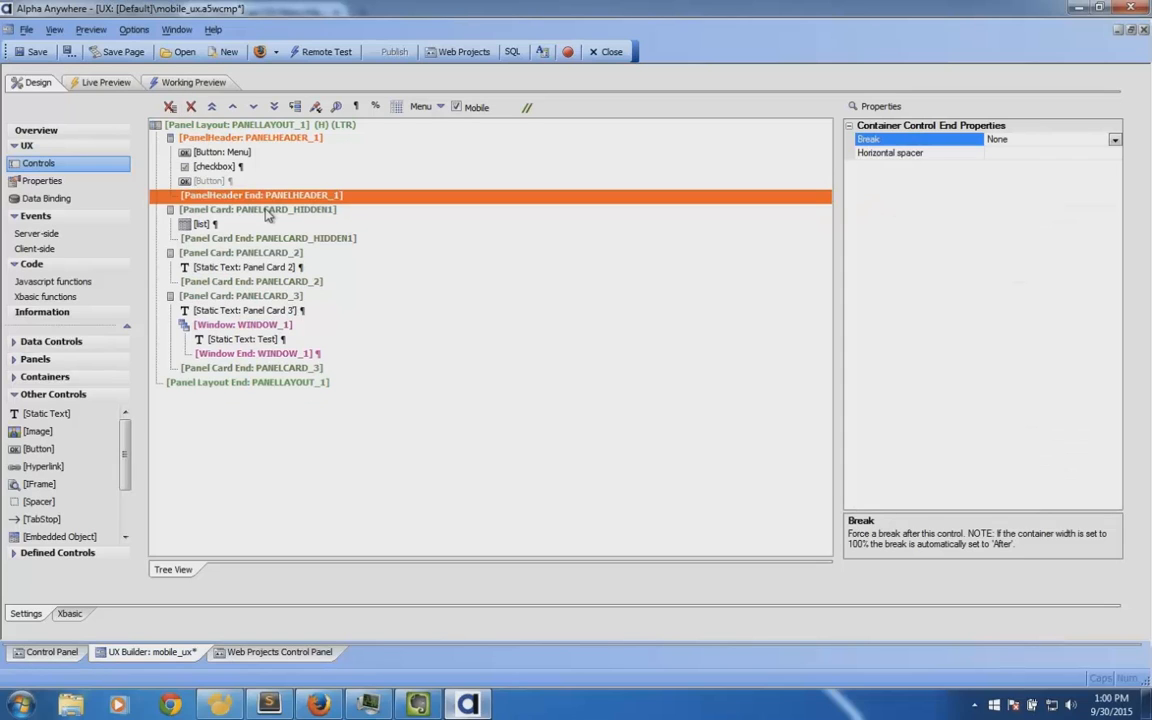
Add a button control after the Menu button in PANELHEADER_1
left_click(216, 152)
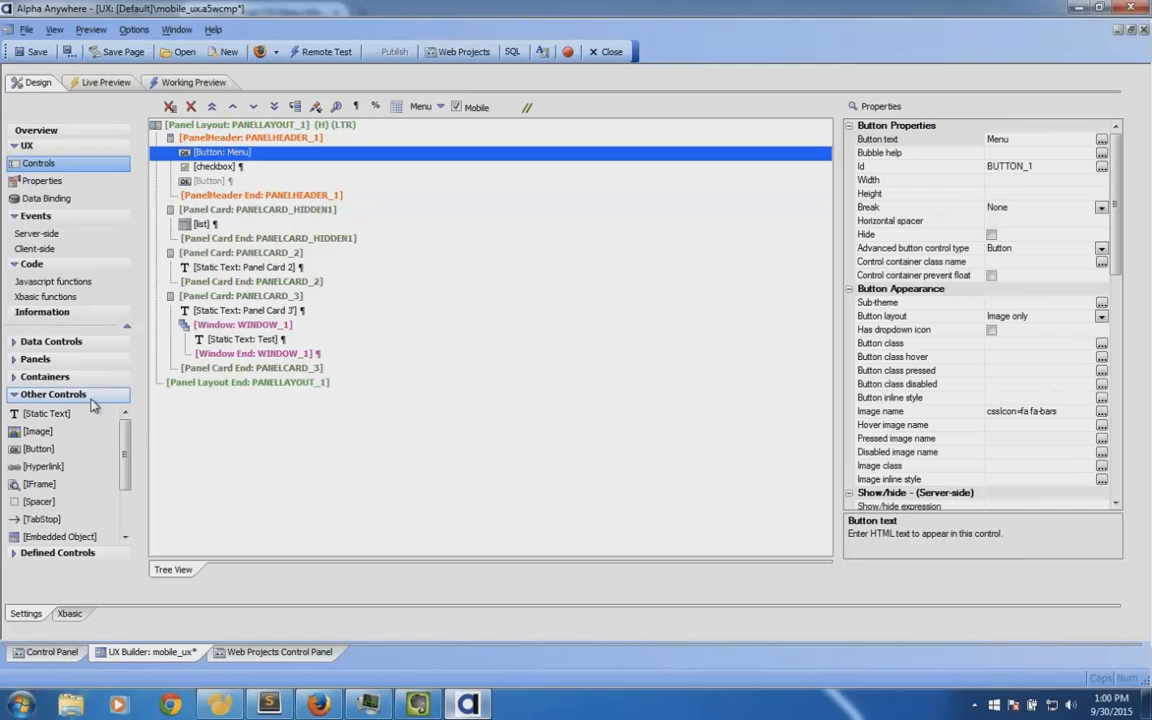
left_click(40, 449)
left_click(228, 151)
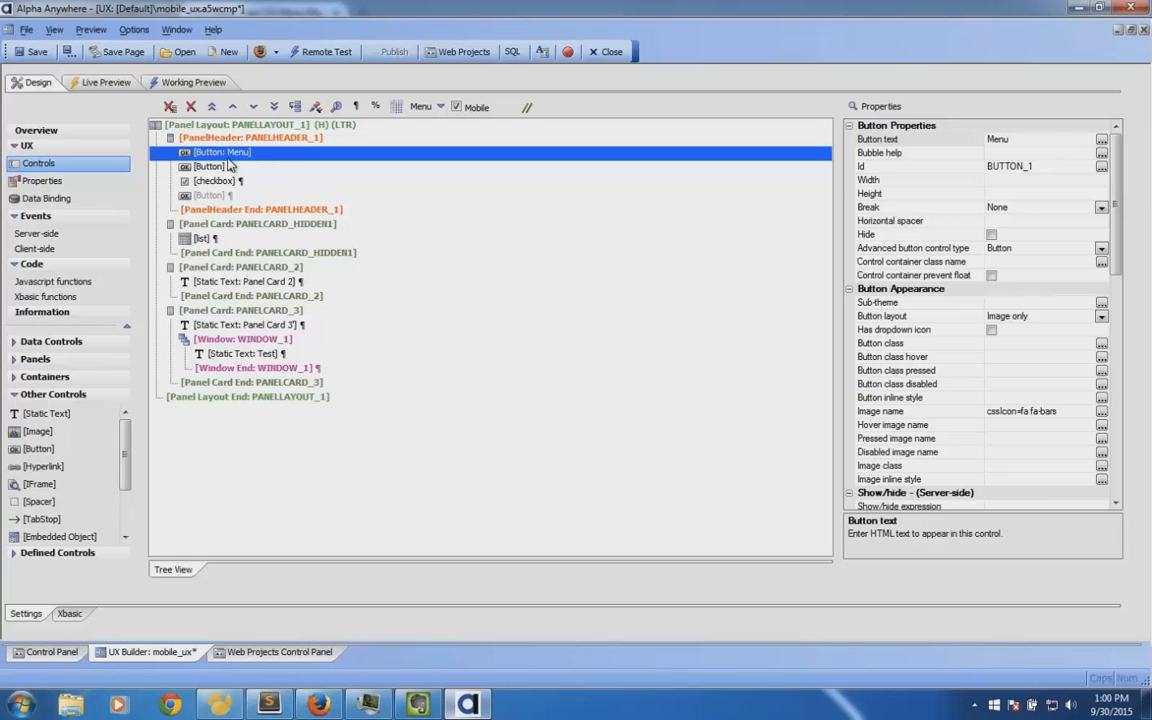
left_click(320, 704)
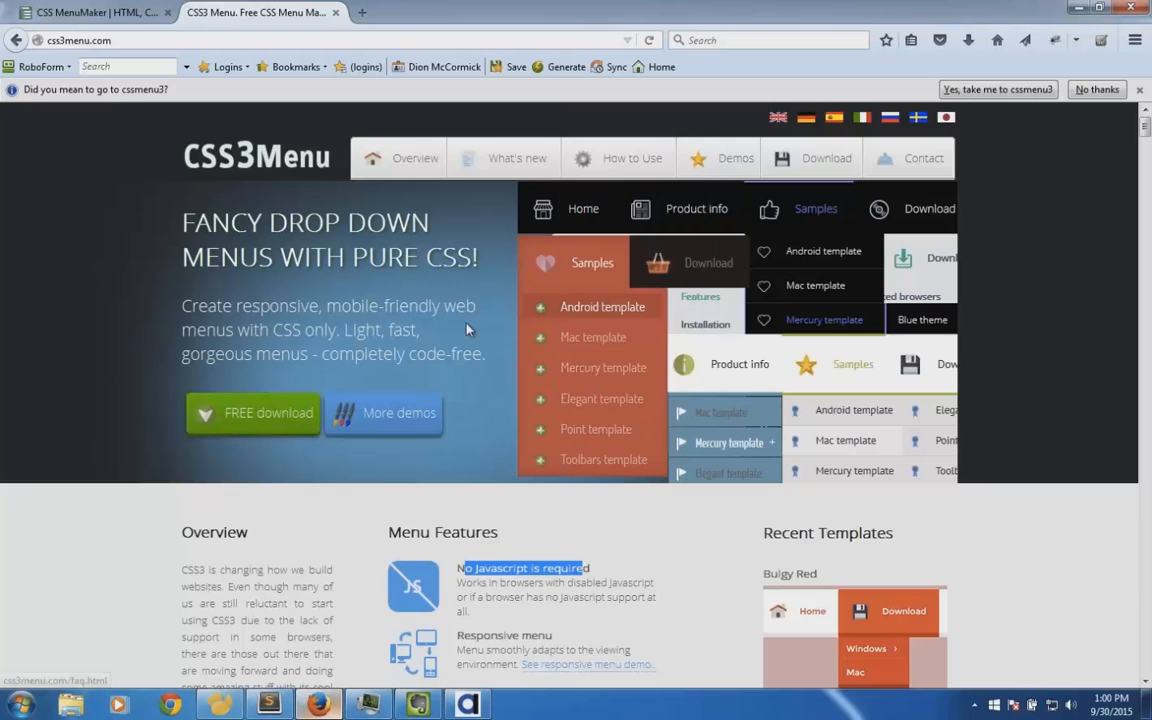
left_click(467, 705)
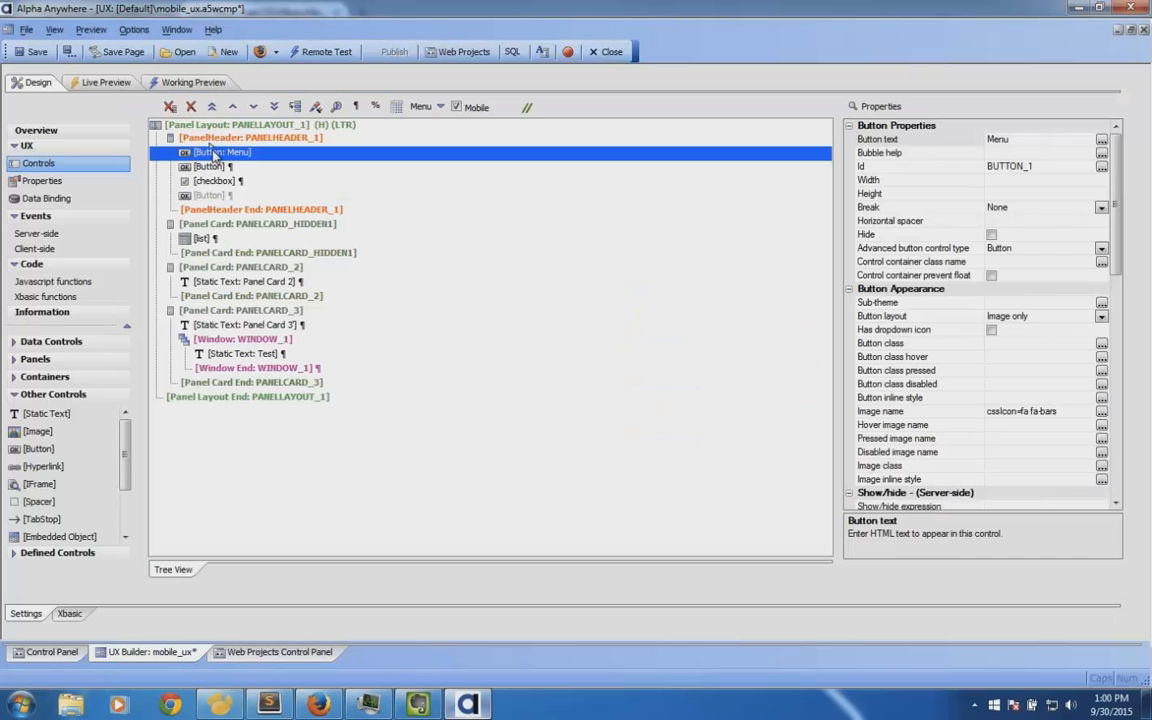
Remove the line break after the new header button and test the button in the Working Preview
left_click(218, 168)
left_click(274, 106)
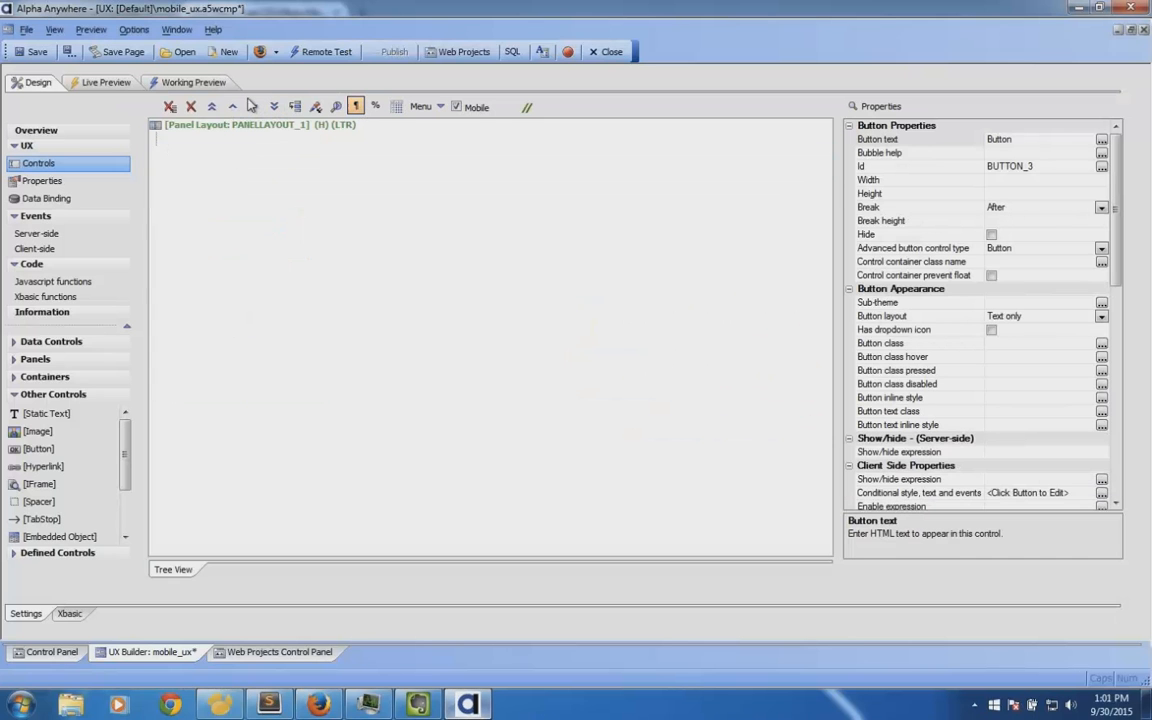
left_click(195, 83)
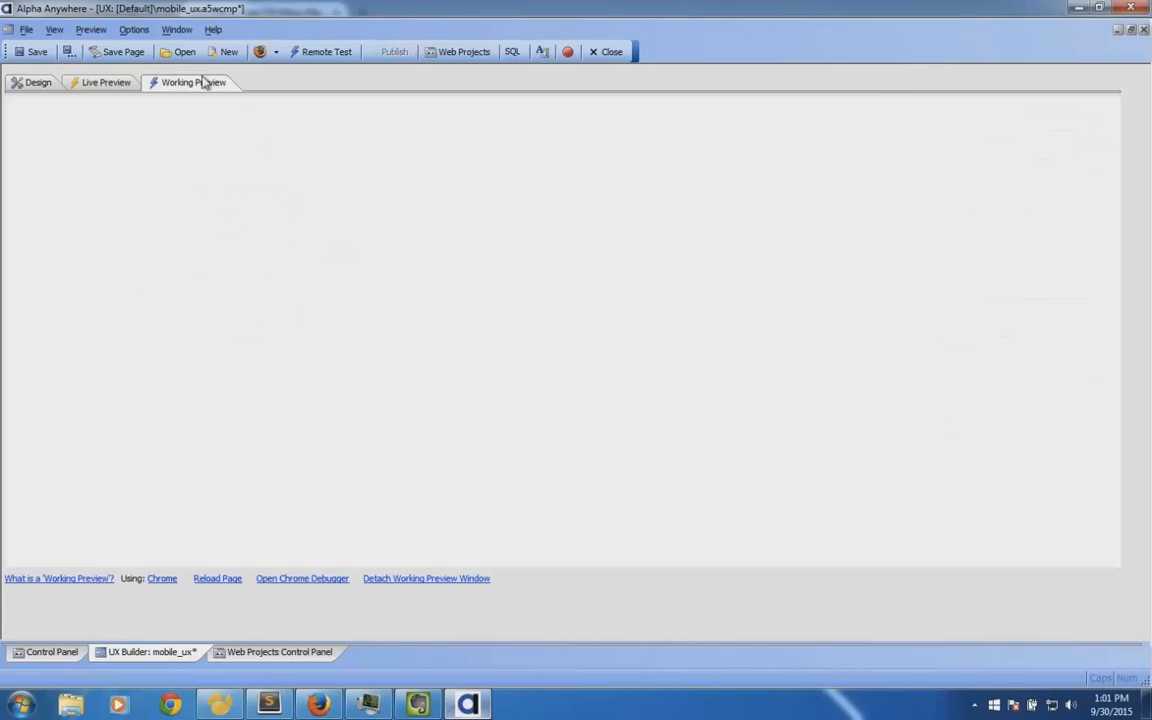
left_click(400, 172)
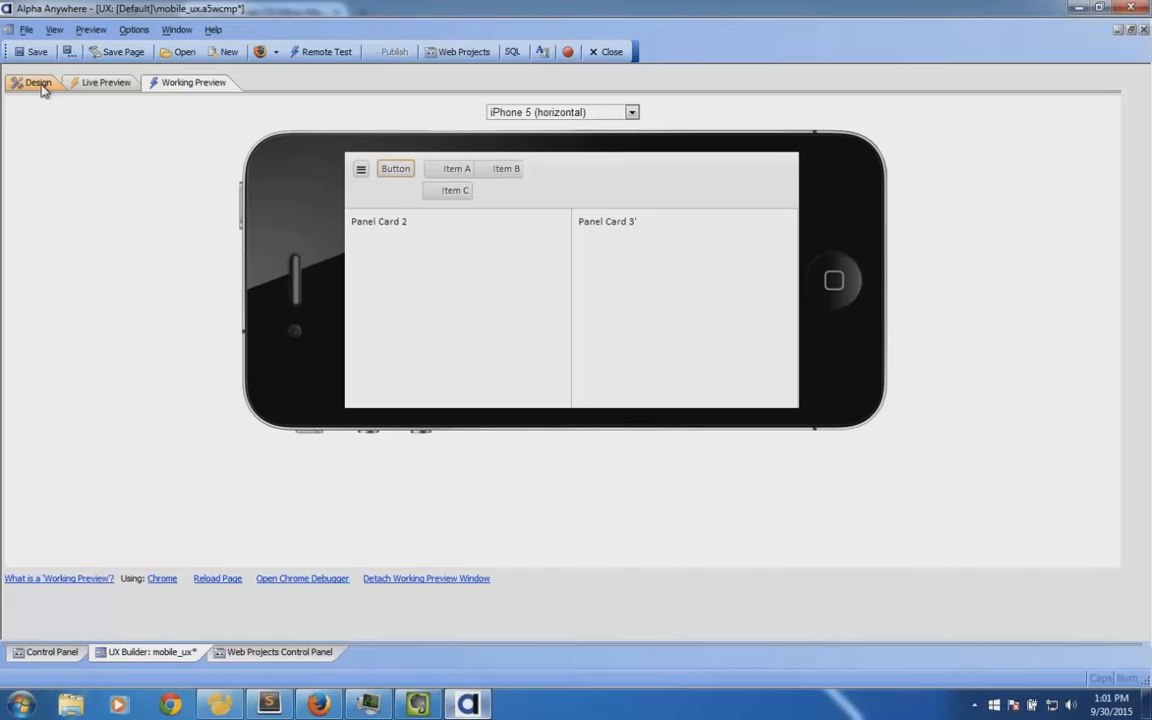
Return to the component's design view and switch to the Alpha Anywhere Online presentation in Keynote
left_click(41, 87)
key("ctrl+Left")
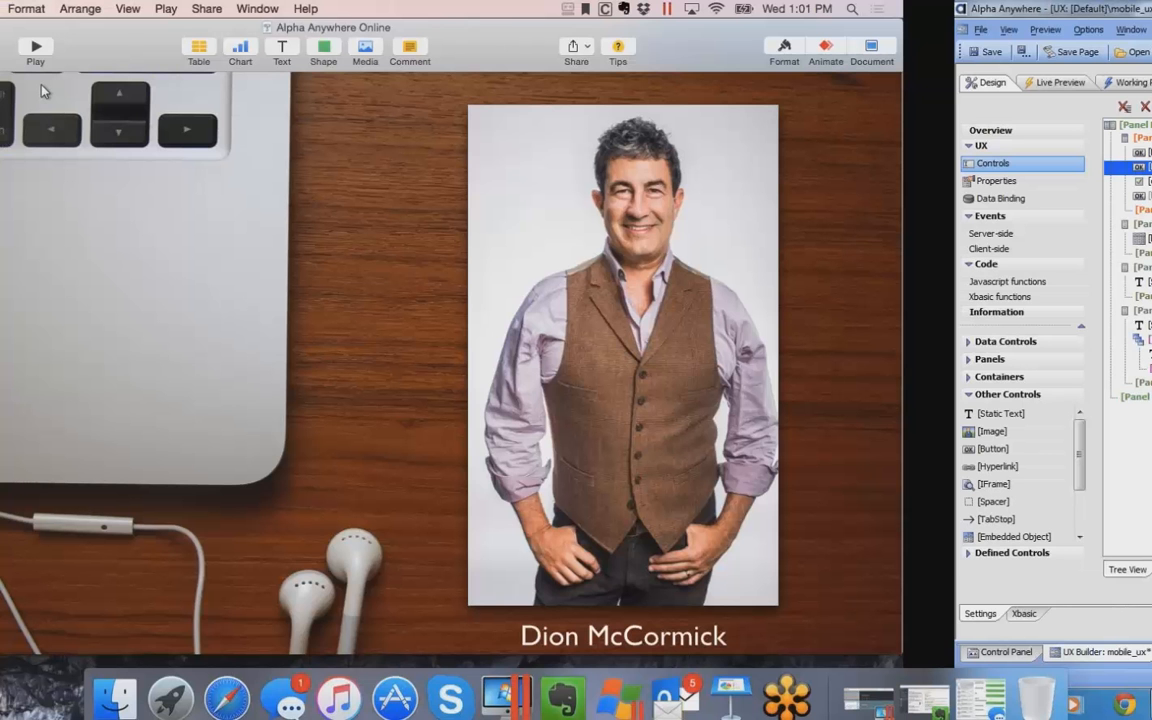